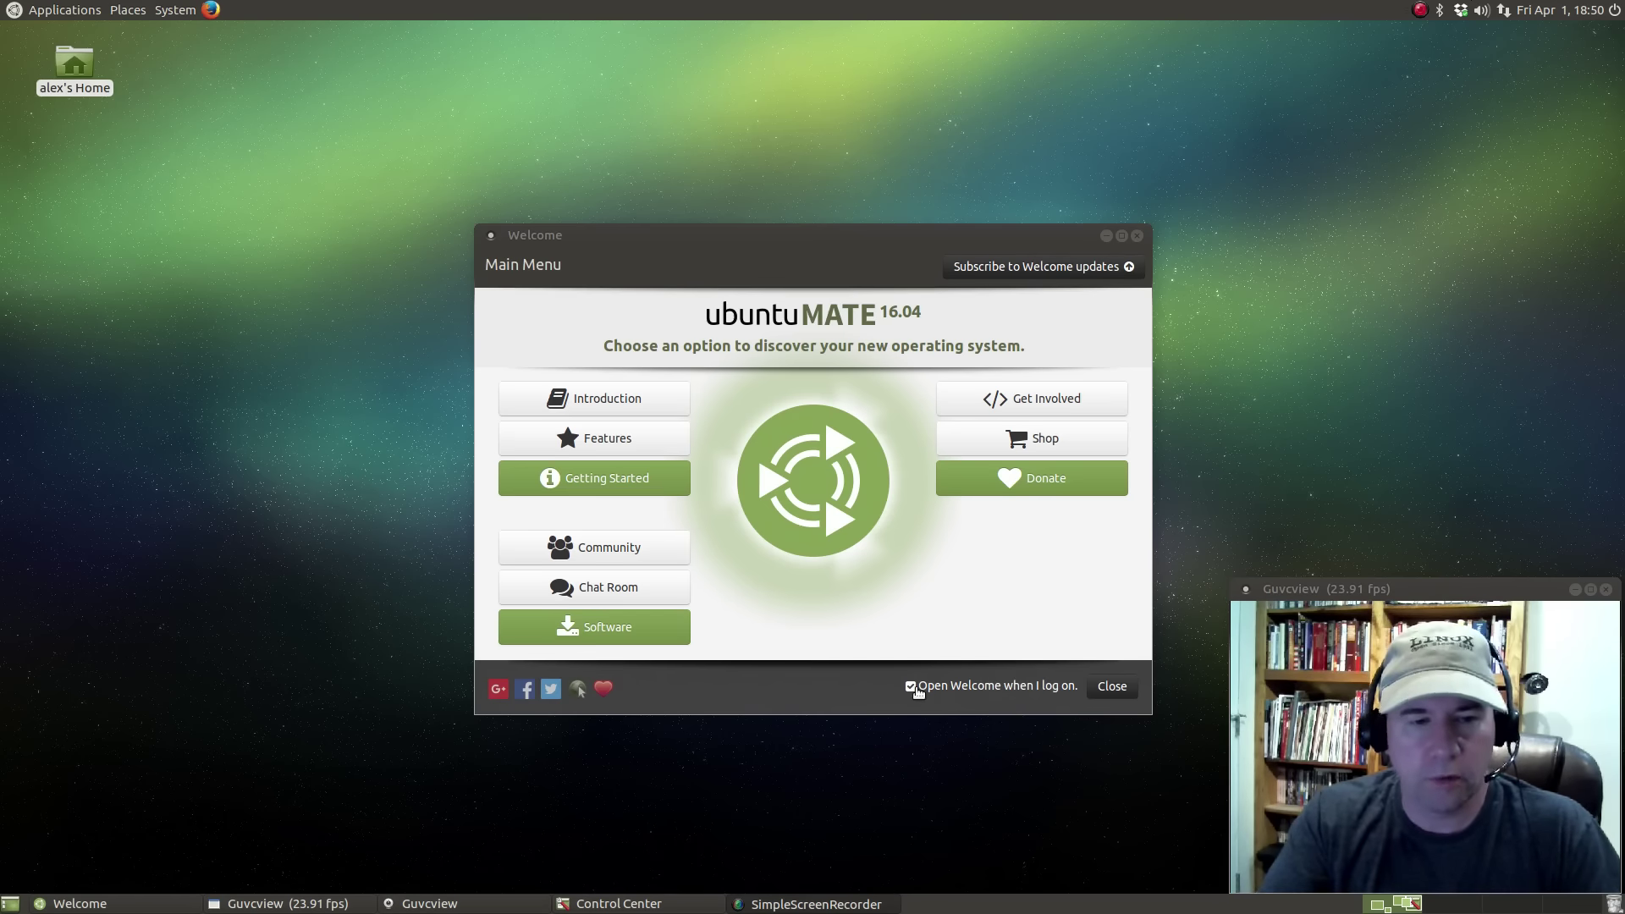
Turn off the option to open Welcome at log-on and turn it back on
{"action": "left_click", "coordinate": [911, 687]}
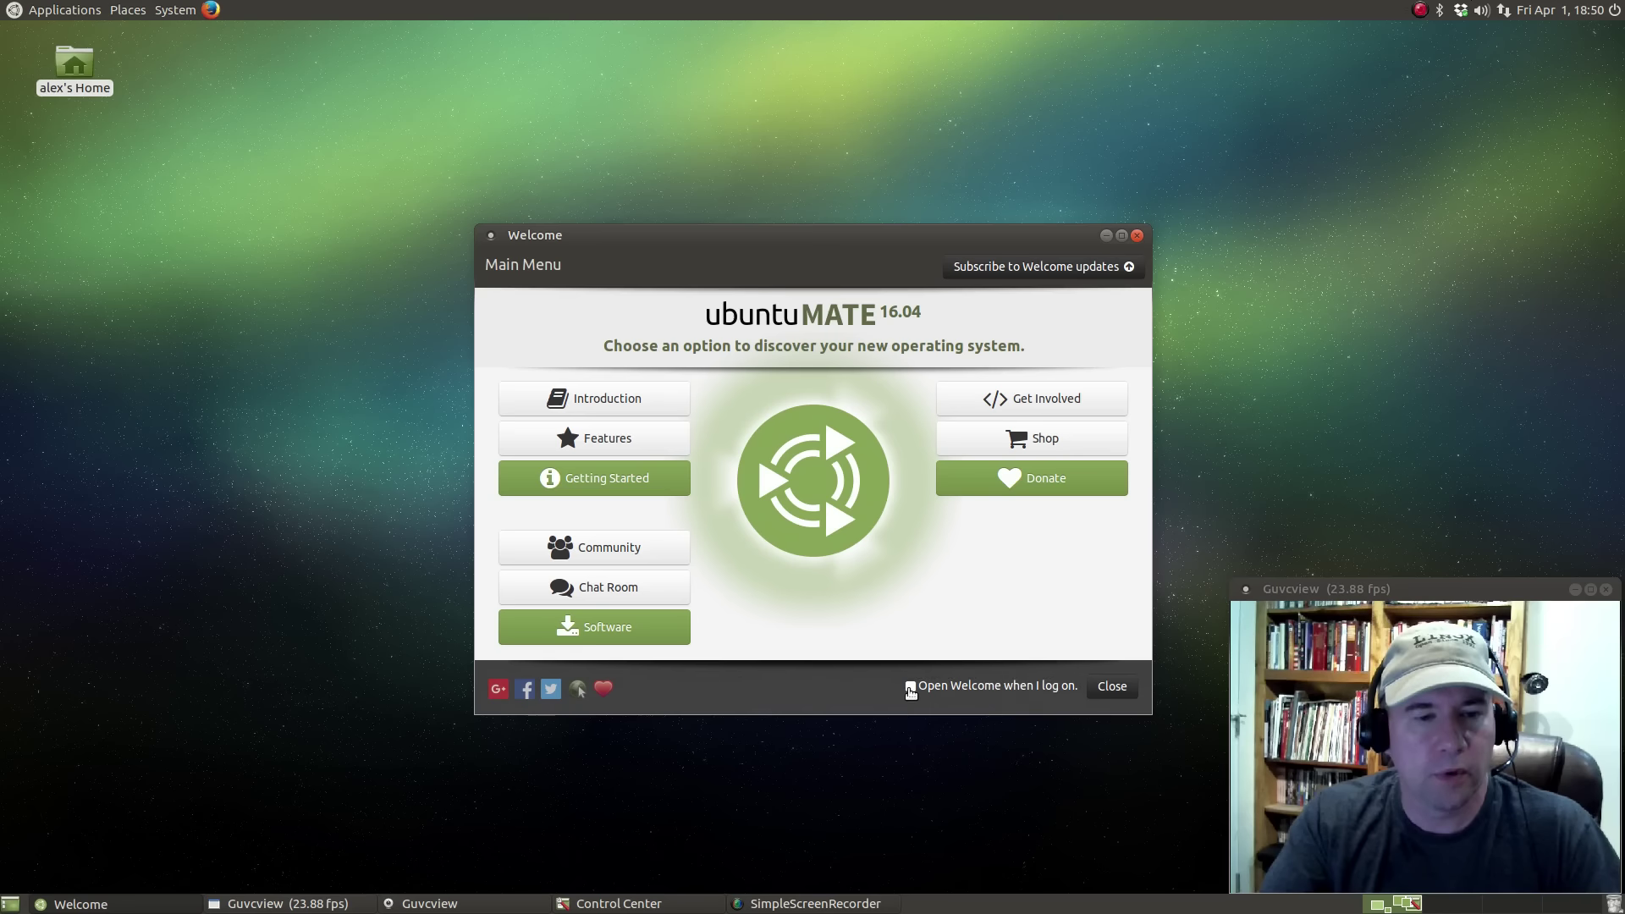
{"action": "left_click", "coordinate": [911, 687]}
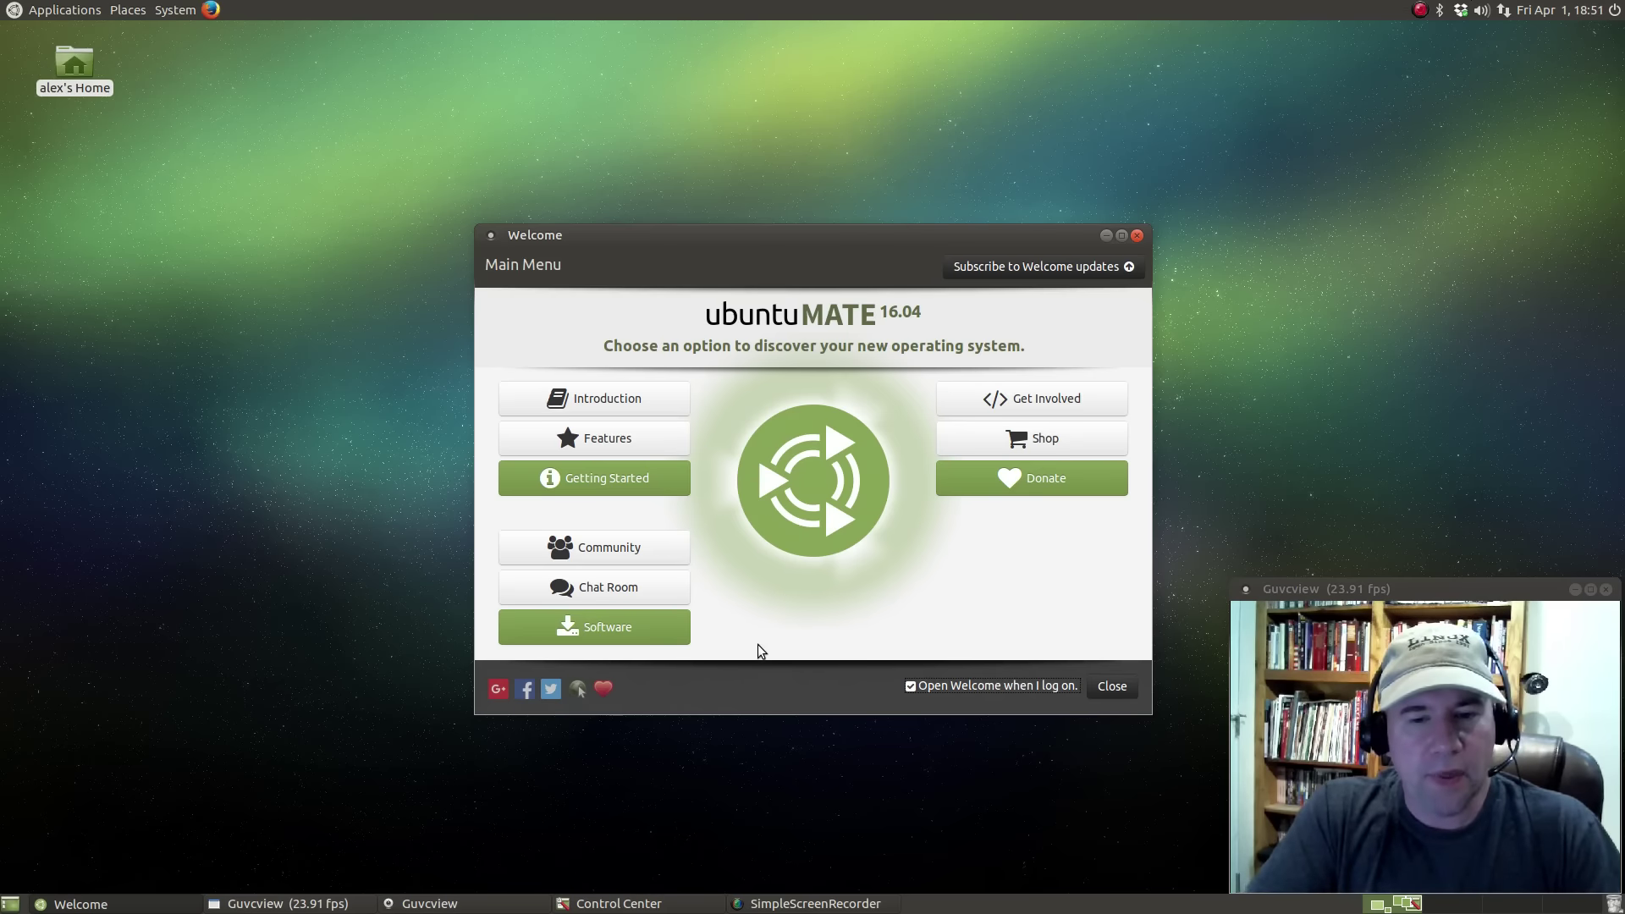
Examine the Internet applications offered in the Software Boutique and return to the Welcome main menu
{"action": "left_click", "coordinate": [592, 625]}
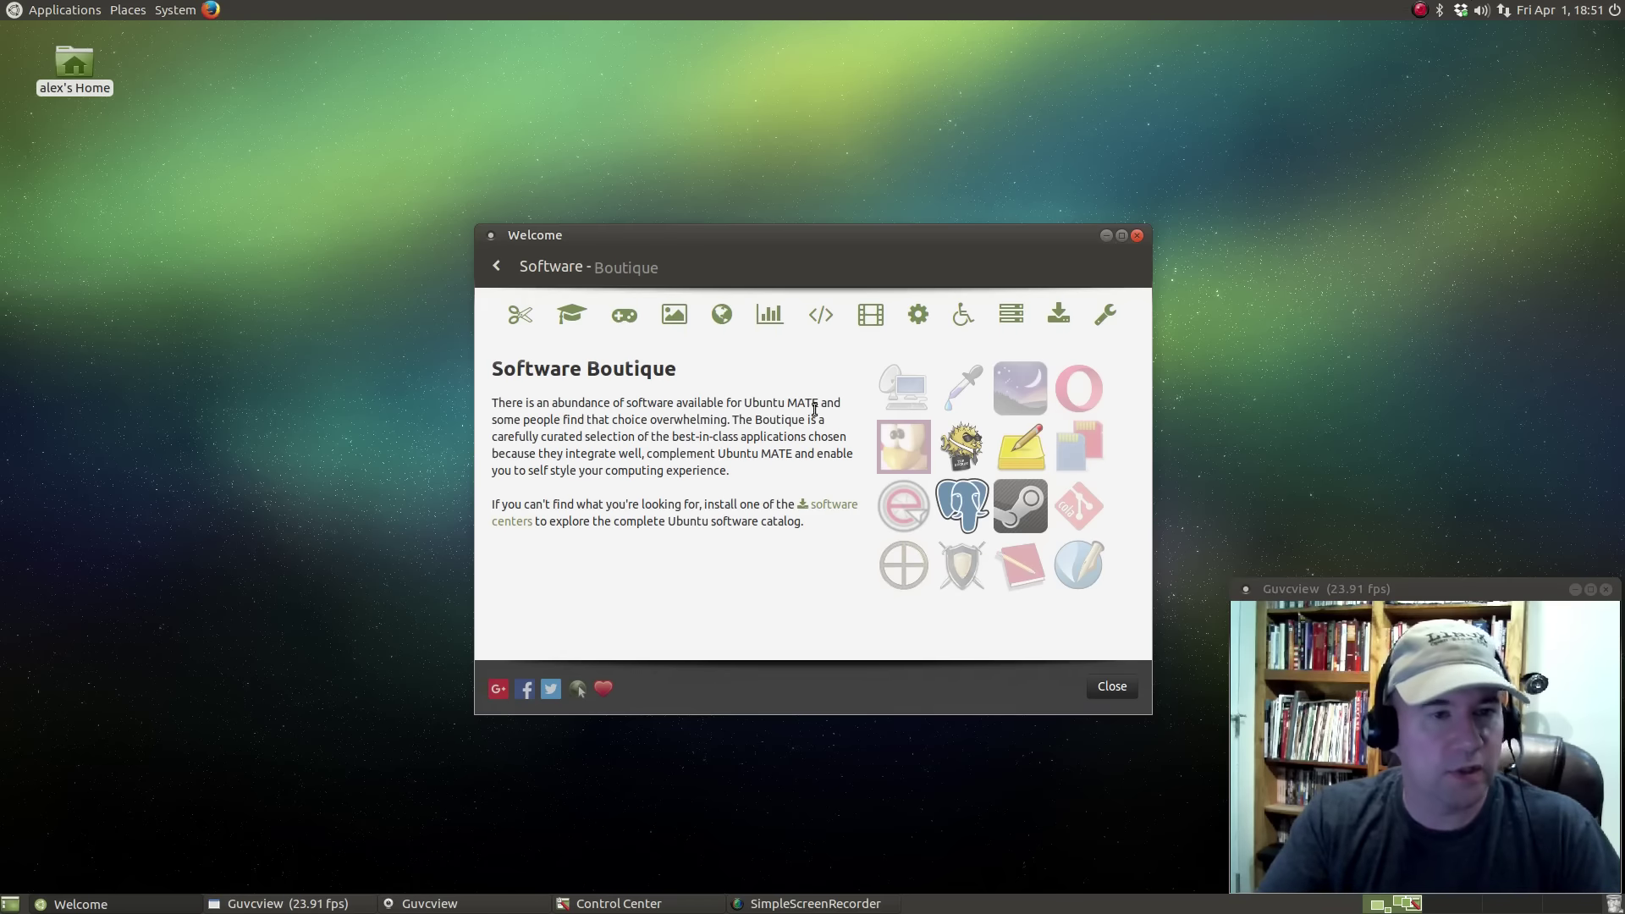
{"action": "left_click", "coordinate": [720, 316]}
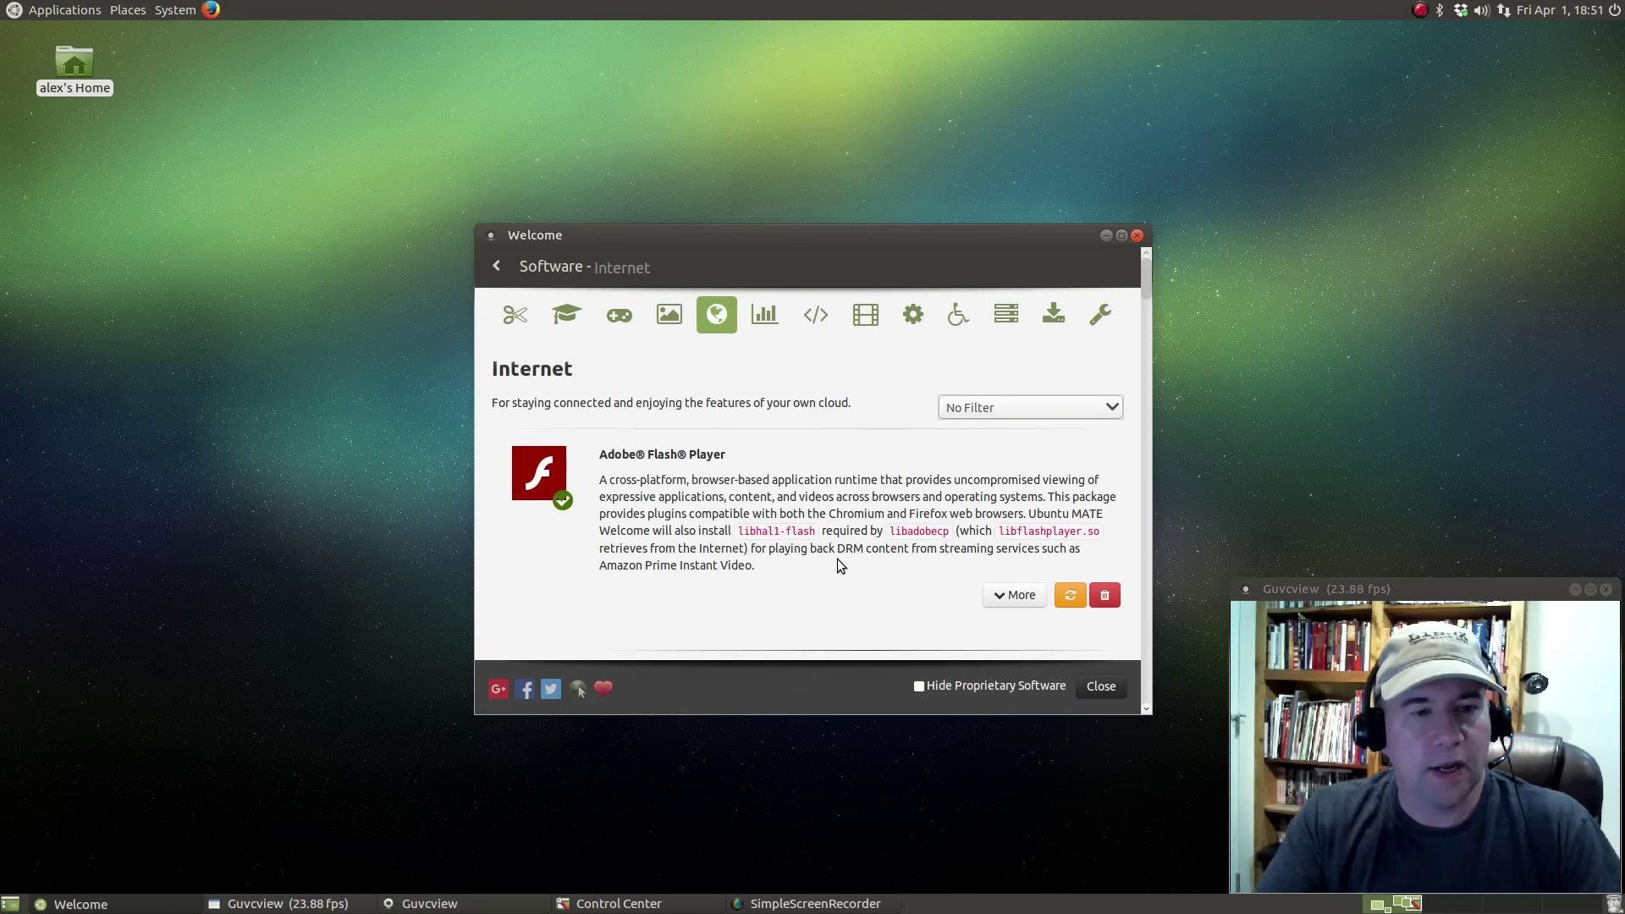
{"action": "scroll", "coordinate": [686, 474], "scroll_direction": "down", "scroll_amount": 5}
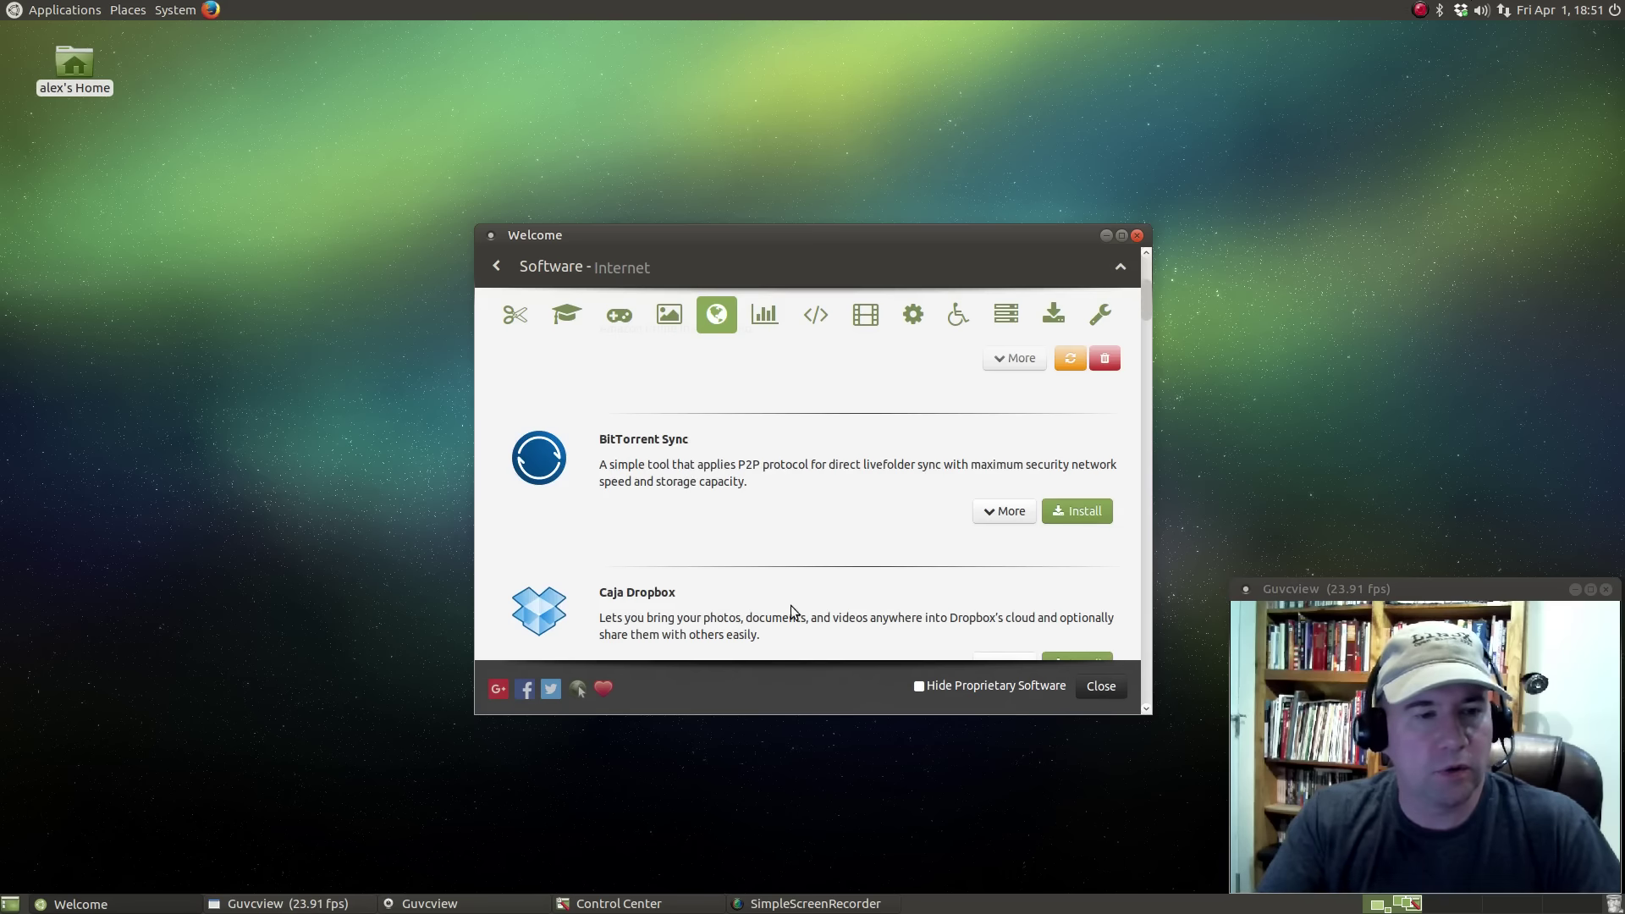
{"action": "scroll", "coordinate": [677, 495], "scroll_direction": "down", "scroll_amount": 3}
{"action": "scroll", "coordinate": [740, 521], "scroll_direction": "down", "scroll_amount": 4}
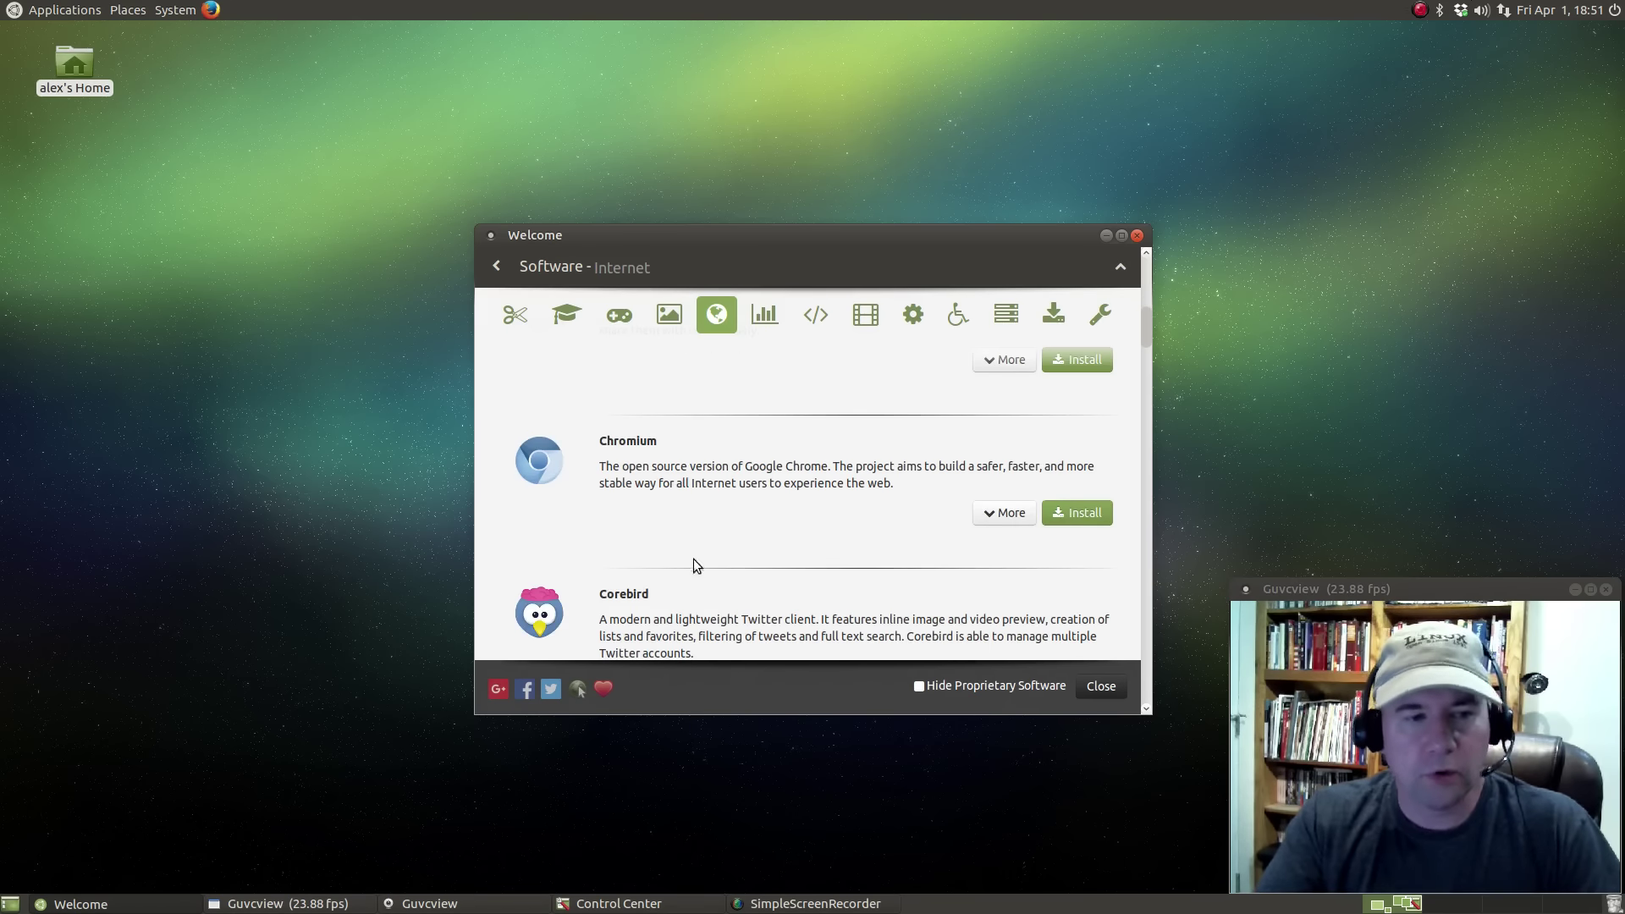
{"action": "scroll", "coordinate": [693, 564], "scroll_direction": "down", "scroll_amount": 3}
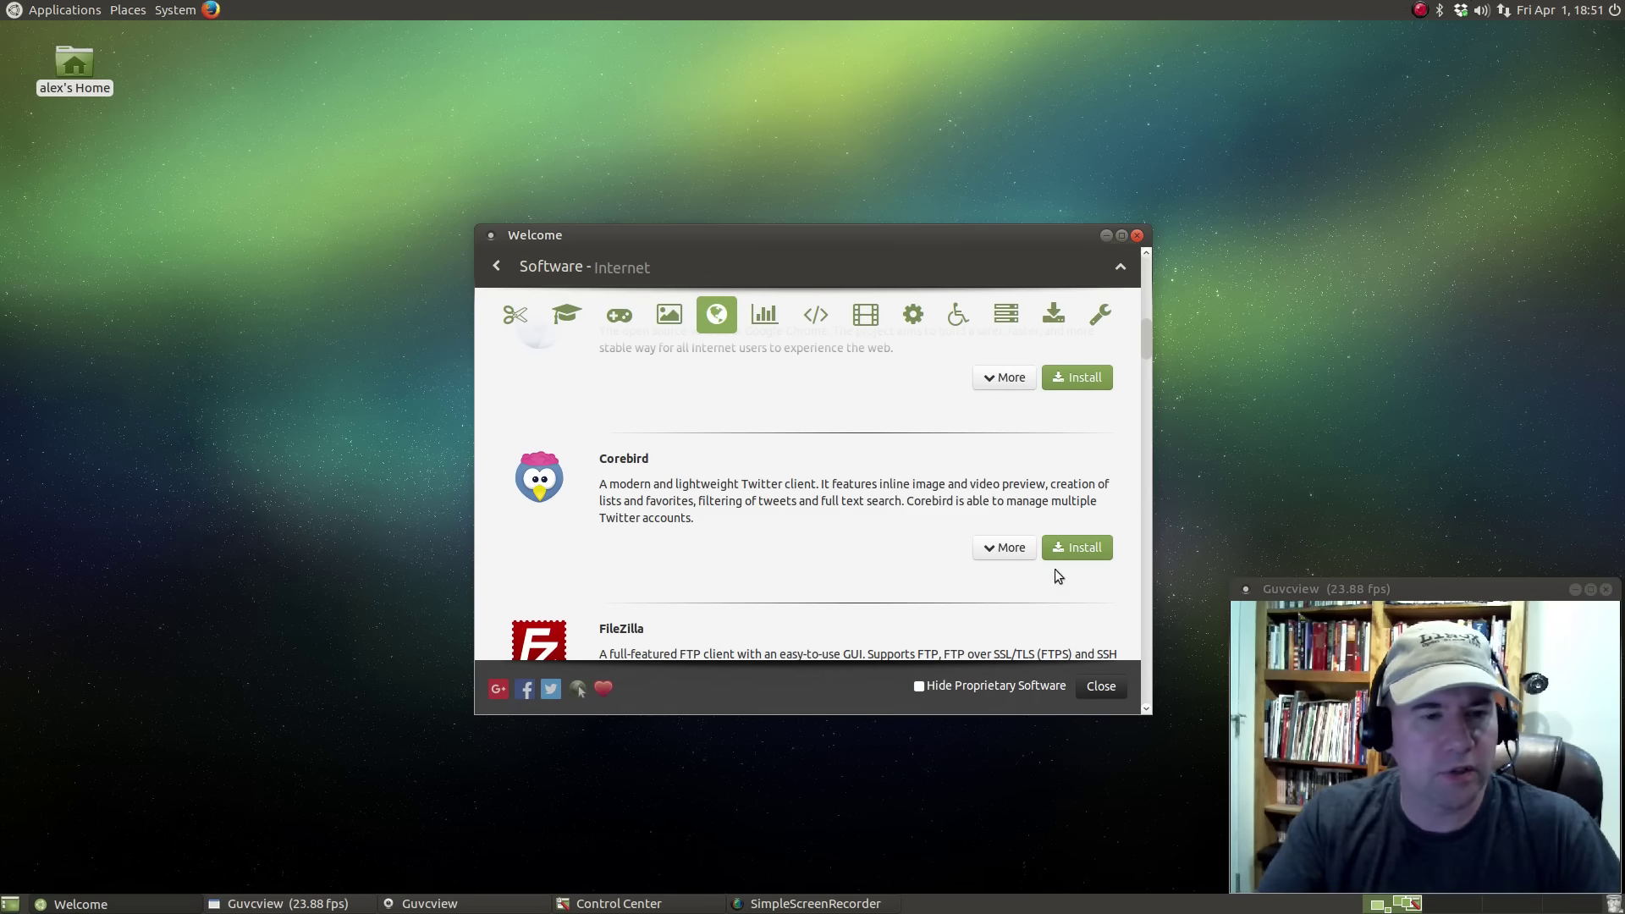
{"action": "scroll", "coordinate": [797, 539], "scroll_direction": "down", "scroll_amount": 3}
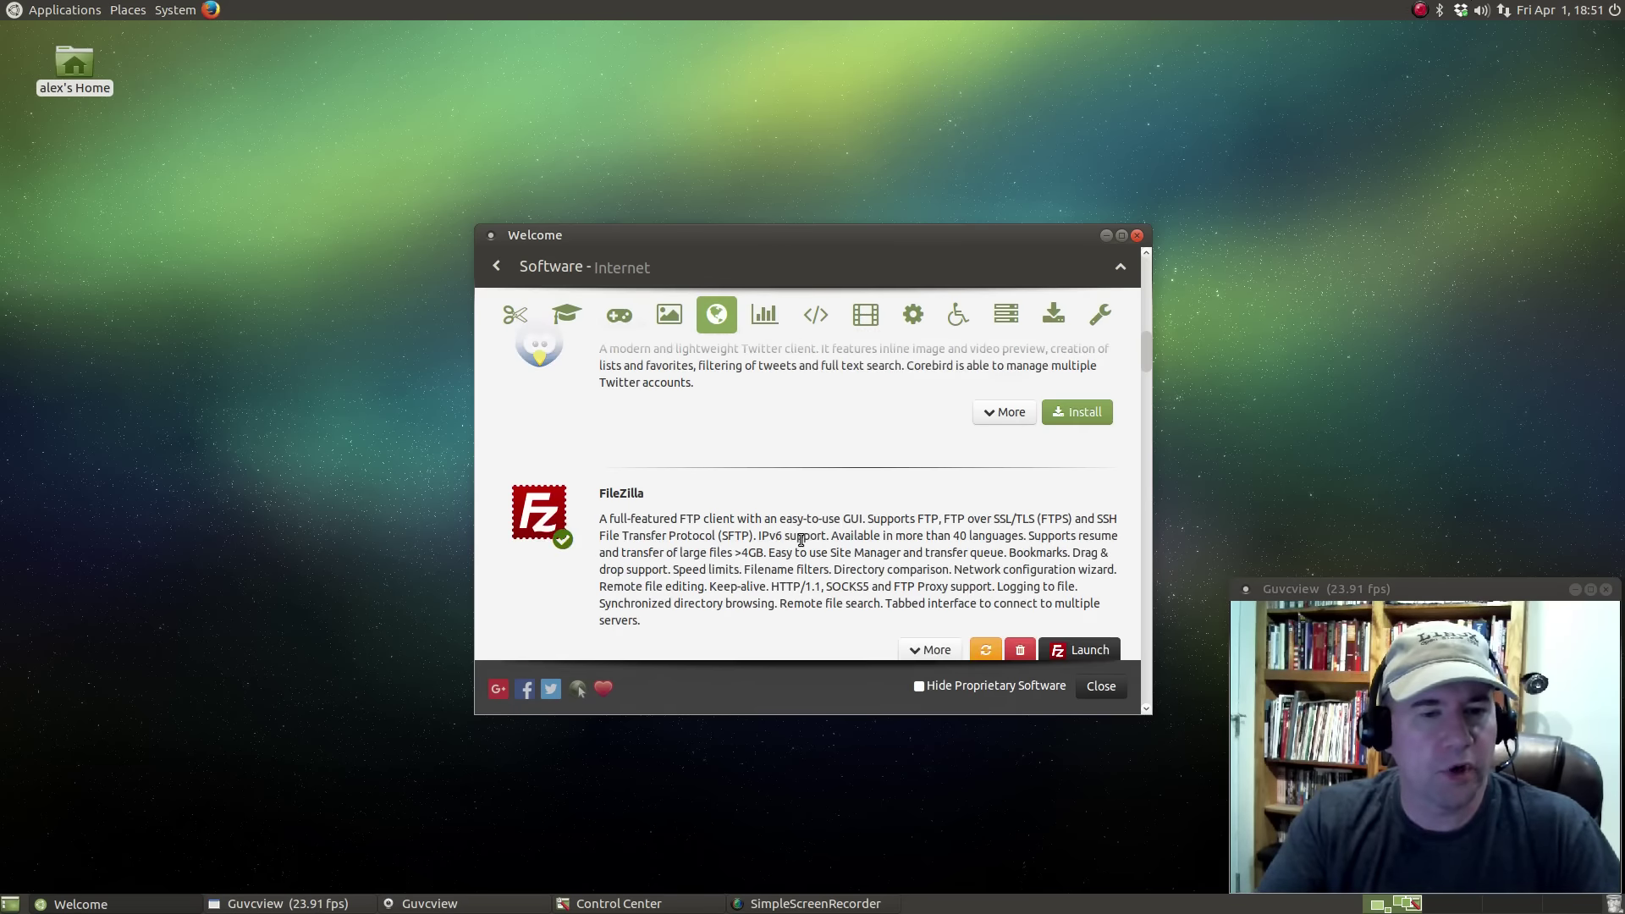
{"action": "scroll", "coordinate": [800, 539], "scroll_direction": "up", "scroll_amount": 3}
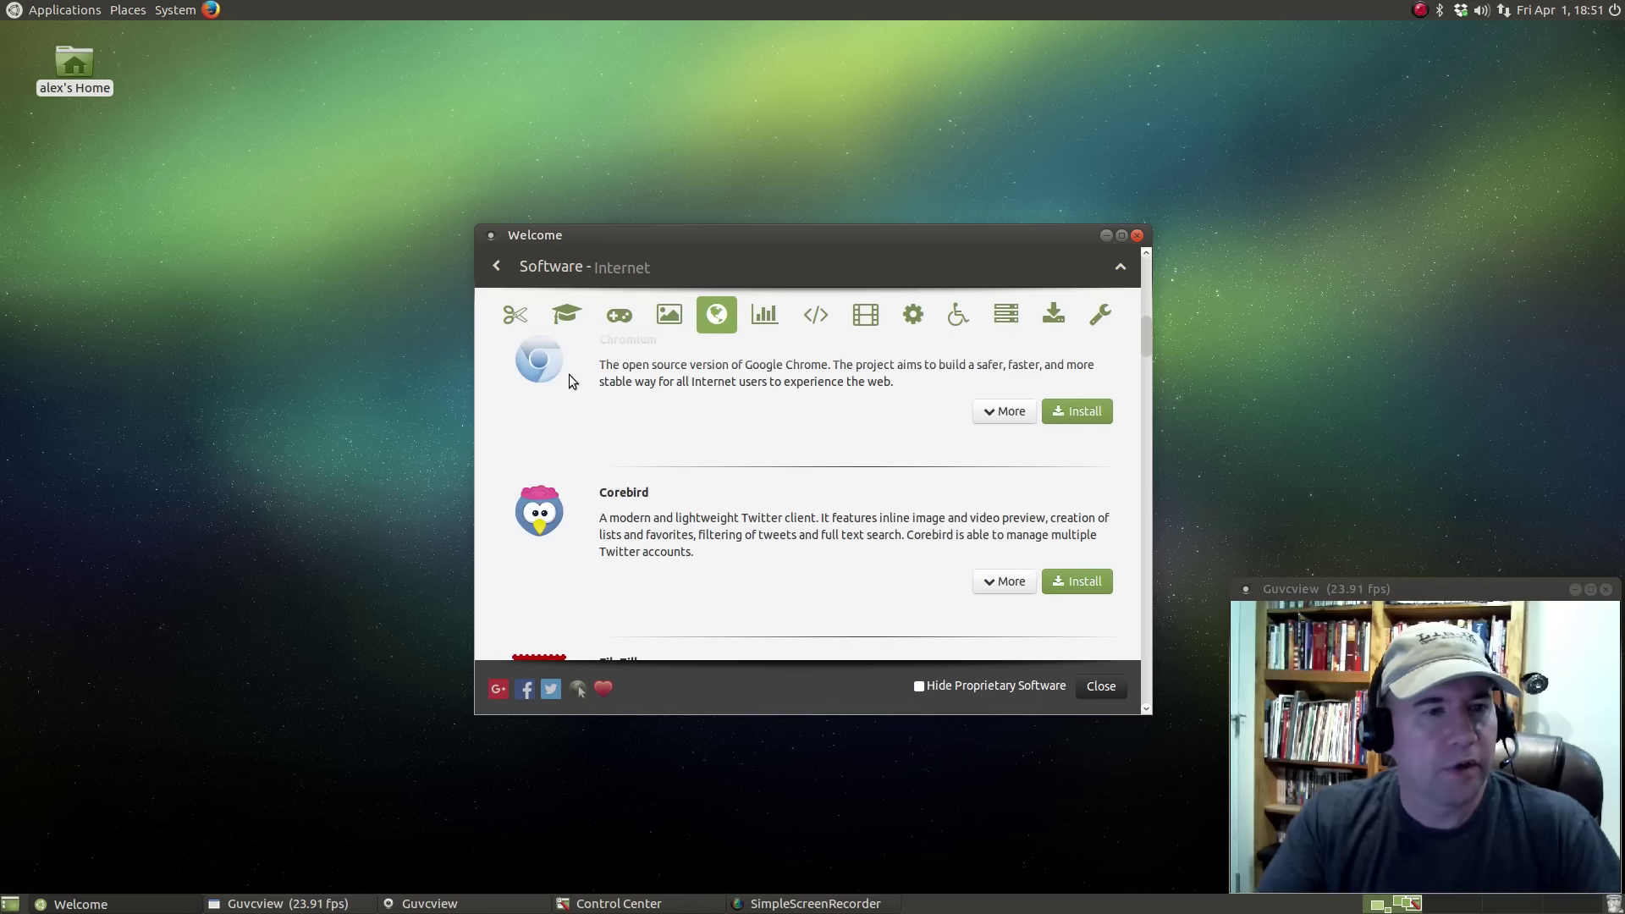
{"action": "left_click", "coordinate": [512, 268]}
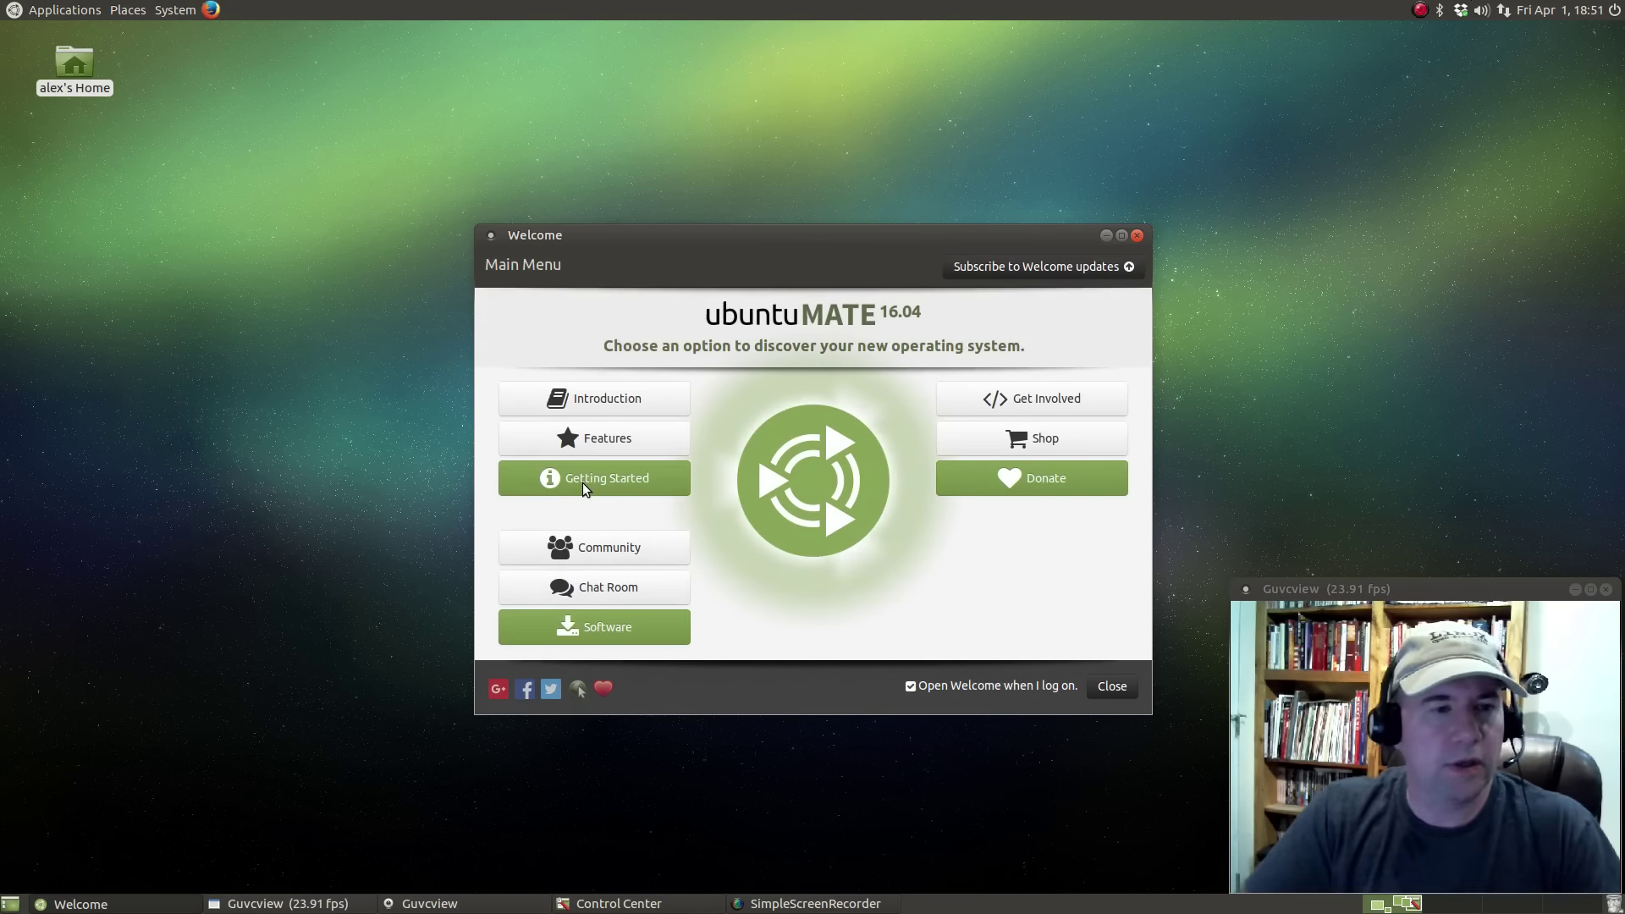
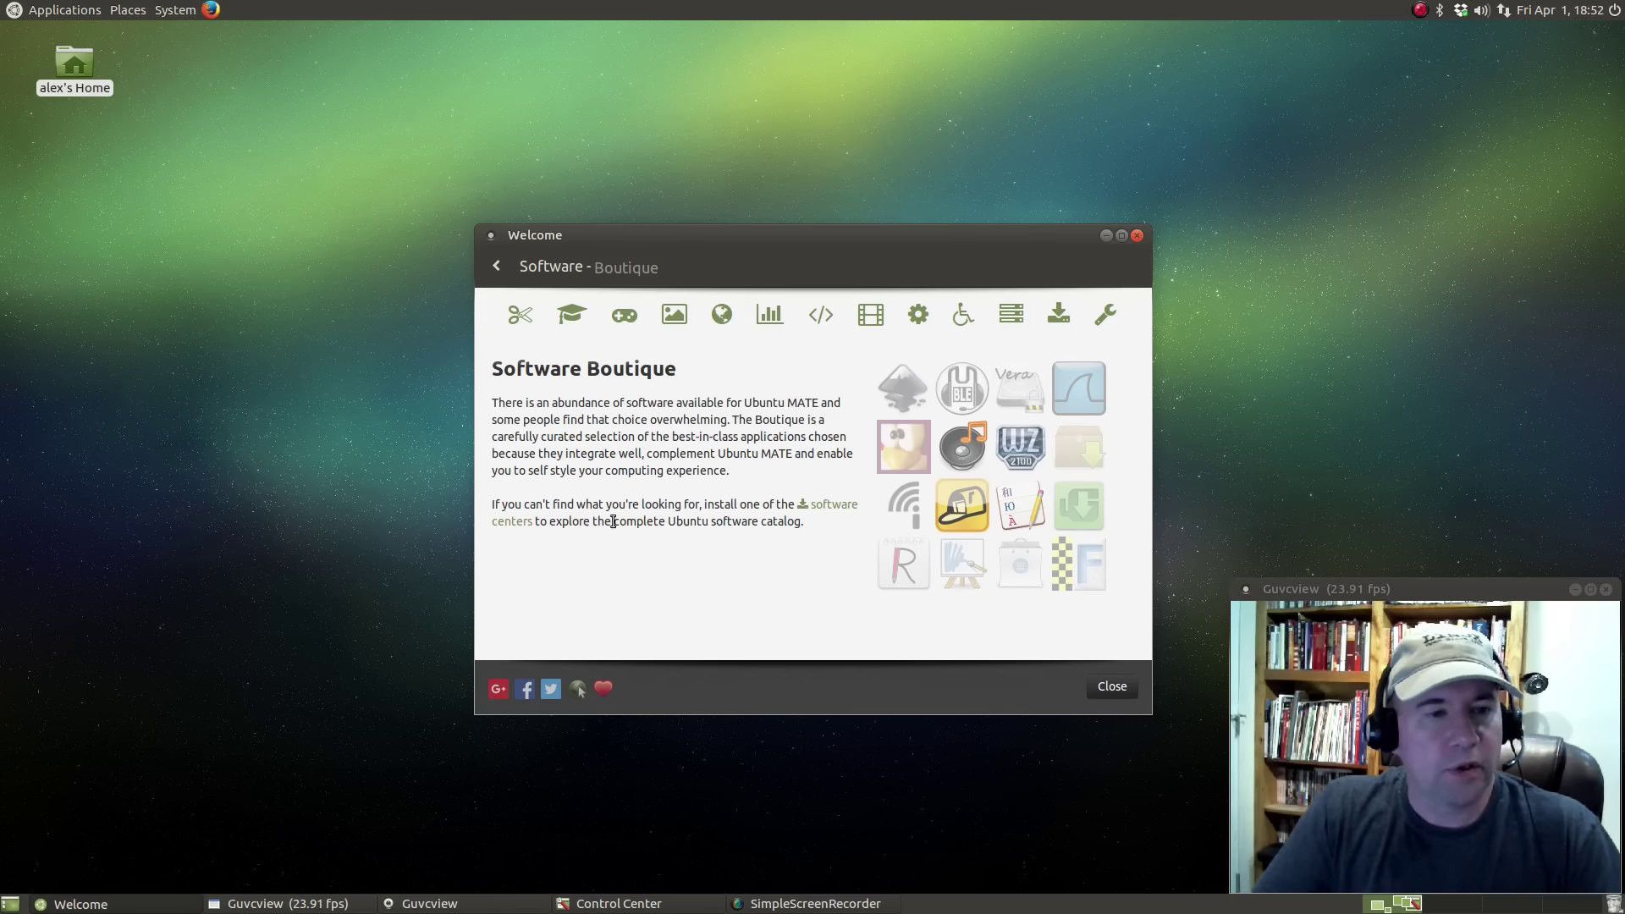
Install App Grid from the Software Boutique's software centers, authenticating with the account password
{"action": "left_click", "coordinate": [835, 508]}
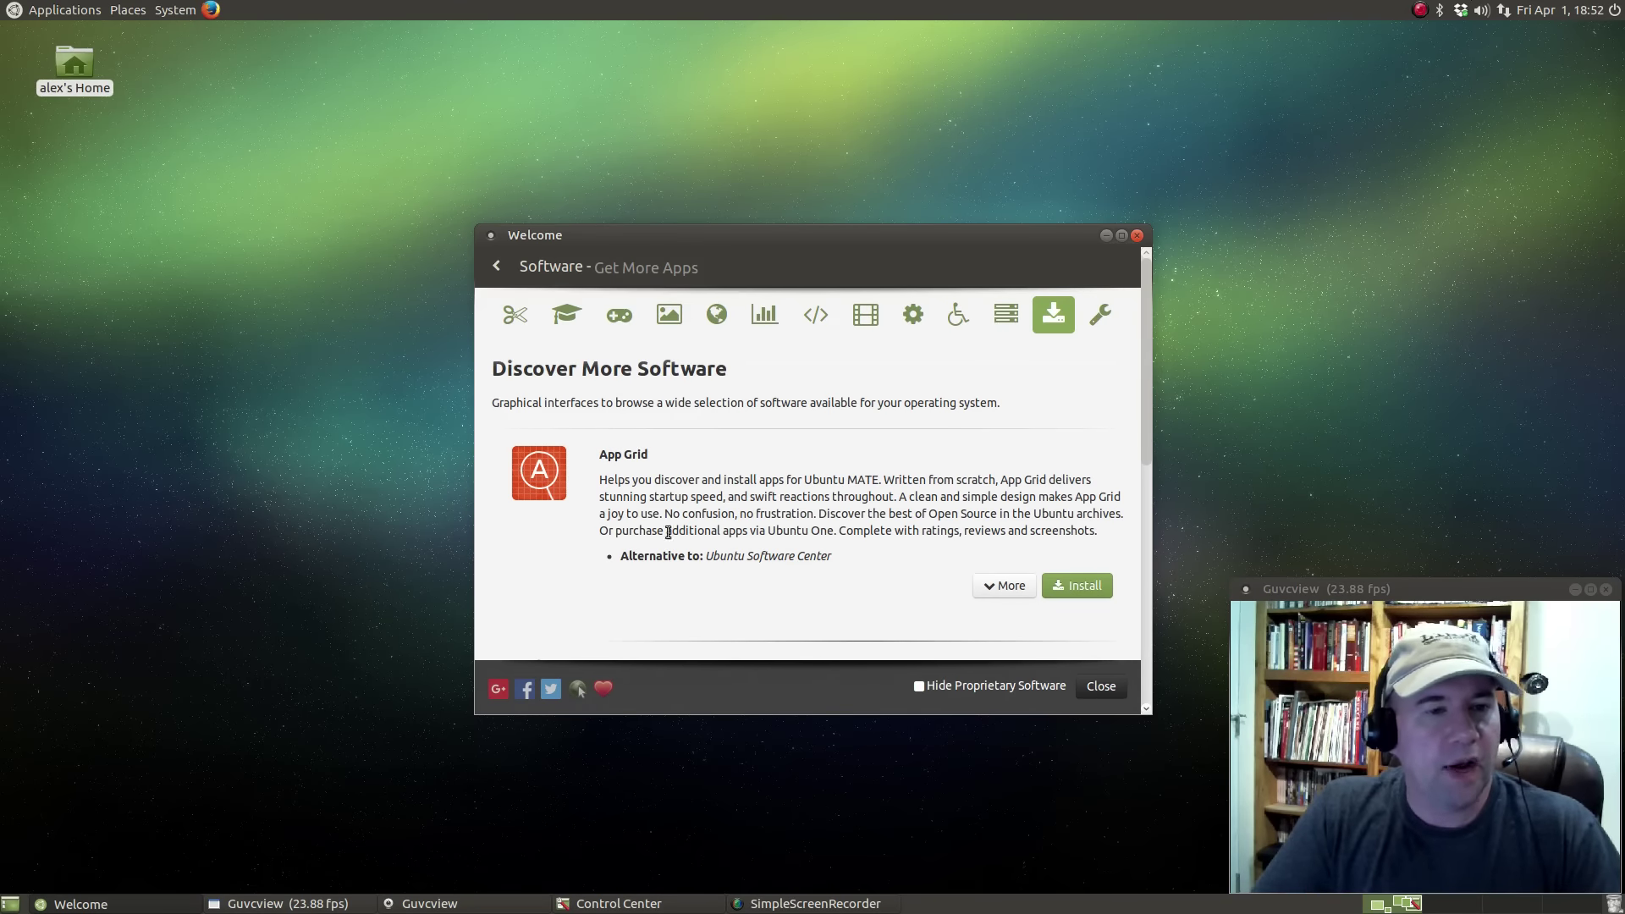
{"action": "left_click", "coordinate": [1060, 599]}
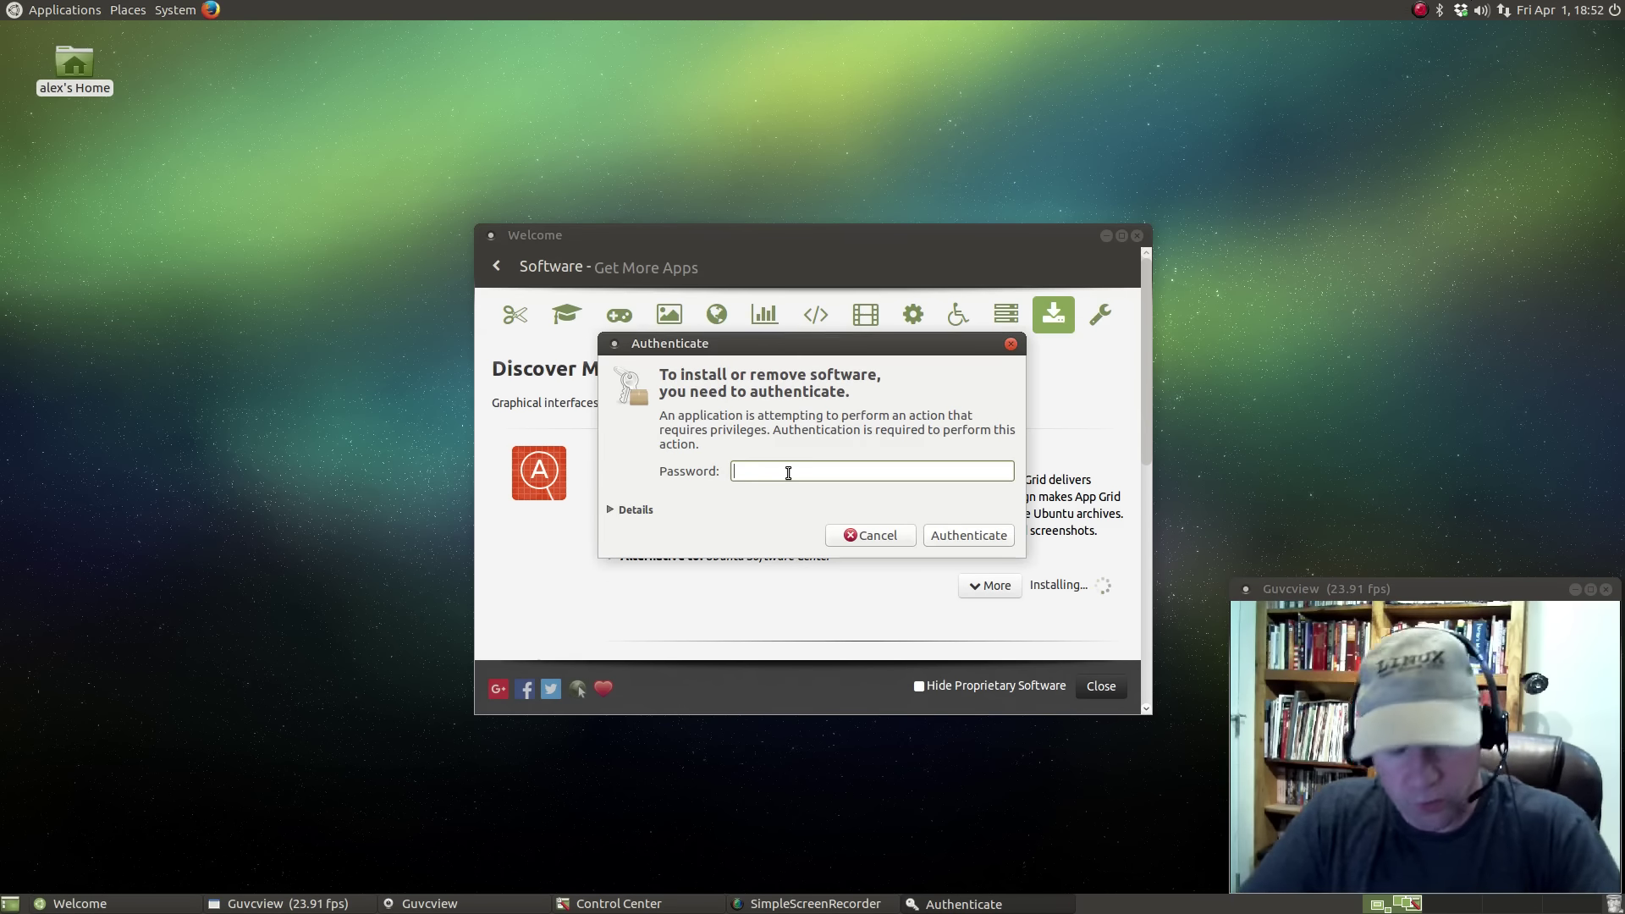
{"action": "type", "text": "••••••••••"}
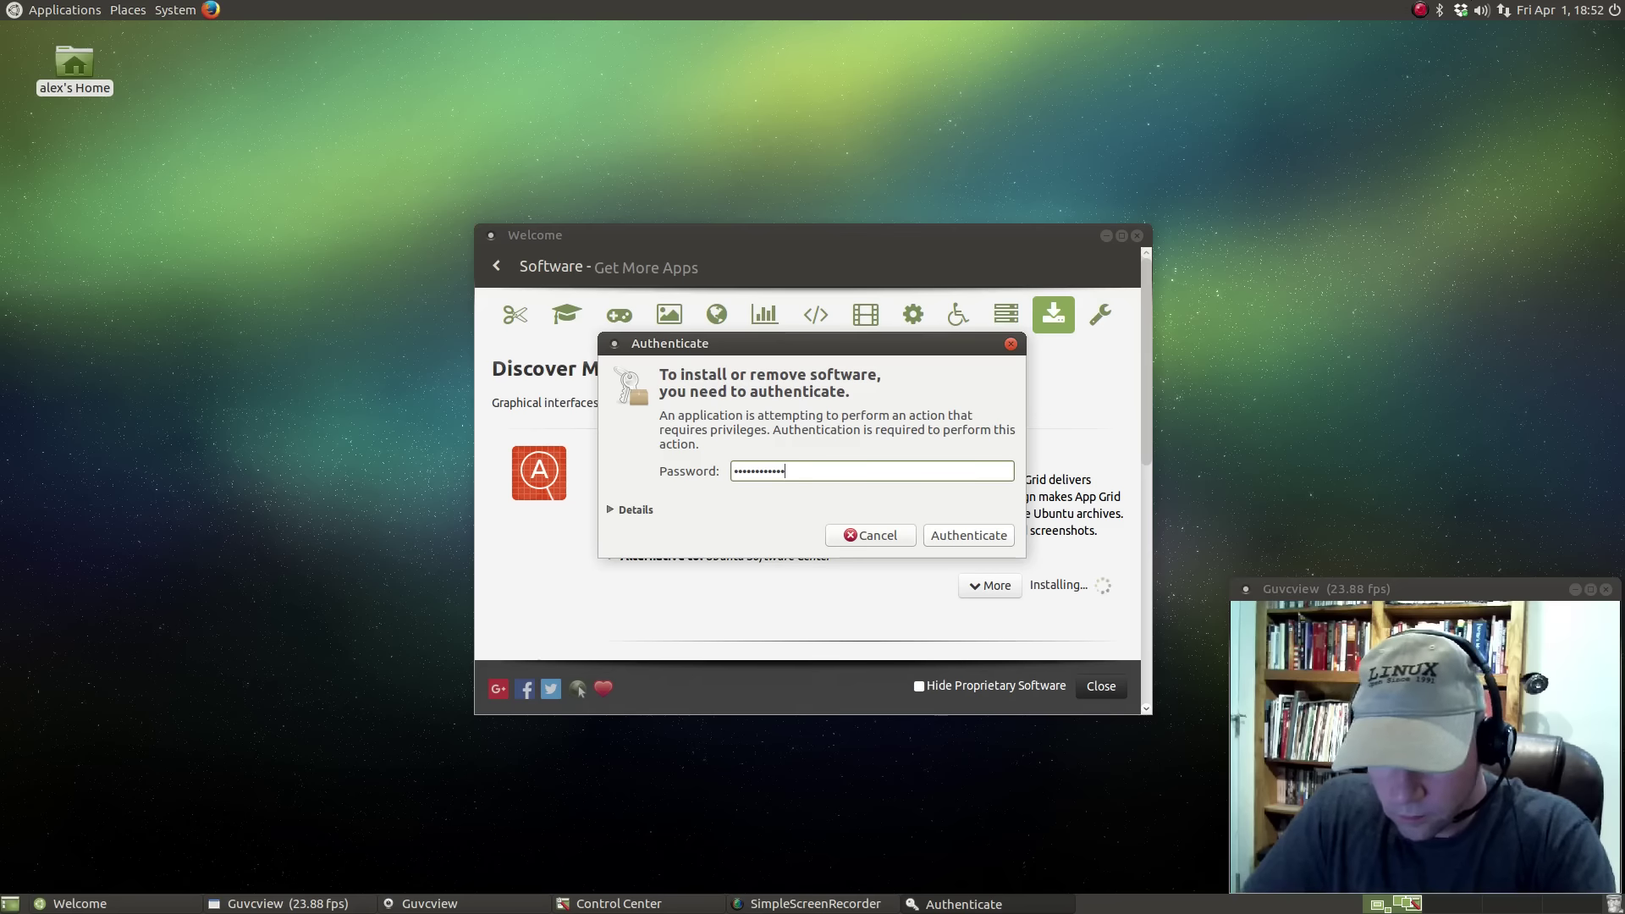
{"action": "key", "text": "Return"}
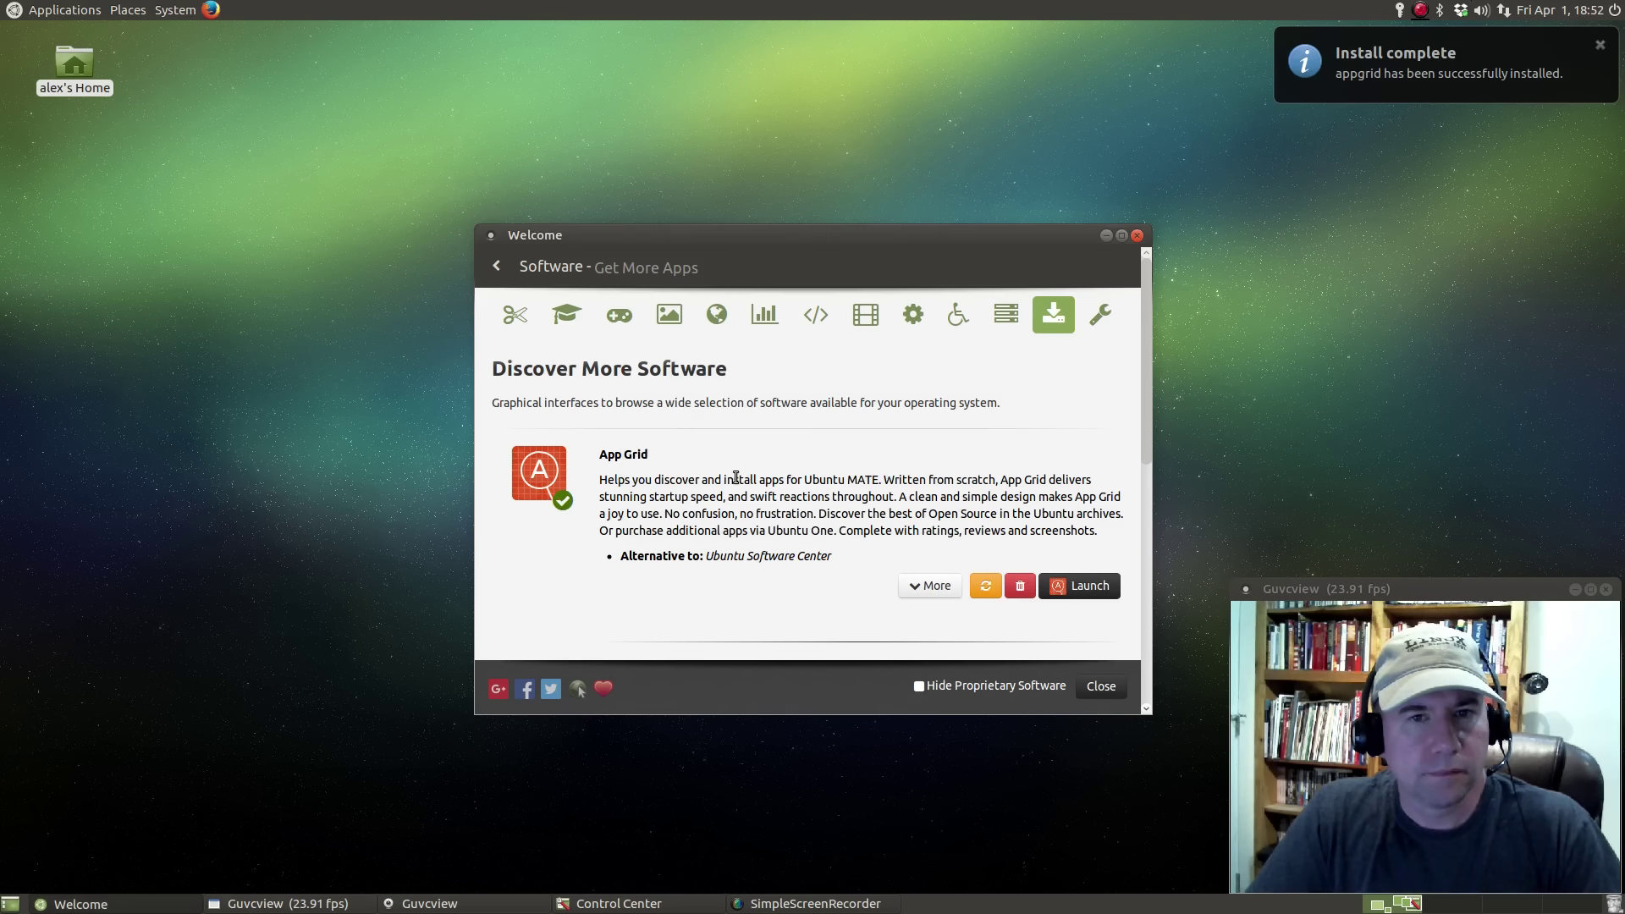
Review the other software managers under Discover More Software, down to Synaptic Package Manager, and return to App Grid
{"action": "scroll", "coordinate": [815, 546], "scroll_direction": "down", "scroll_amount": 5}
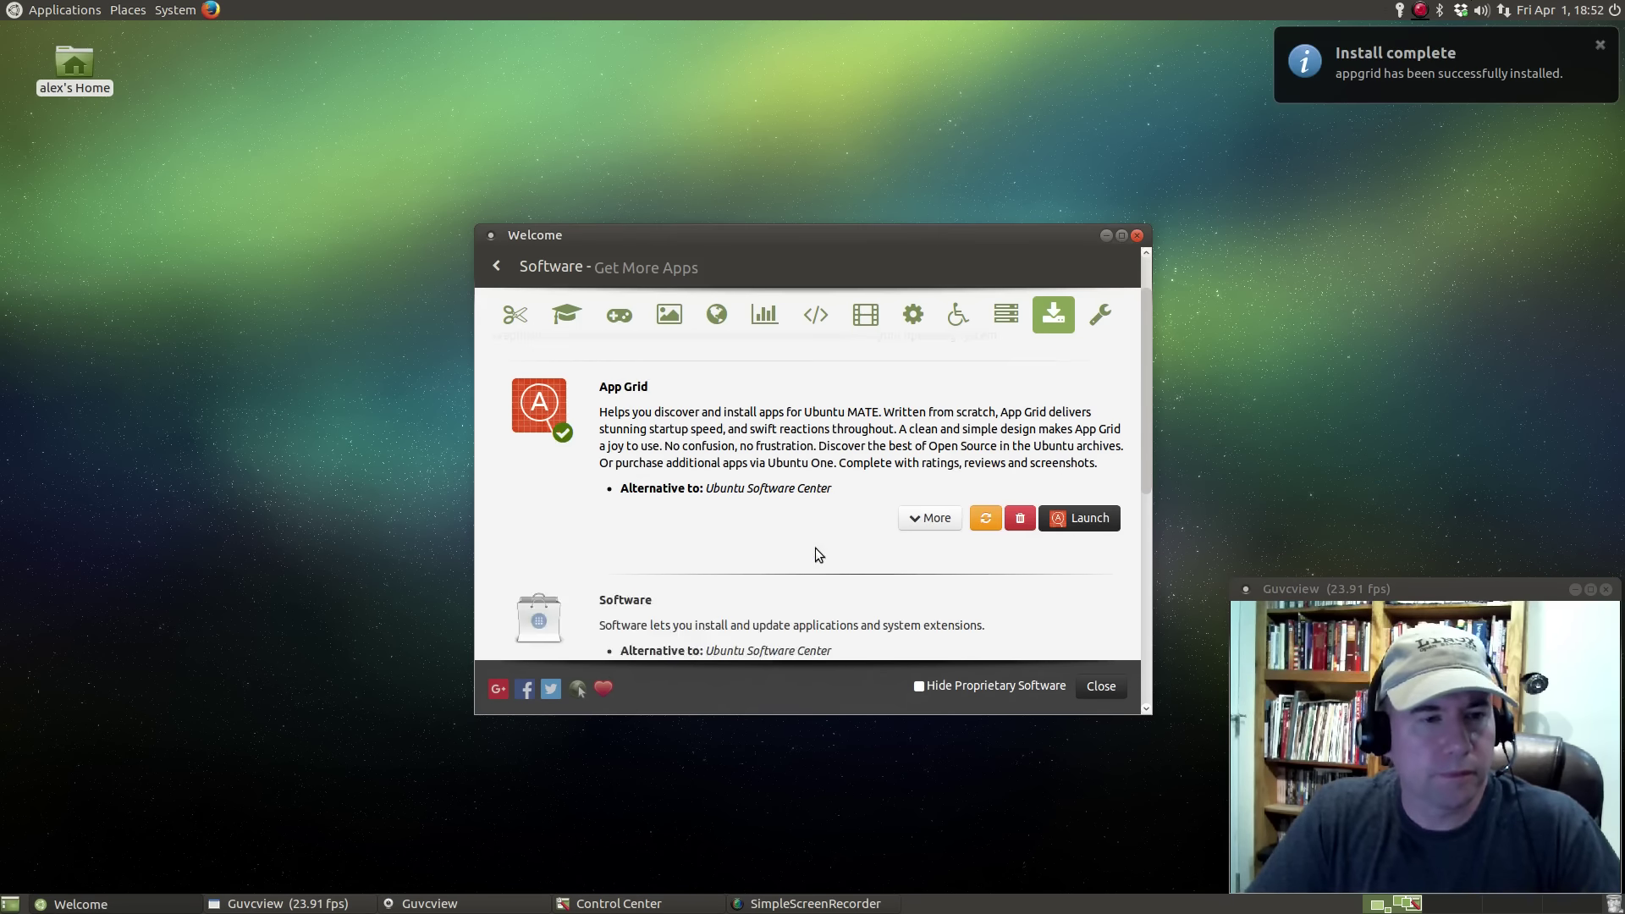
{"action": "scroll", "coordinate": [808, 546], "scroll_direction": "up", "scroll_amount": 5}
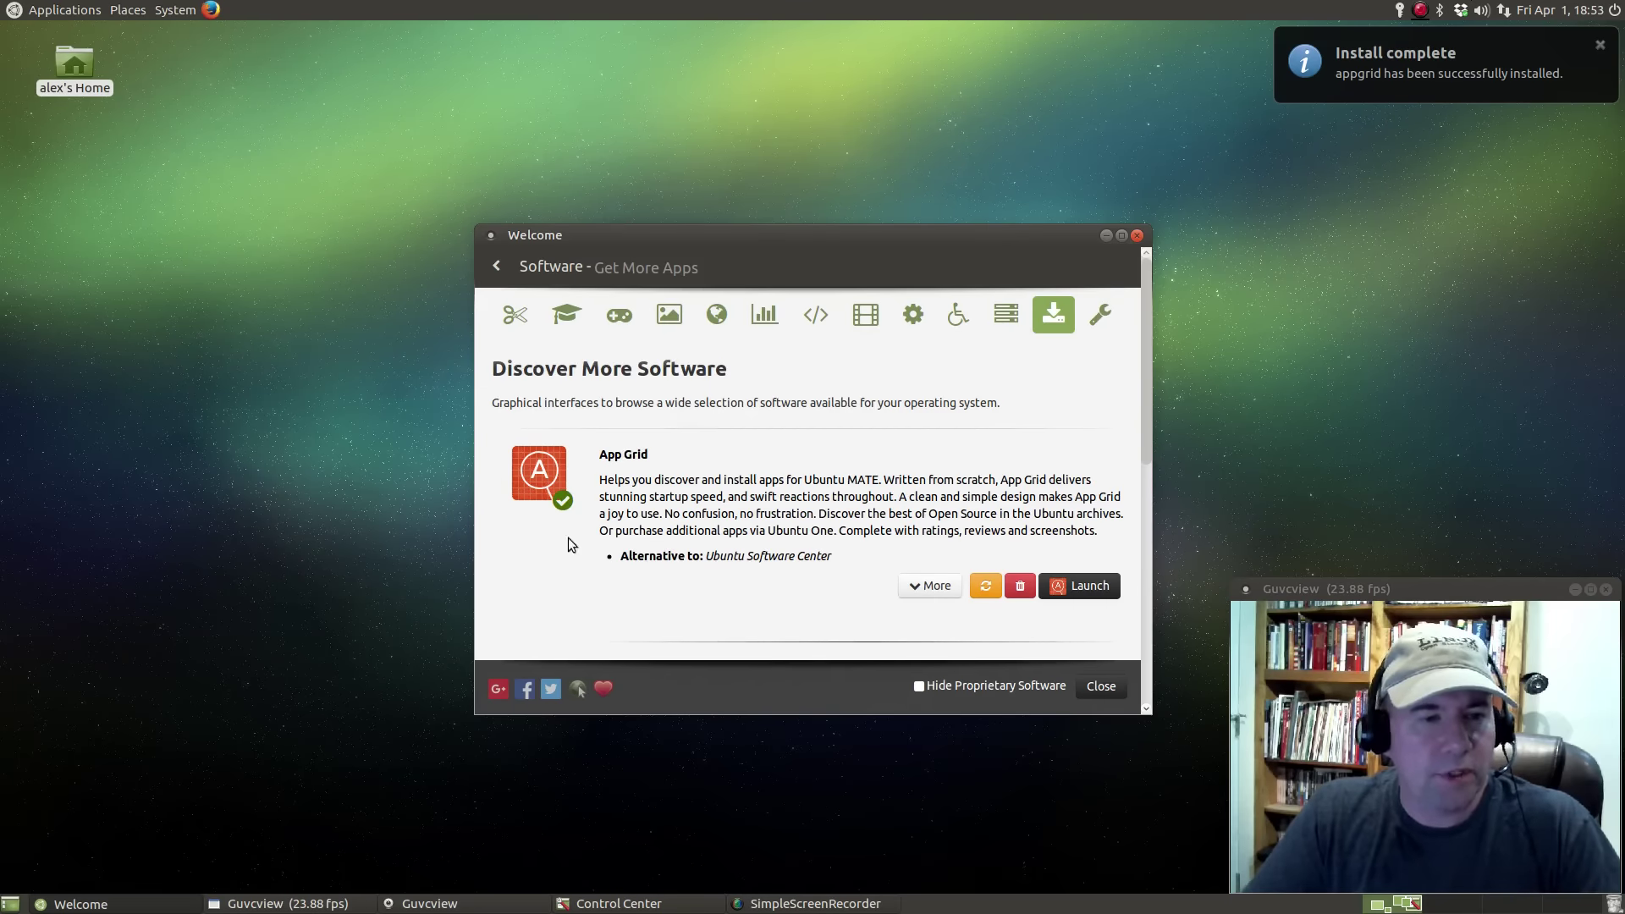
{"action": "scroll", "coordinate": [815, 550], "scroll_direction": "down", "scroll_amount": 5}
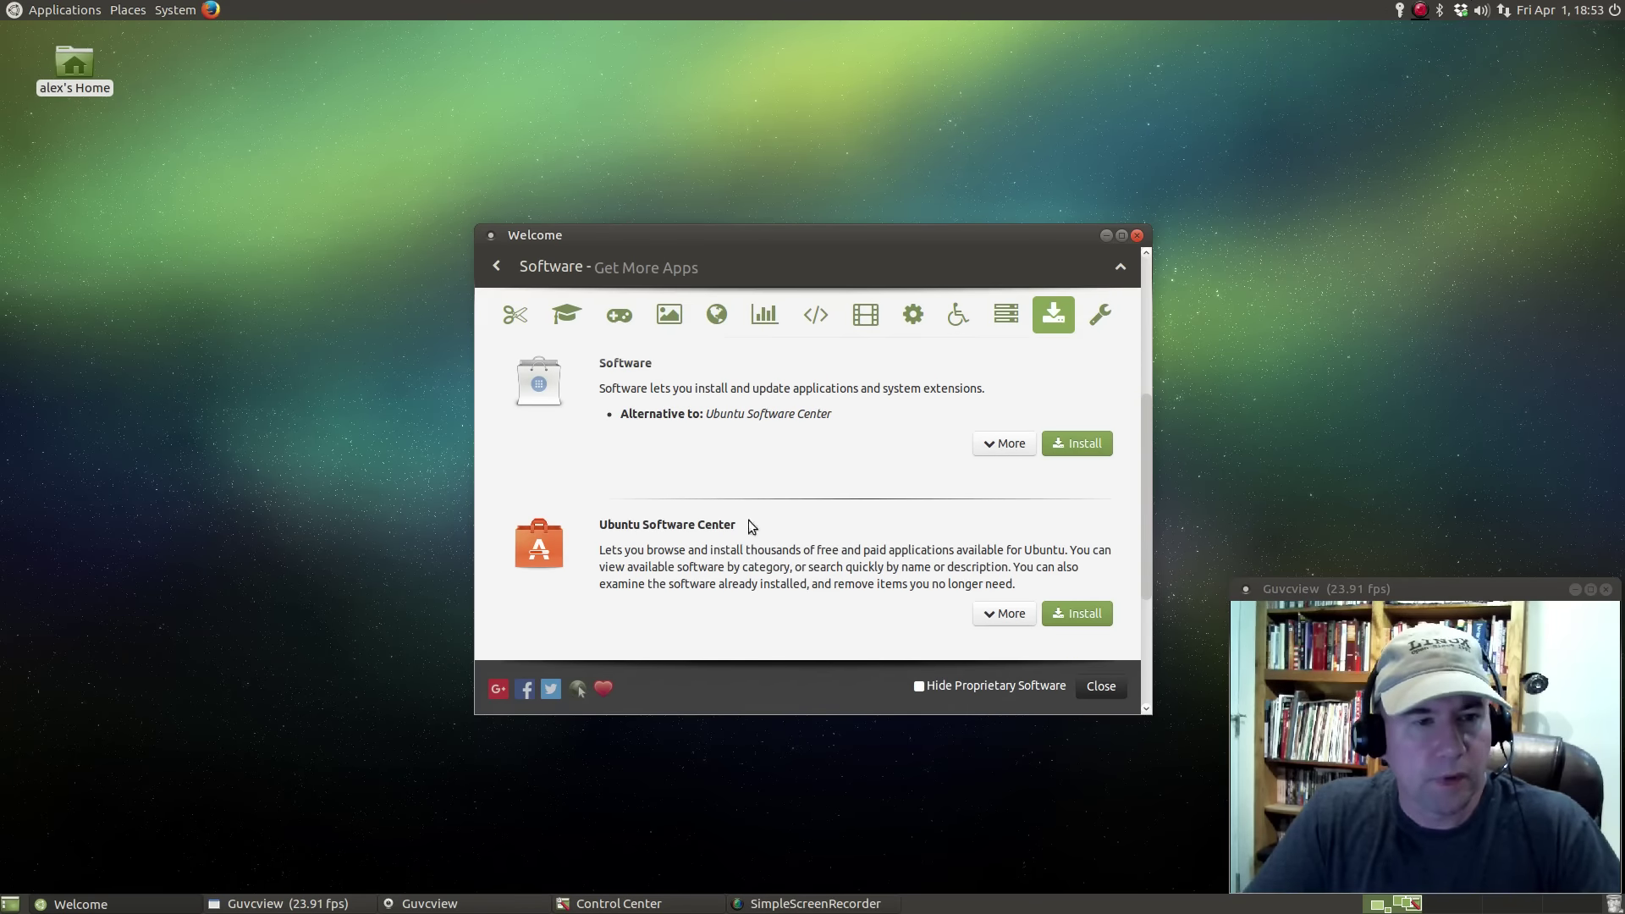
{"action": "scroll", "coordinate": [671, 581], "scroll_direction": "down", "scroll_amount": 3}
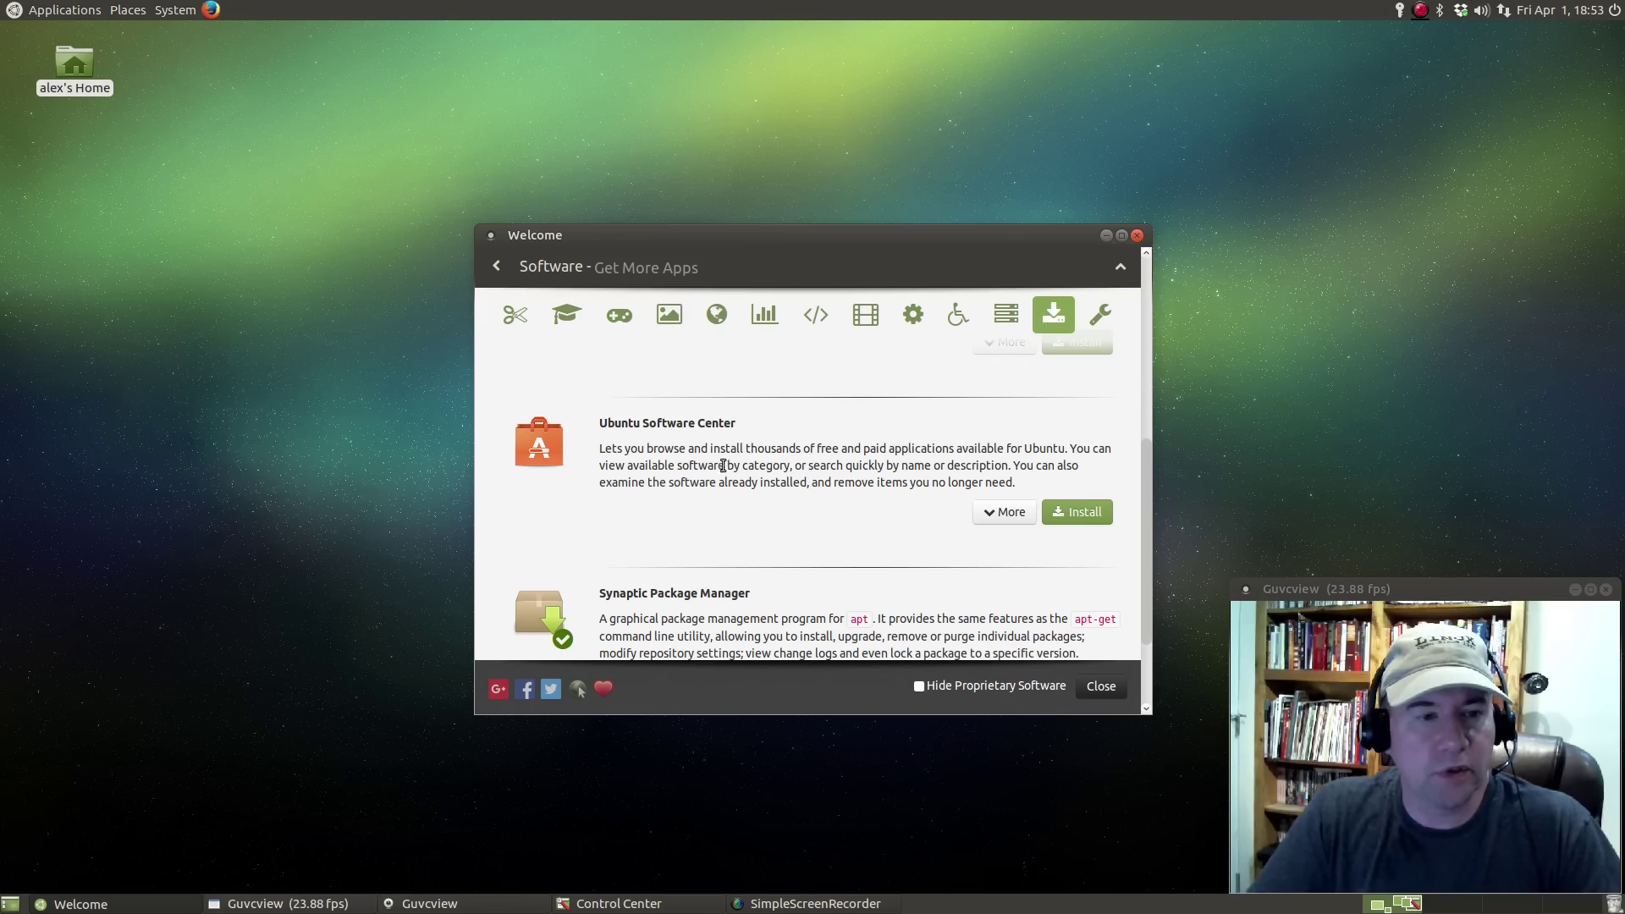
{"action": "scroll", "coordinate": [780, 592], "scroll_direction": "down", "scroll_amount": 3}
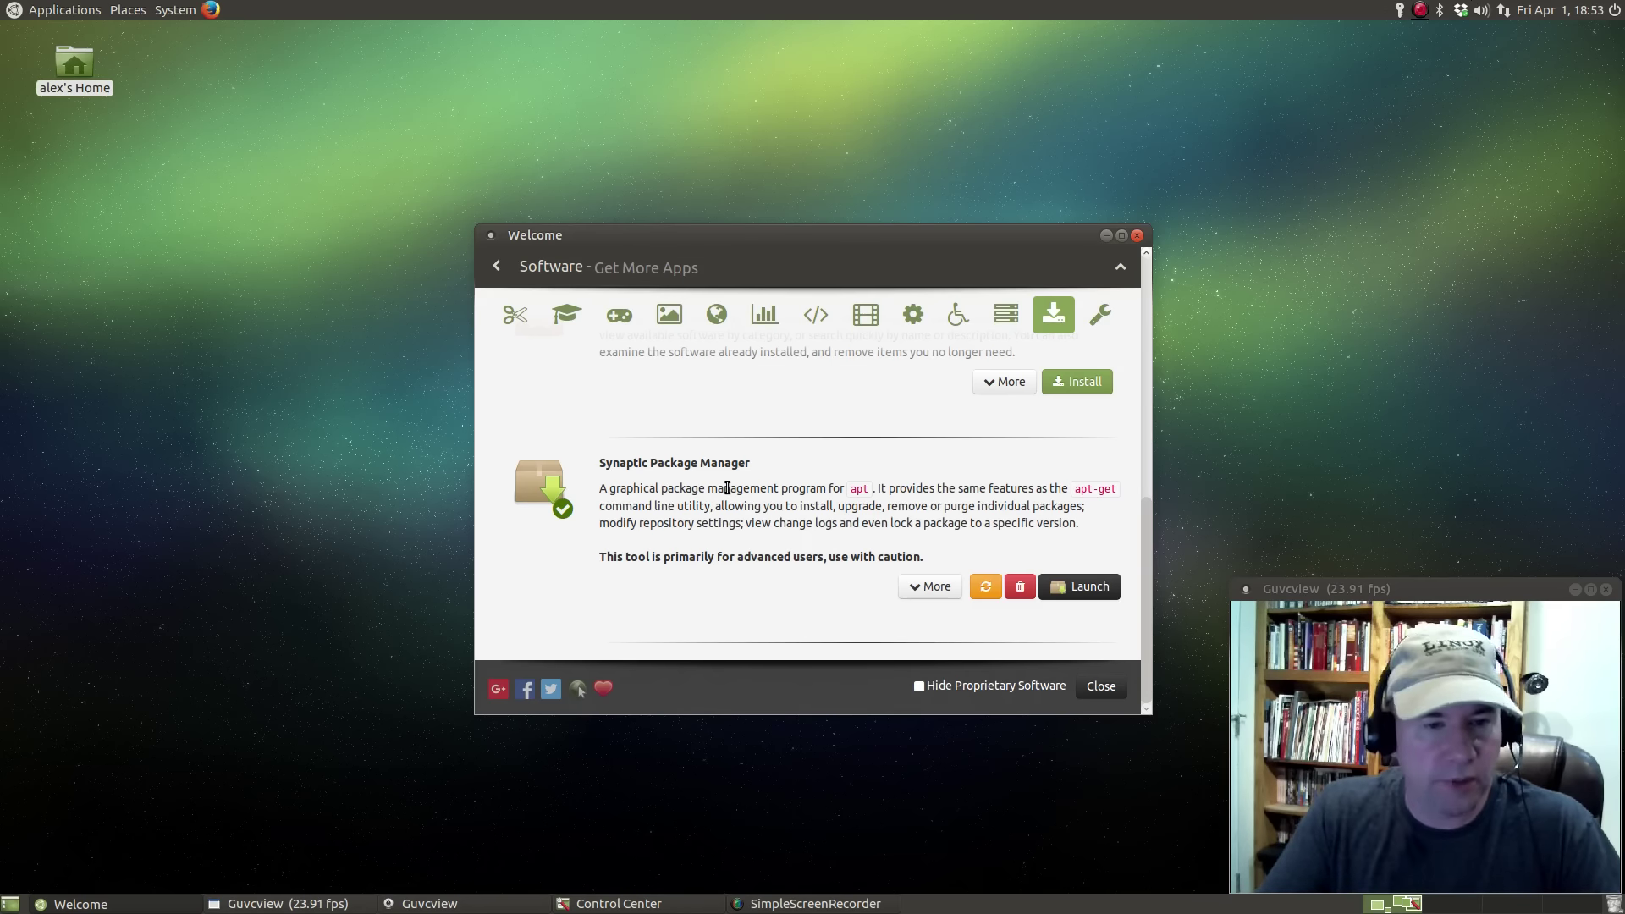
{"action": "scroll", "coordinate": [855, 496], "scroll_direction": "up", "scroll_amount": 8}
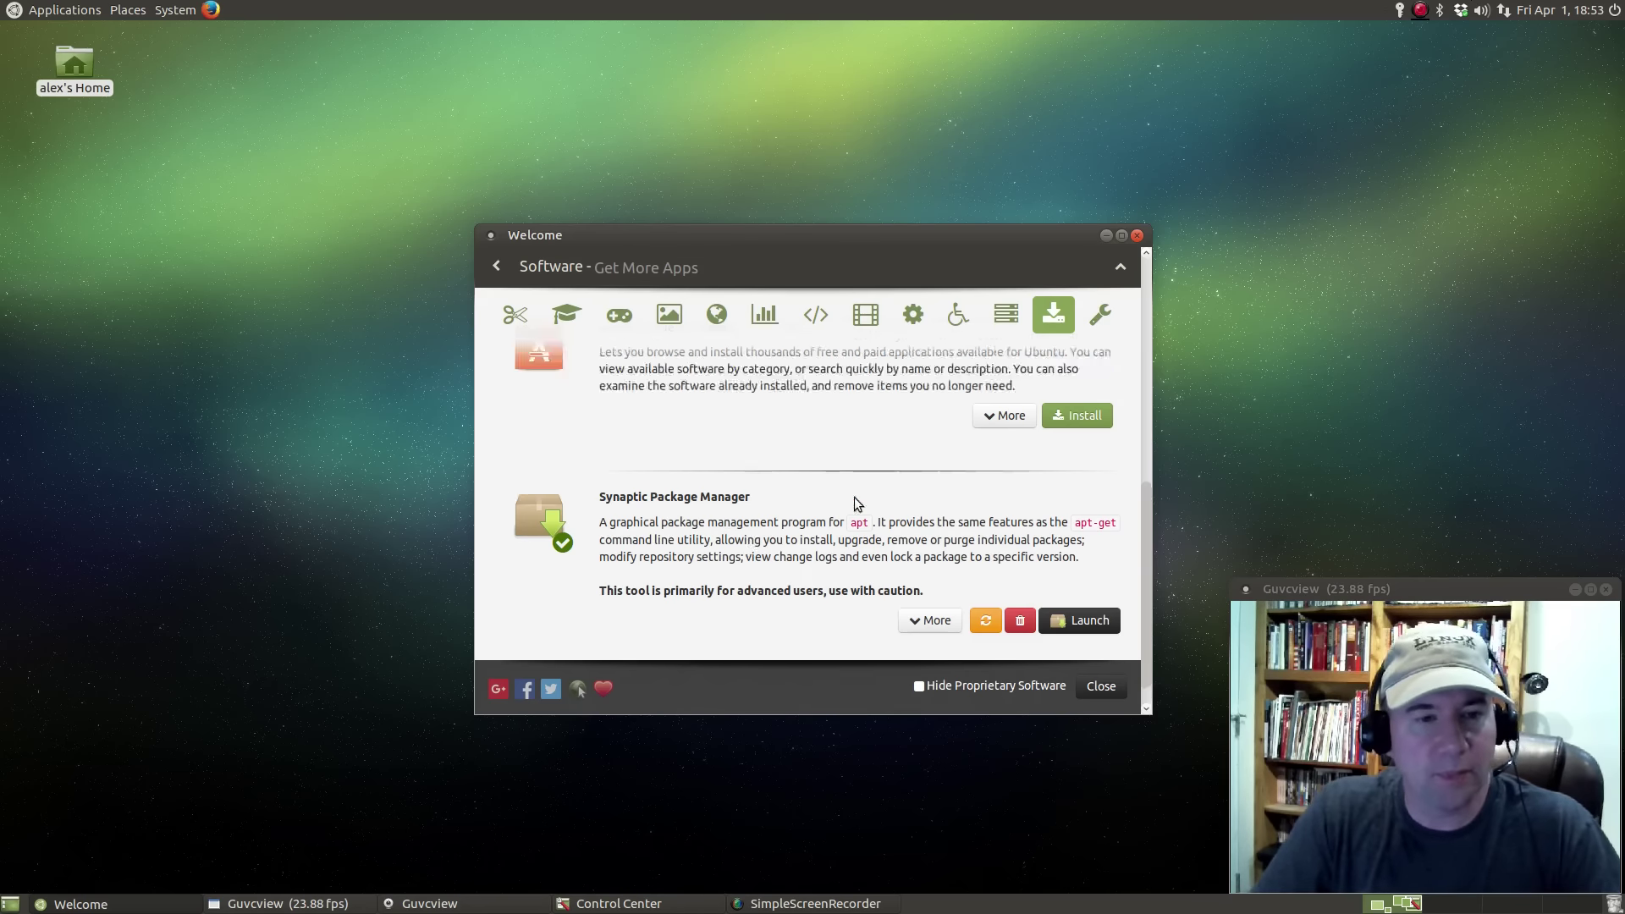
{"action": "scroll", "coordinate": [833, 425], "scroll_direction": "up", "scroll_amount": 3}
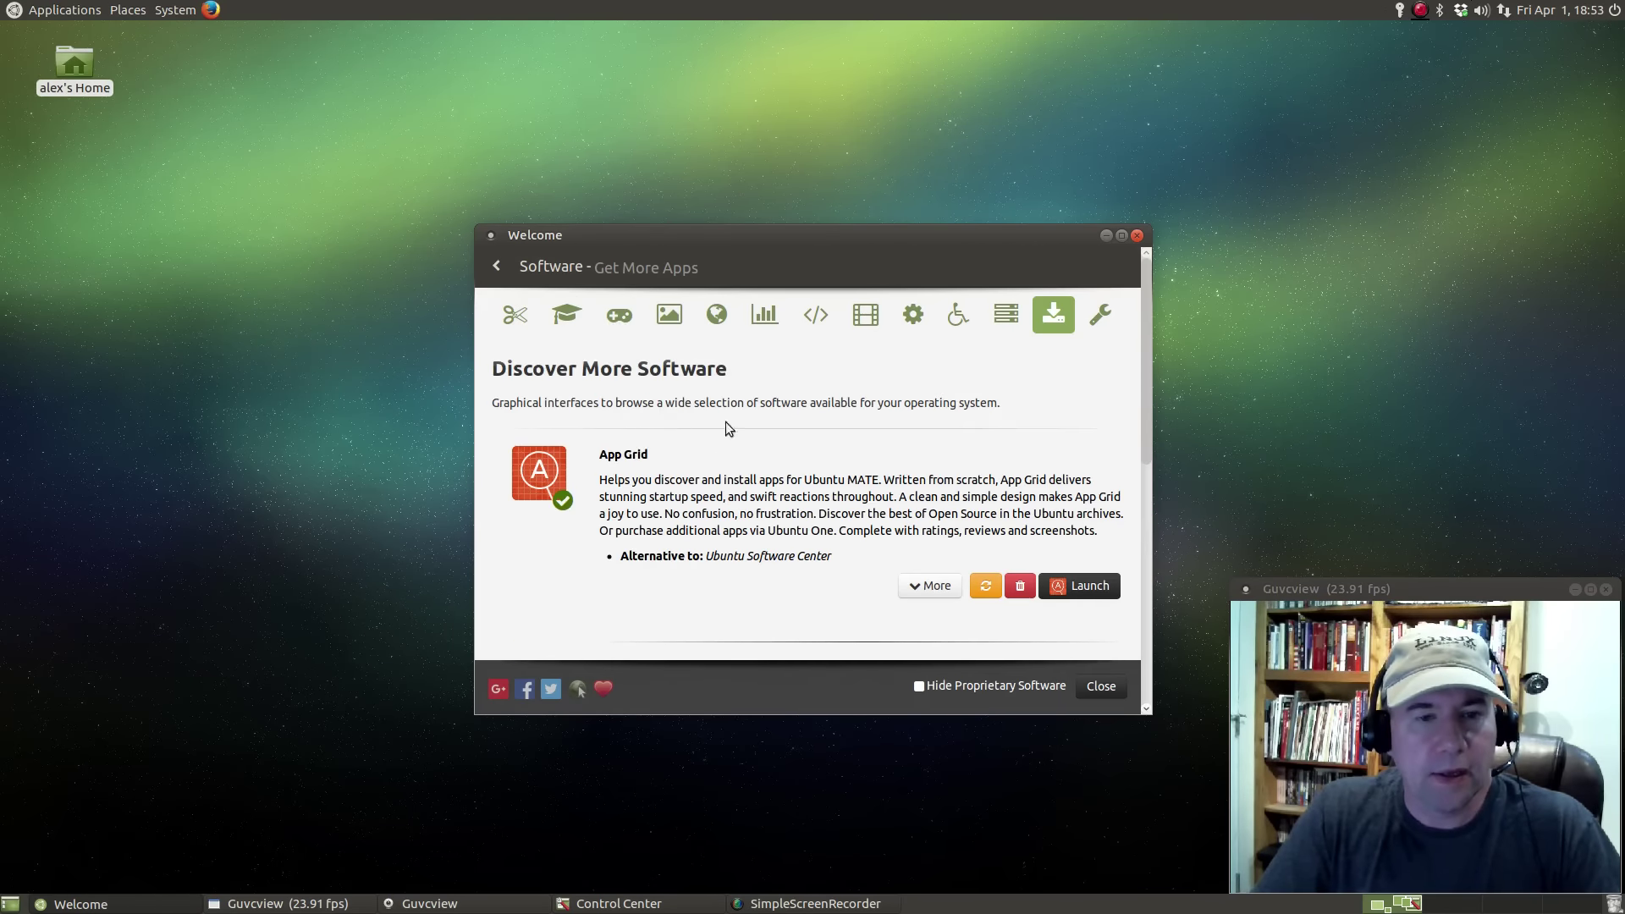
Launch App Grid, accept its license terms and maximize its window
{"action": "left_click", "coordinate": [1070, 586]}
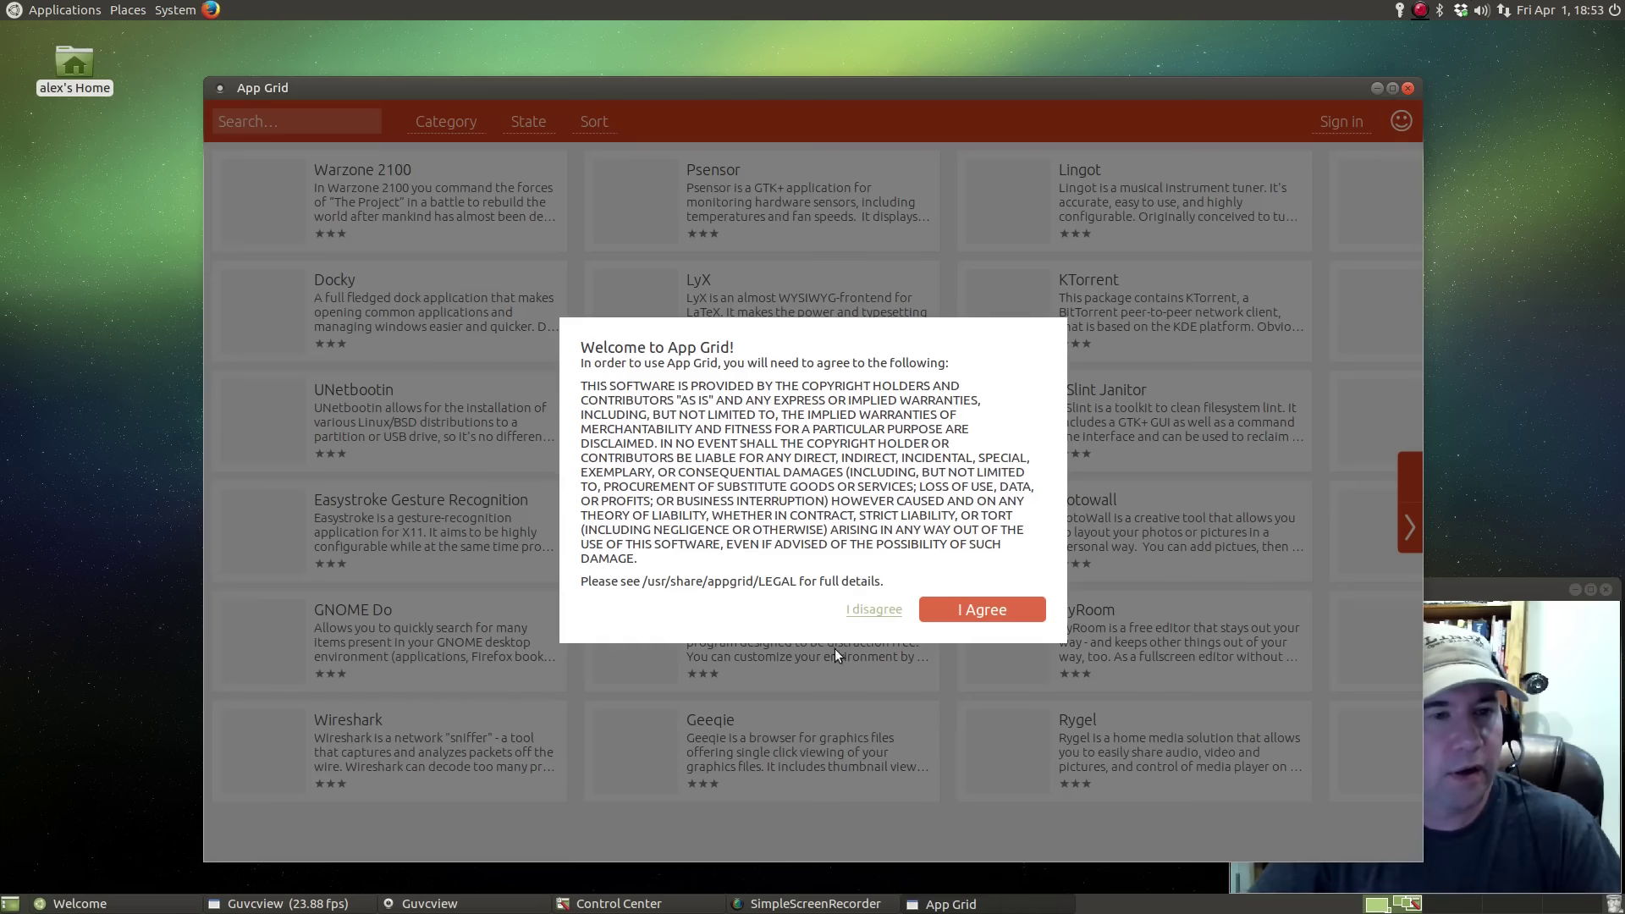
{"action": "left_click", "coordinate": [966, 607]}
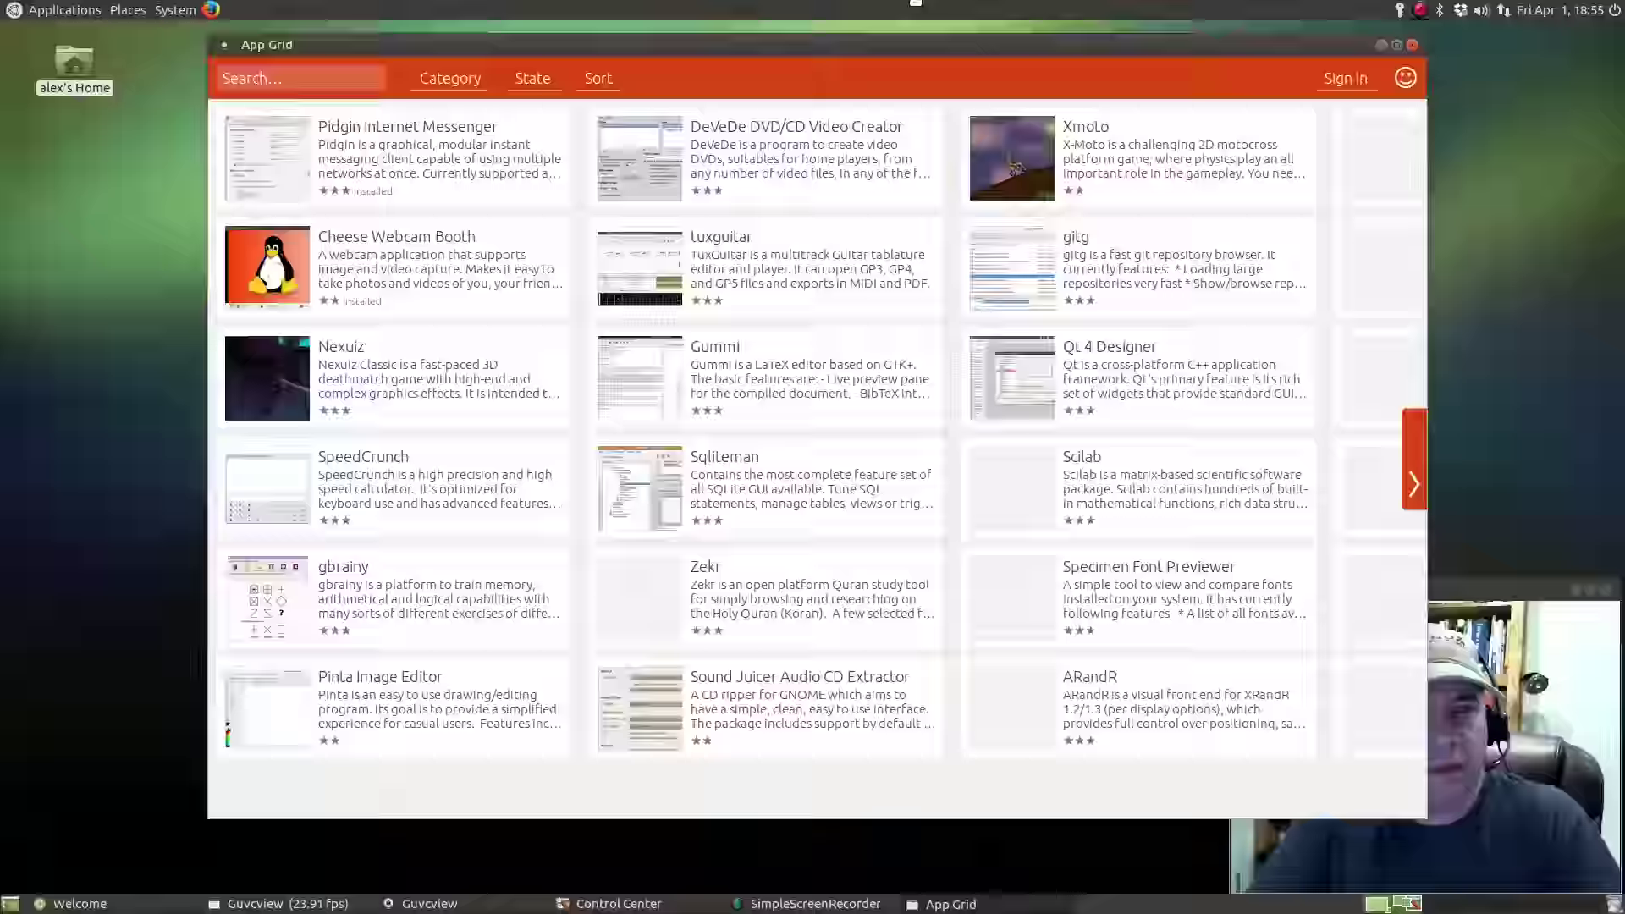
{"action": "double_click", "coordinate": [917, 86]}
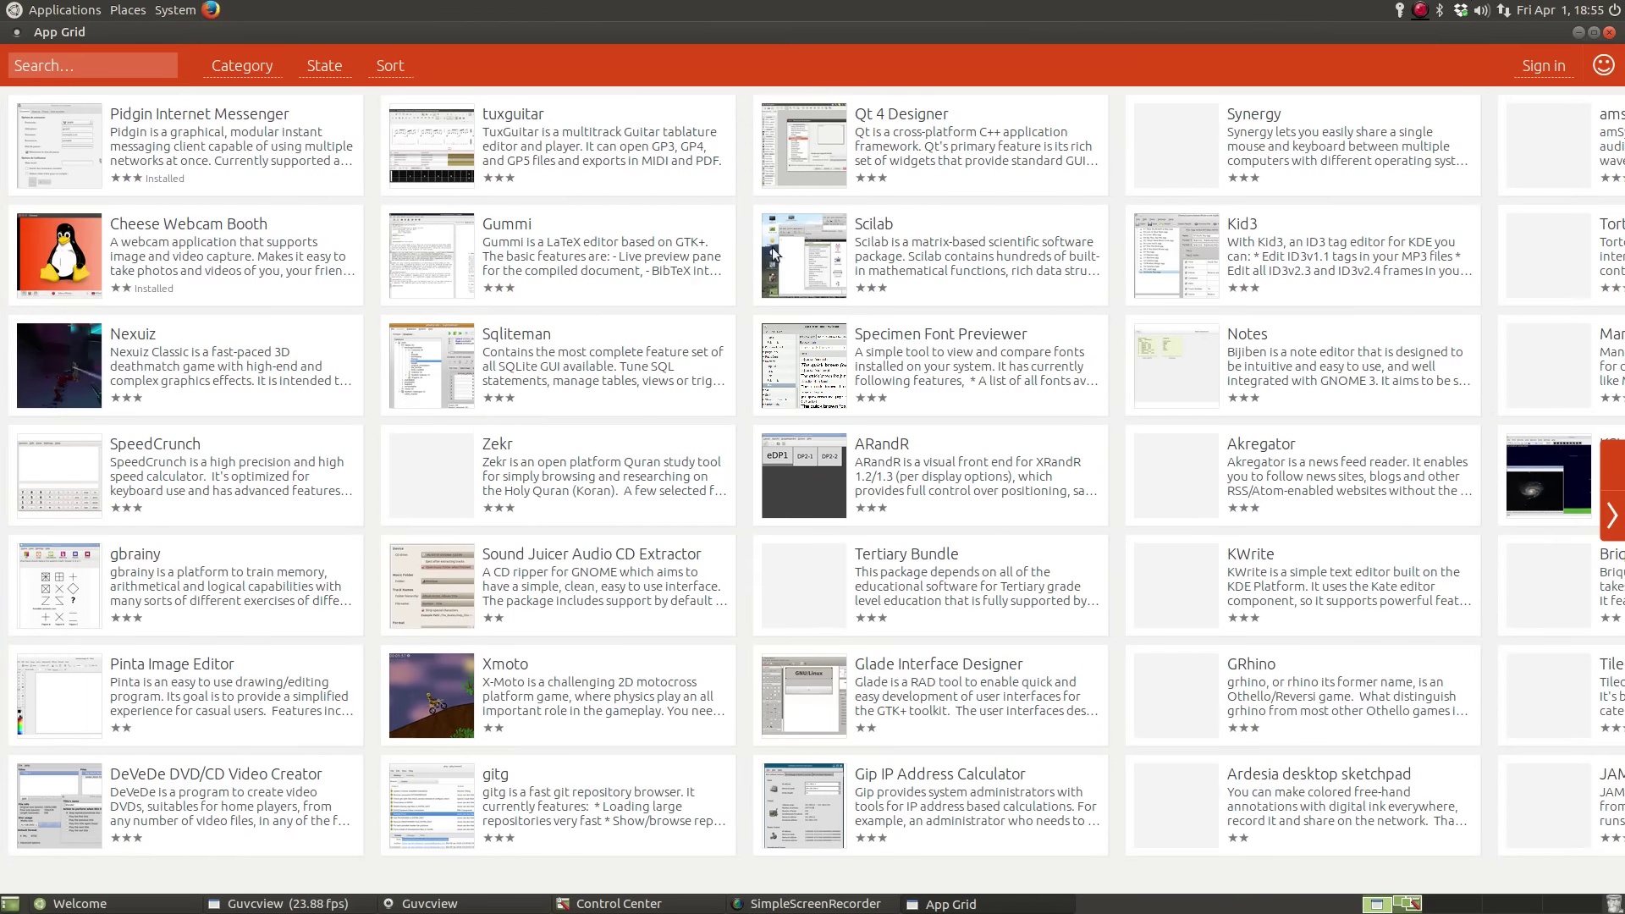
Page forward and back through the first three pages of the App Grid catalogue to examine the available applications
{"action": "left_click", "coordinate": [1612, 516]}
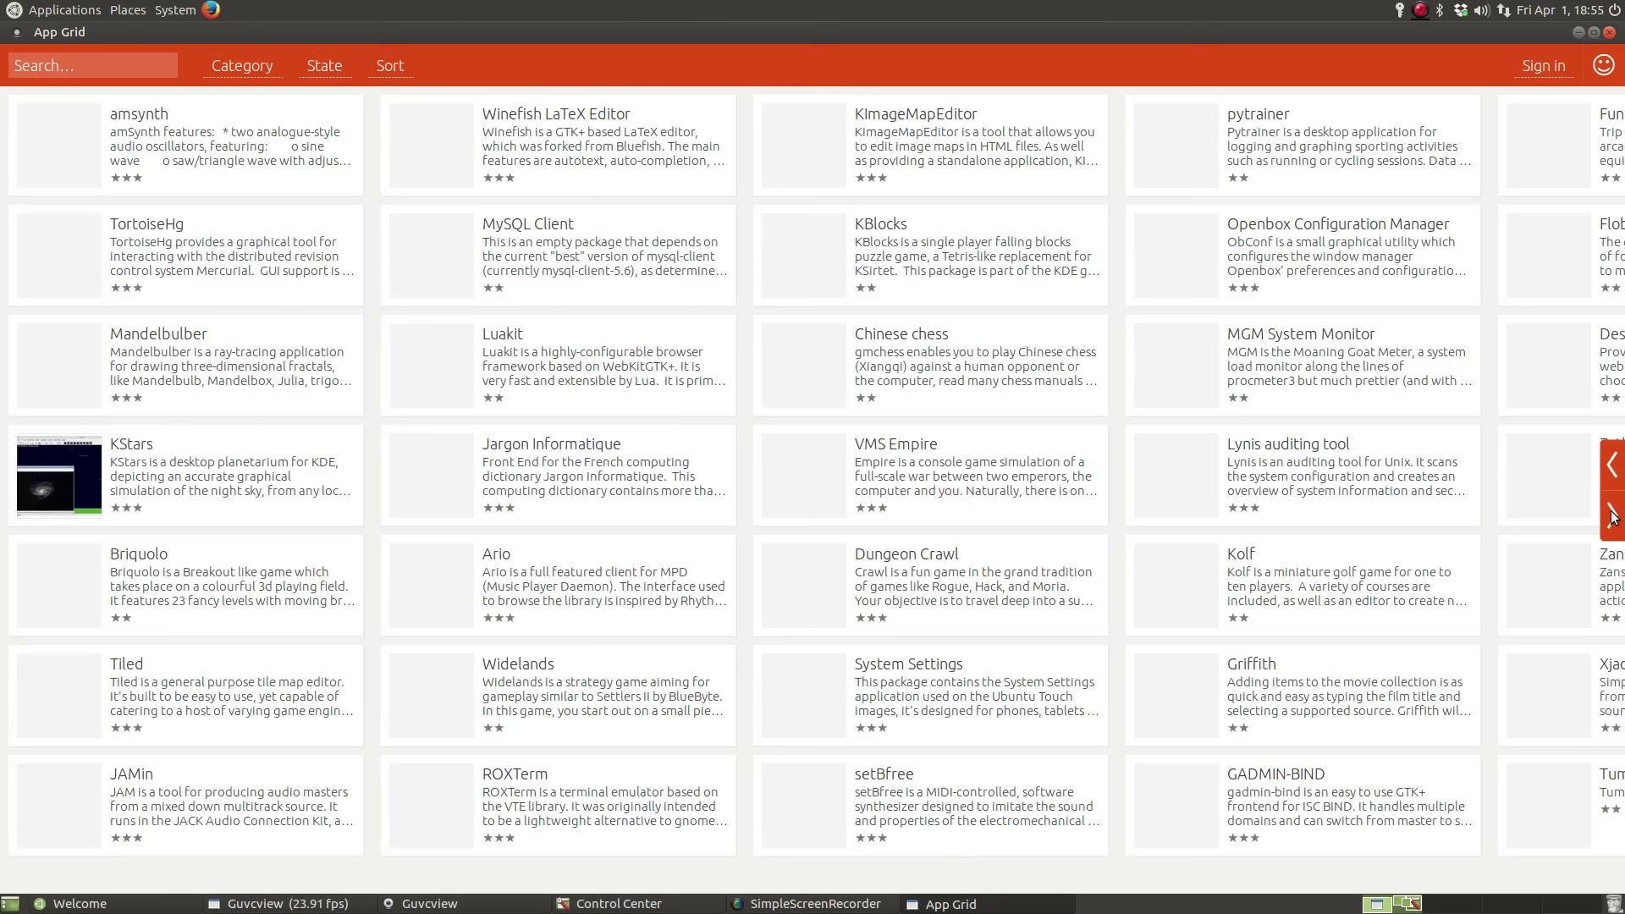
{"action": "left_click", "coordinate": [1611, 517]}
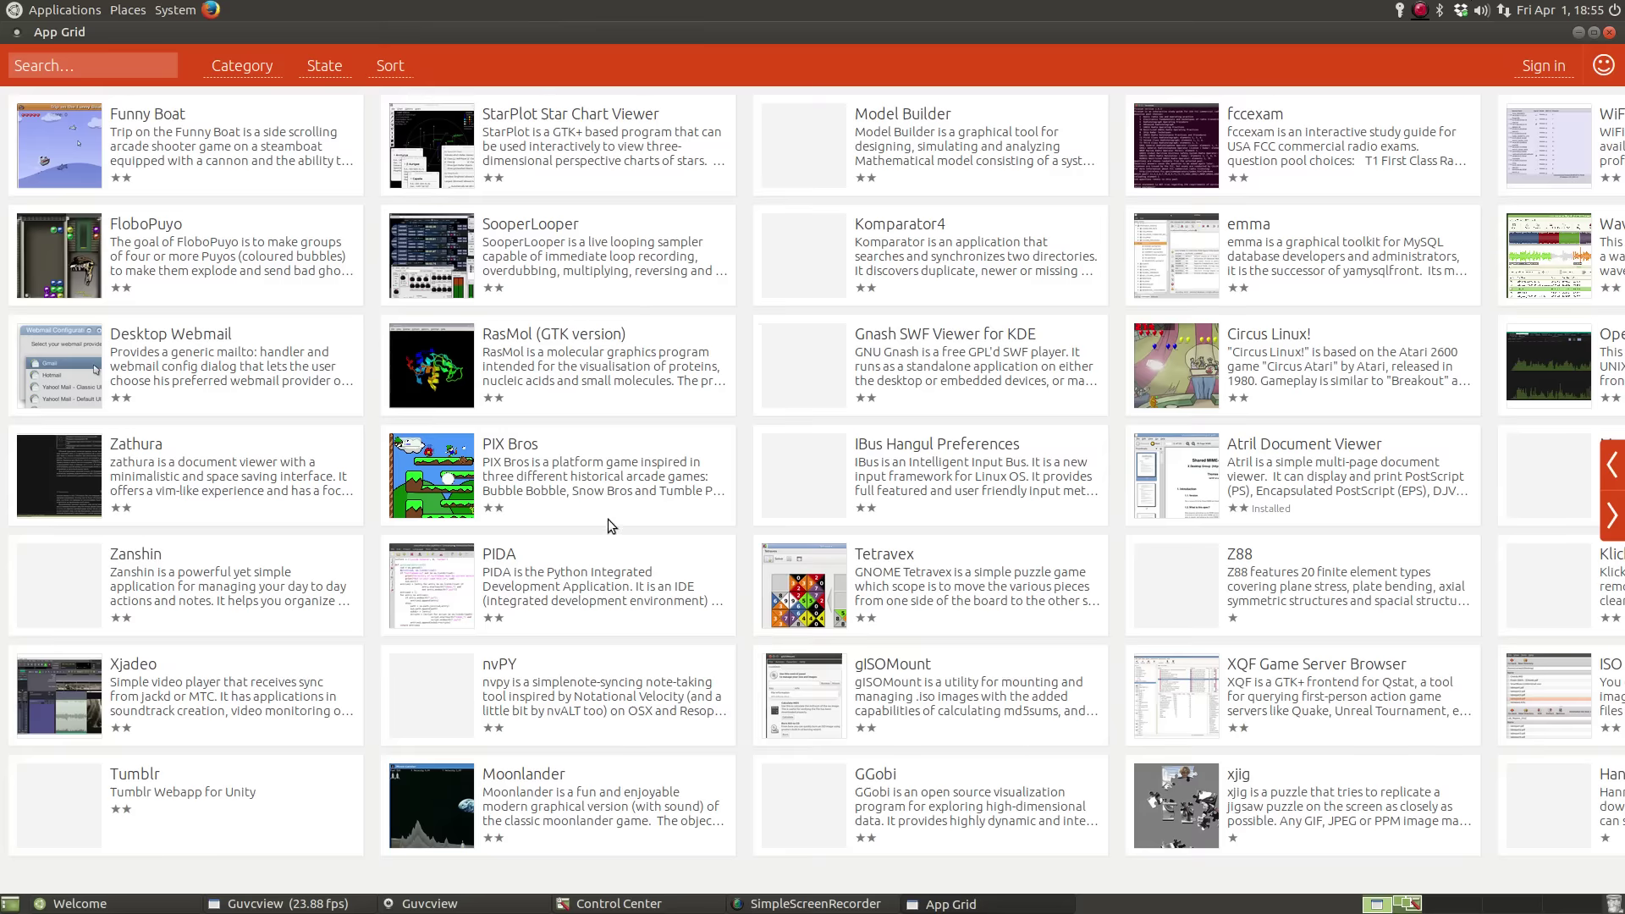
{"action": "left_click", "coordinate": [1615, 470]}
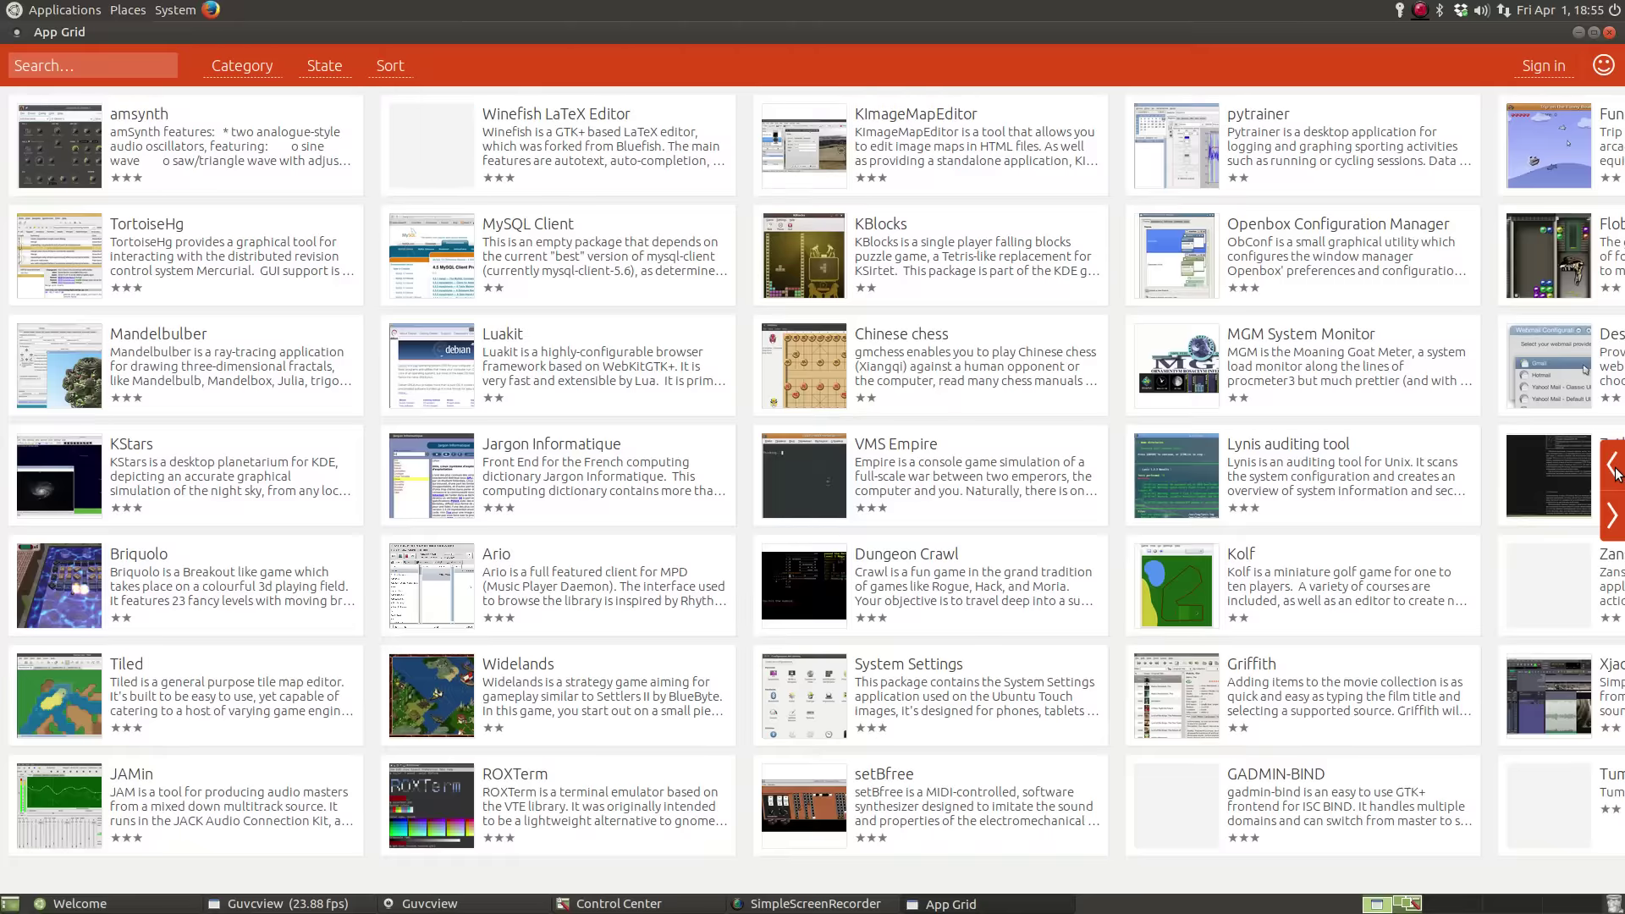
{"action": "left_click", "coordinate": [1615, 470]}
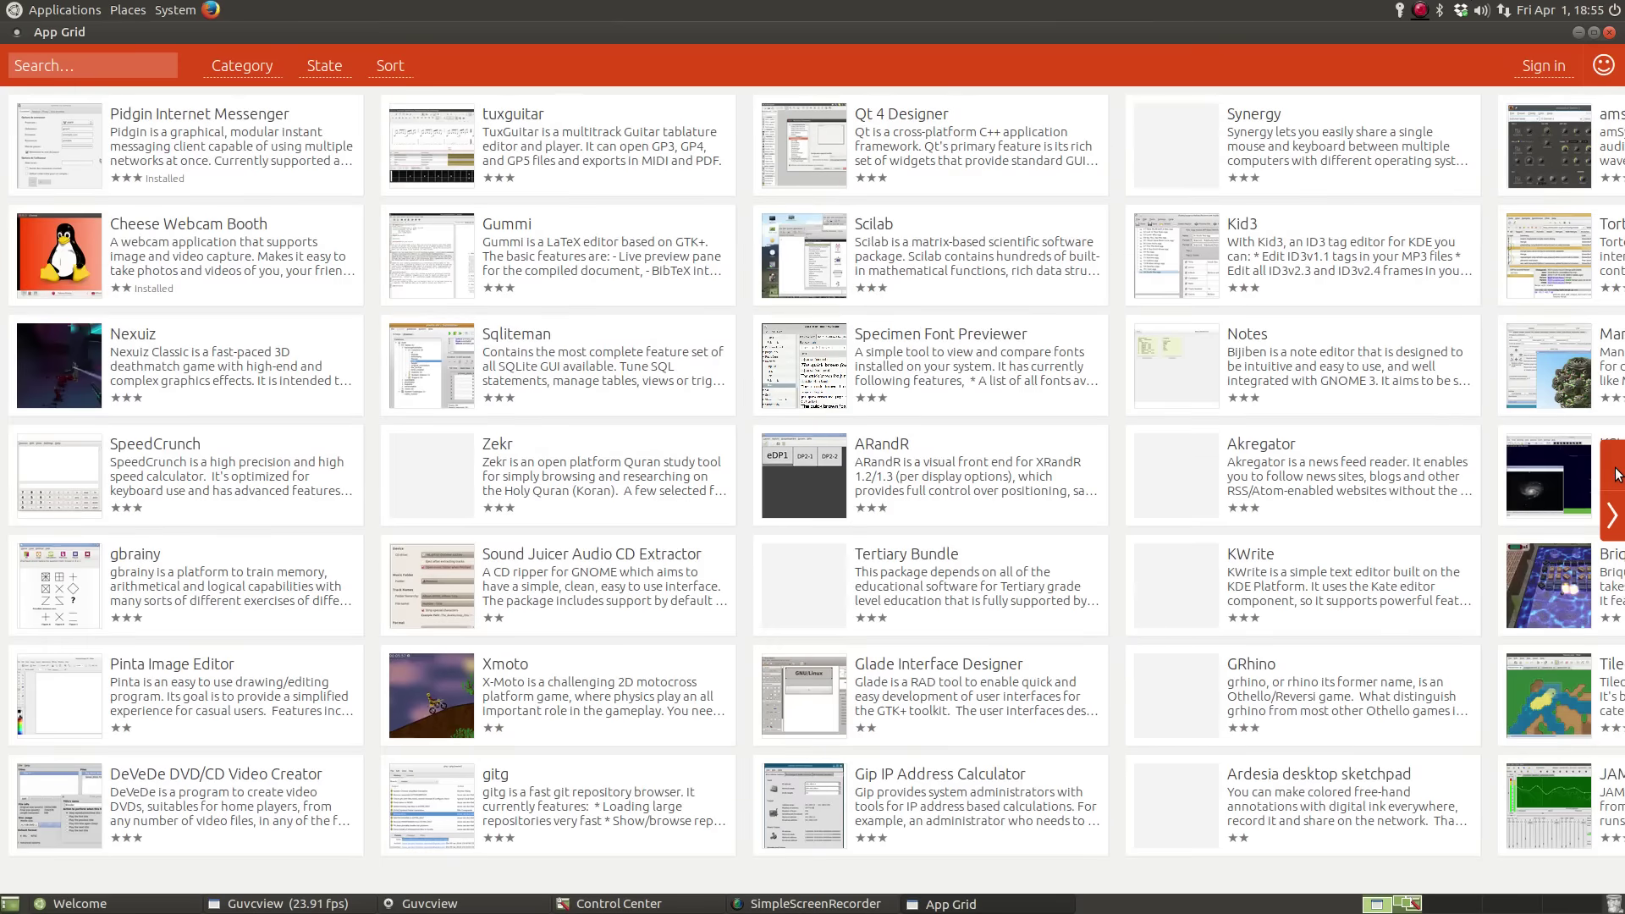
{"action": "left_click", "coordinate": [1610, 514]}
{"action": "left_click", "coordinate": [1611, 514]}
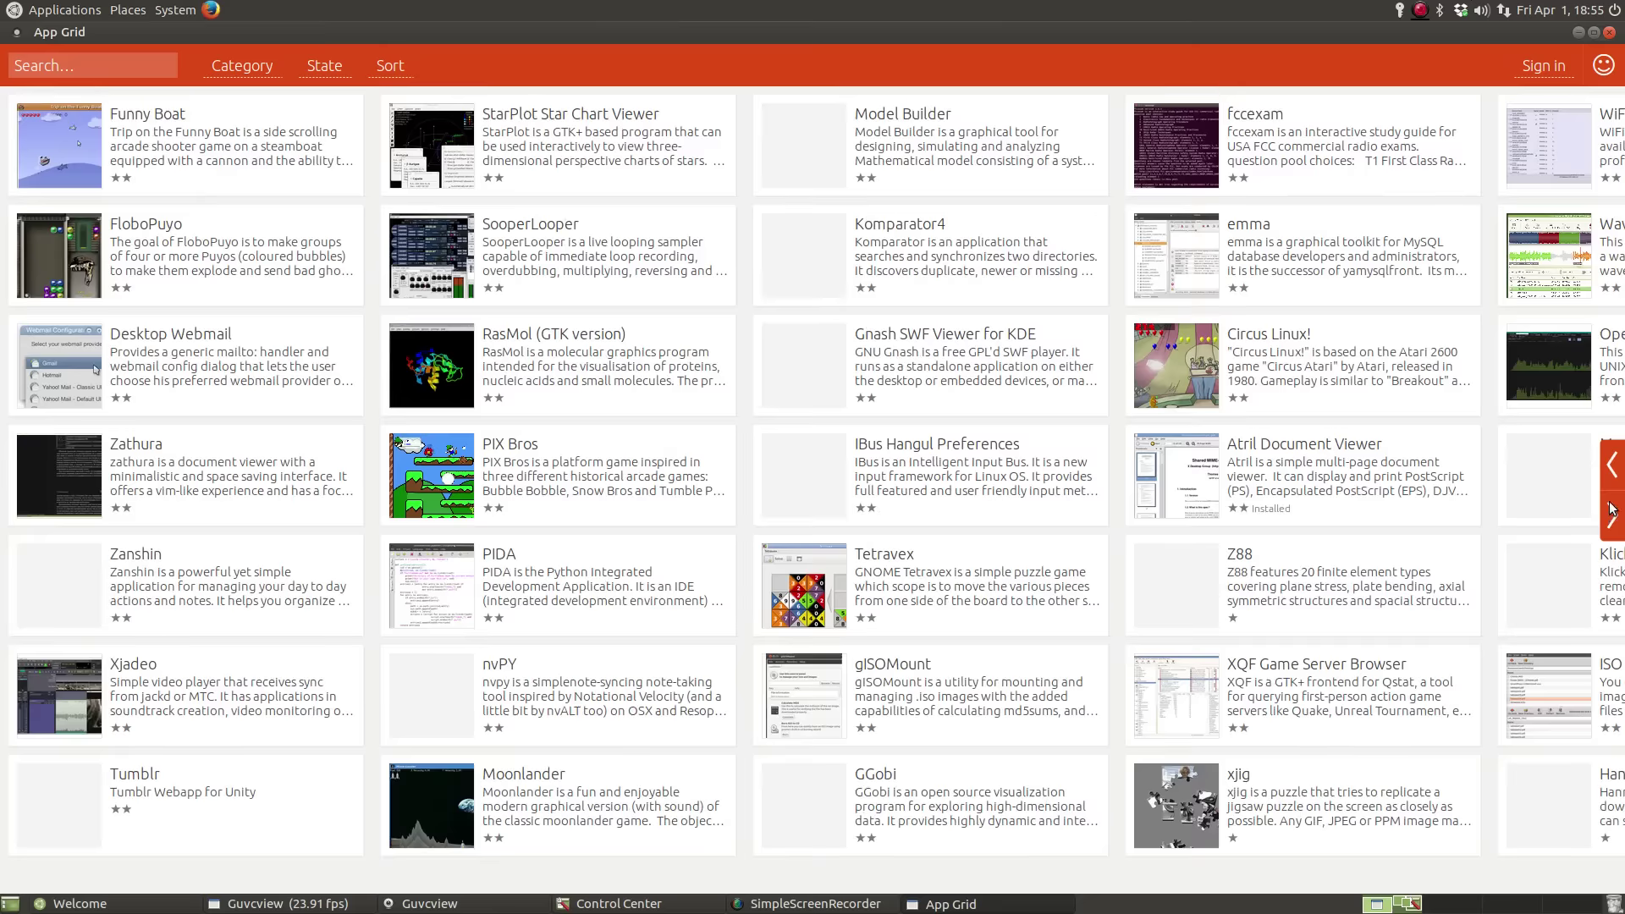
{"action": "left_click", "coordinate": [1611, 466]}
{"action": "left_click", "coordinate": [1612, 465]}
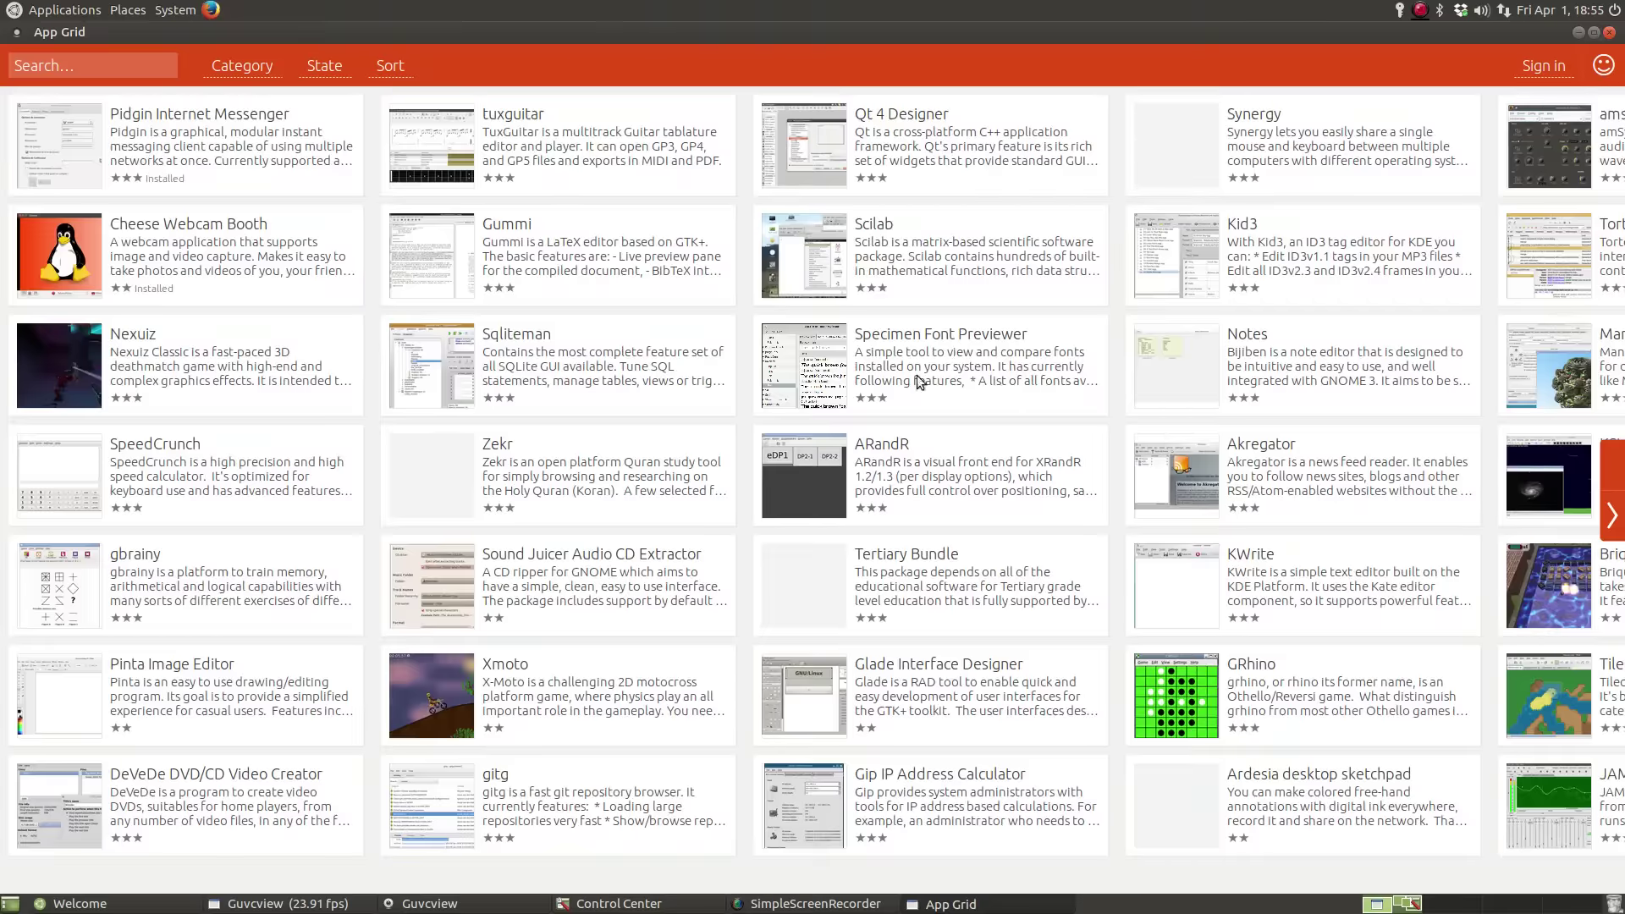
Search the App Grid catalogue for "libreoffice" and clear the search
{"action": "left_click", "coordinate": [67, 66]}
{"action": "type", "text": "libreoffice"}
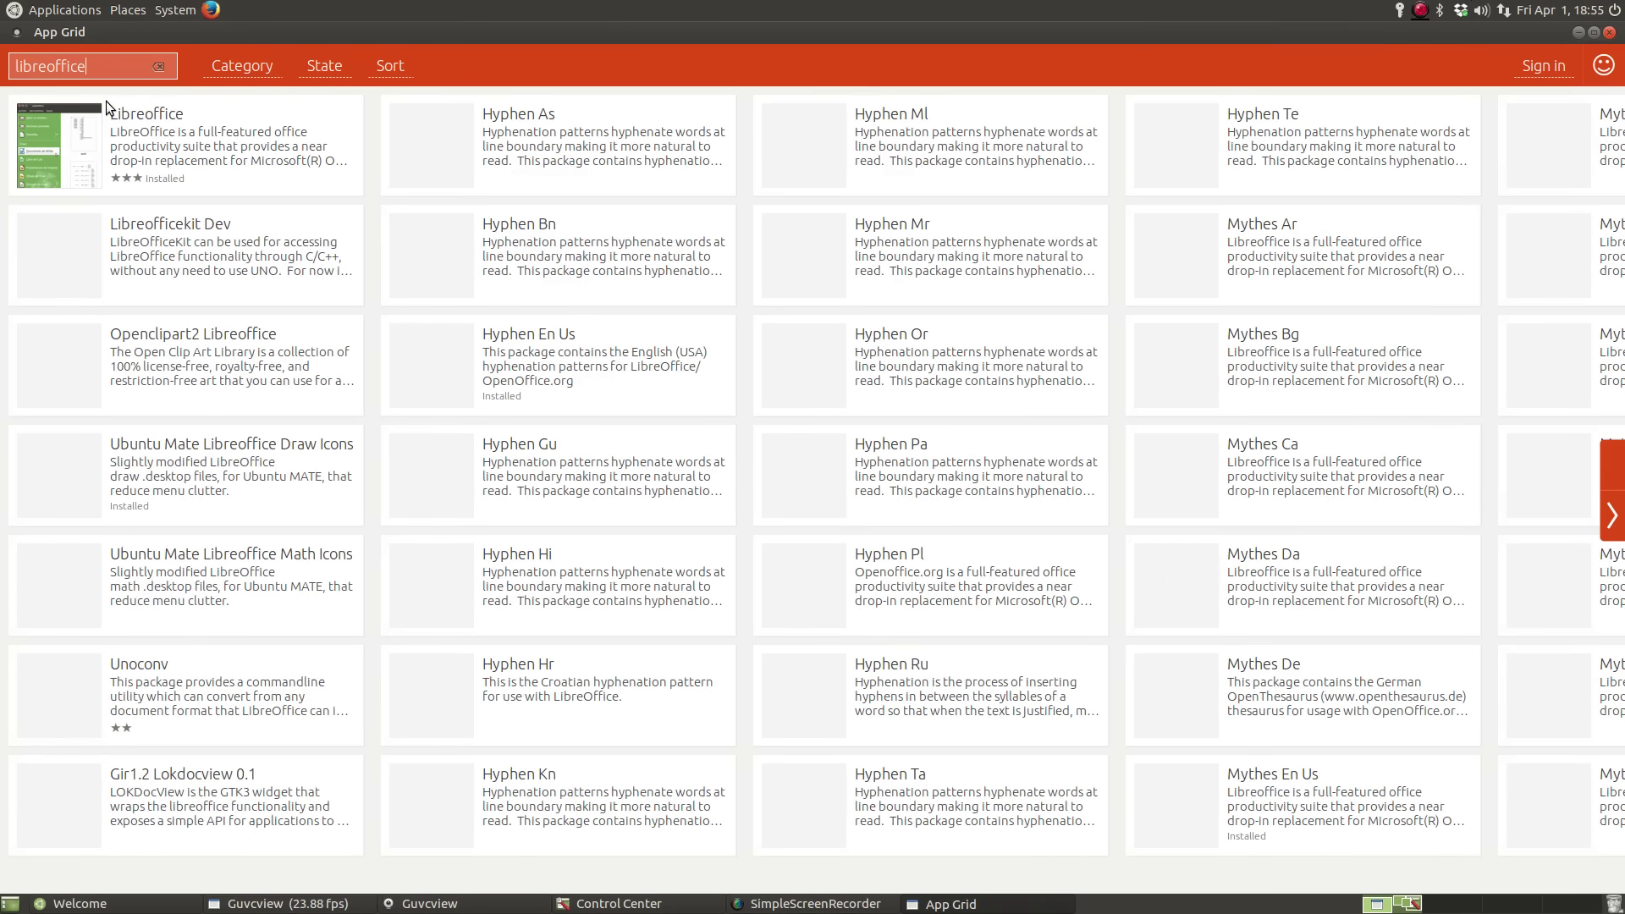
{"action": "left_click", "coordinate": [158, 69]}
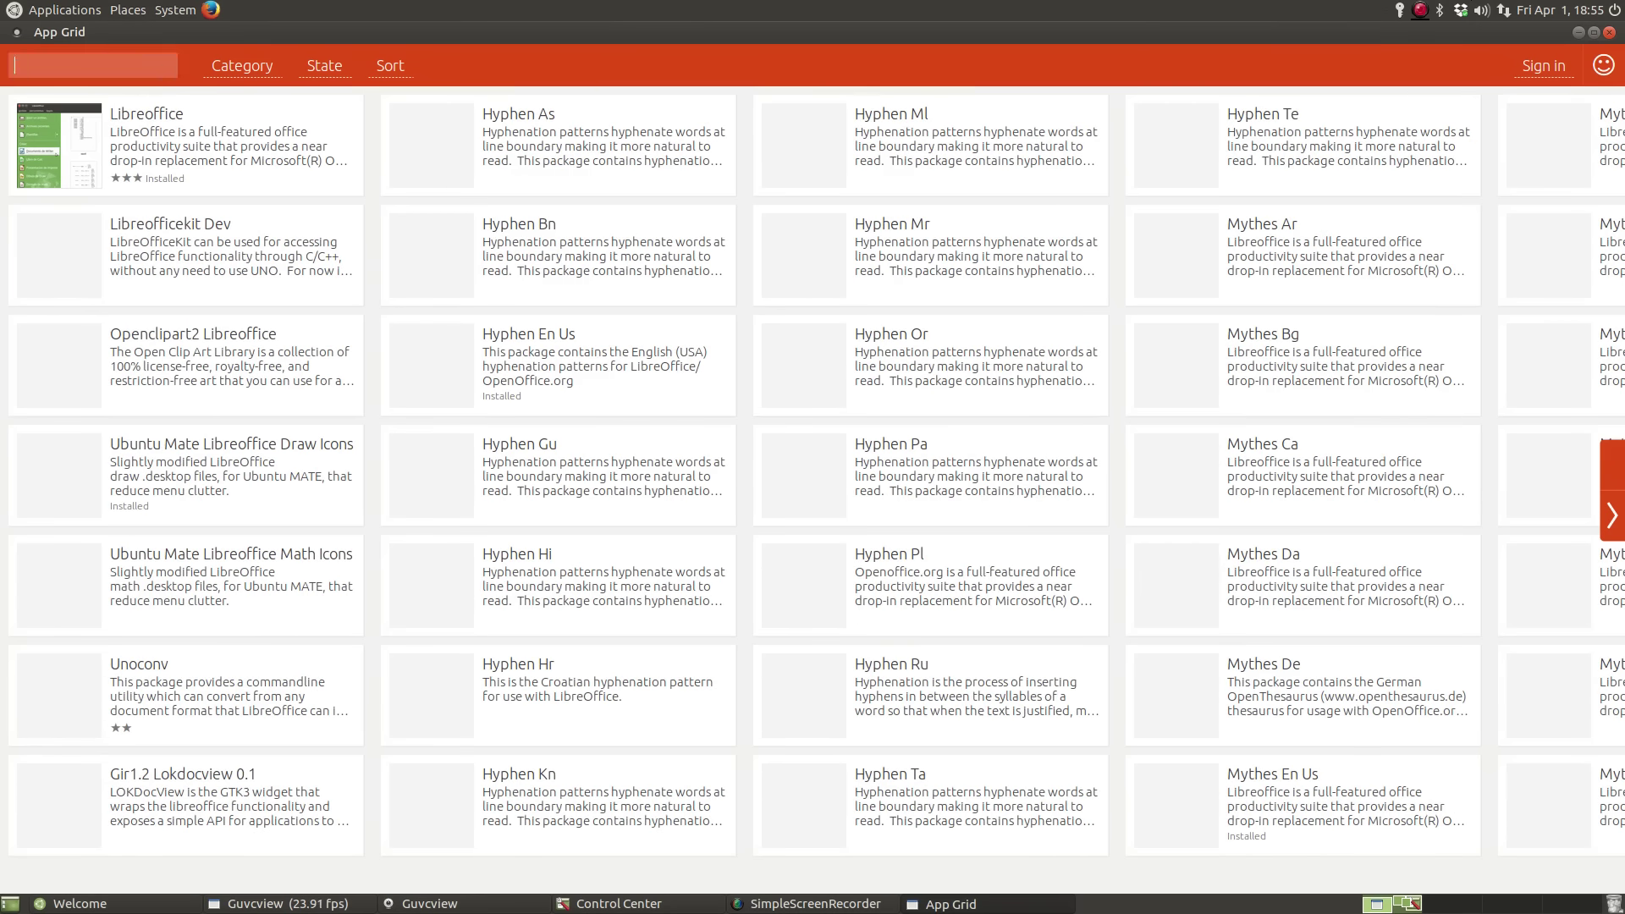
Filter the App Grid catalogue to the Games category
{"action": "left_click", "coordinate": [236, 72]}
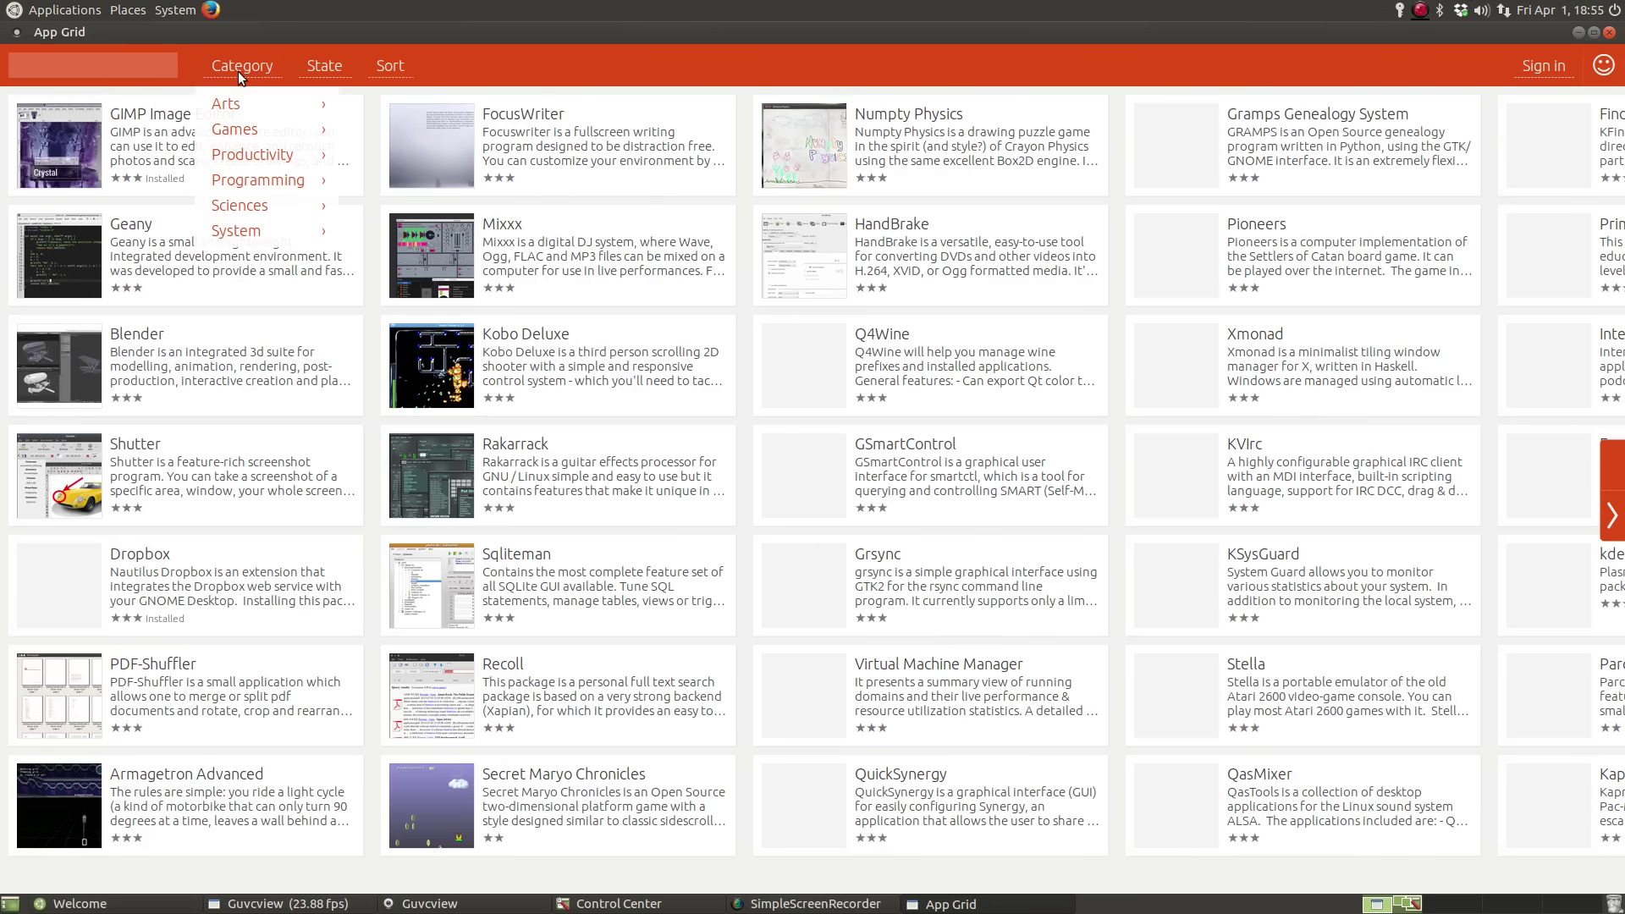
{"action": "left_click", "coordinate": [228, 132]}
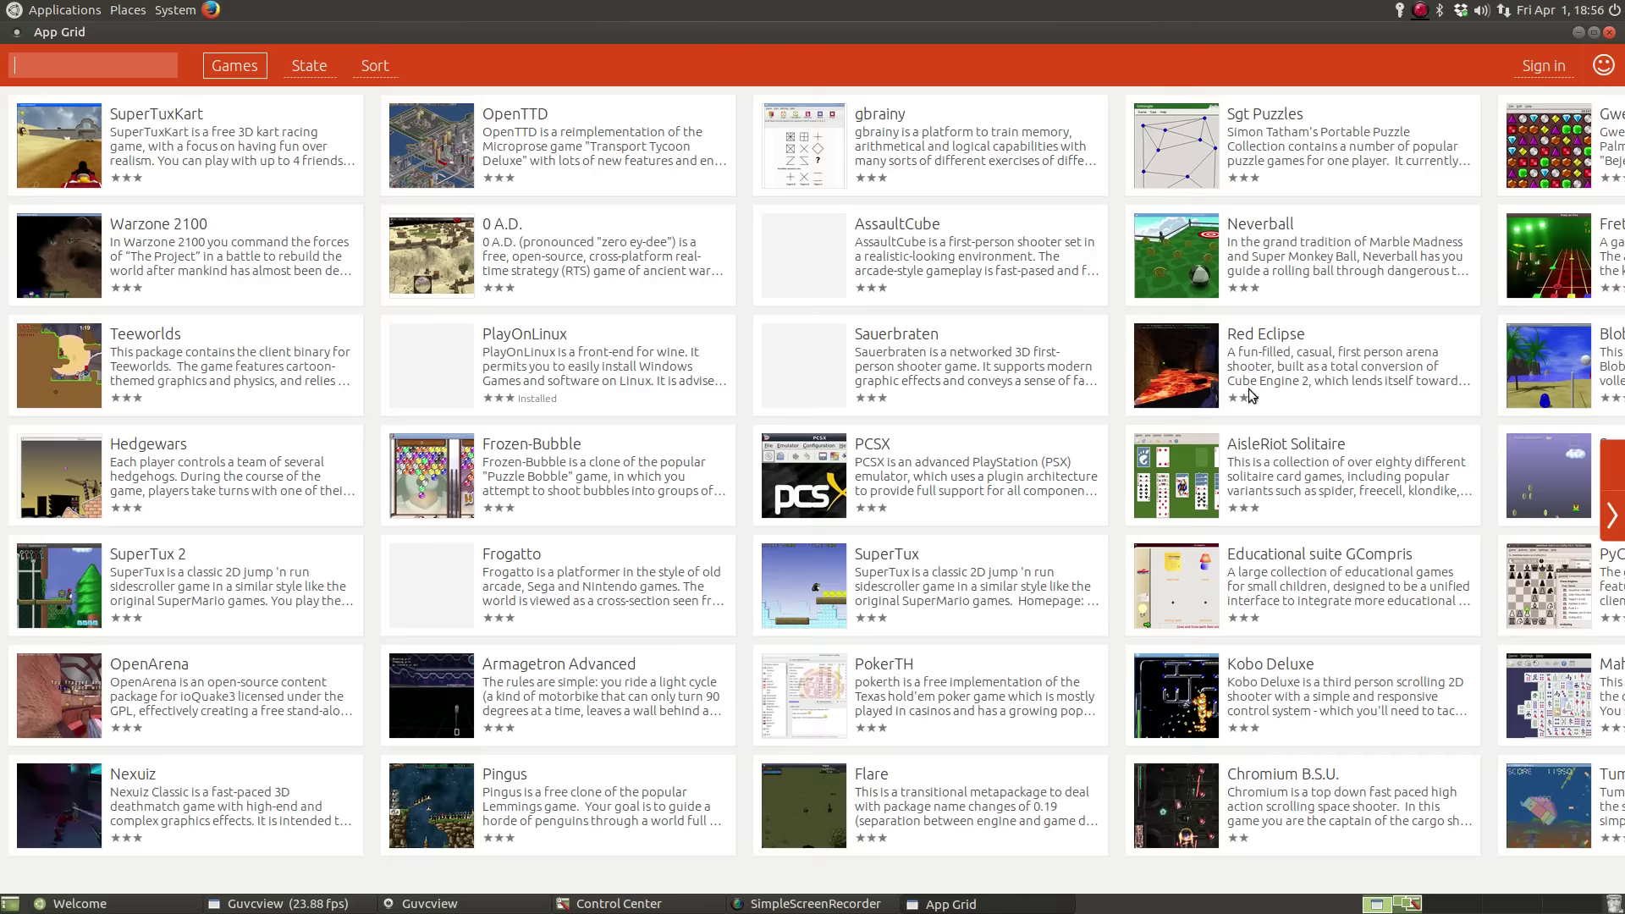
Examine the details and reviews page for Red Eclipse in the Games category and close App Grid
{"action": "left_click", "coordinate": [1262, 345]}
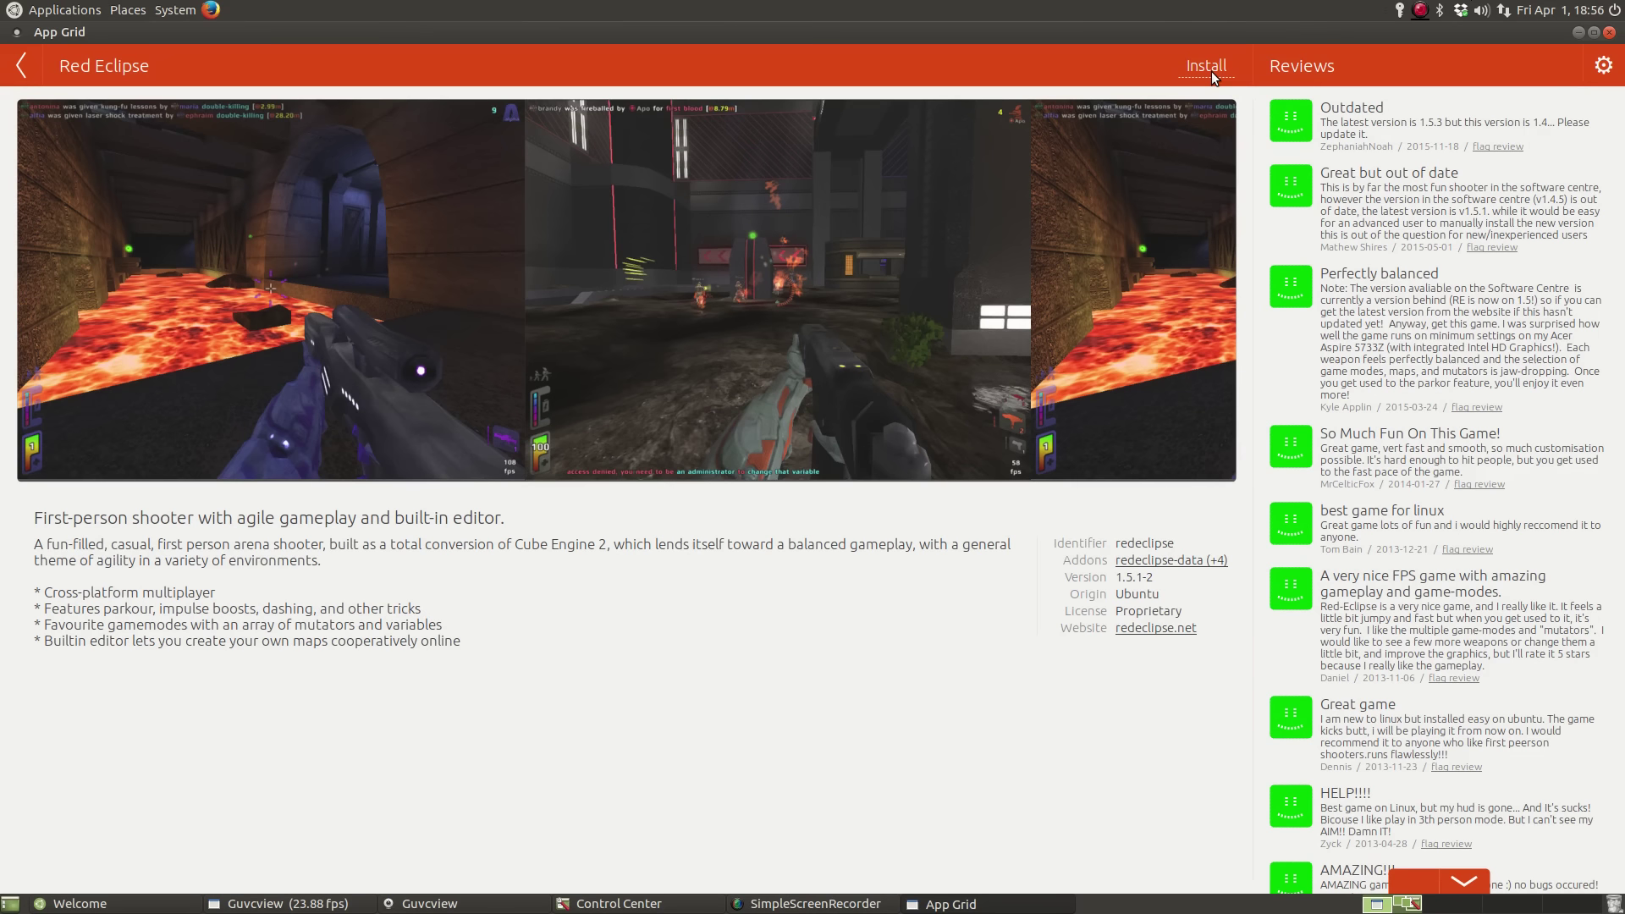
{"action": "left_click", "coordinate": [1609, 33]}
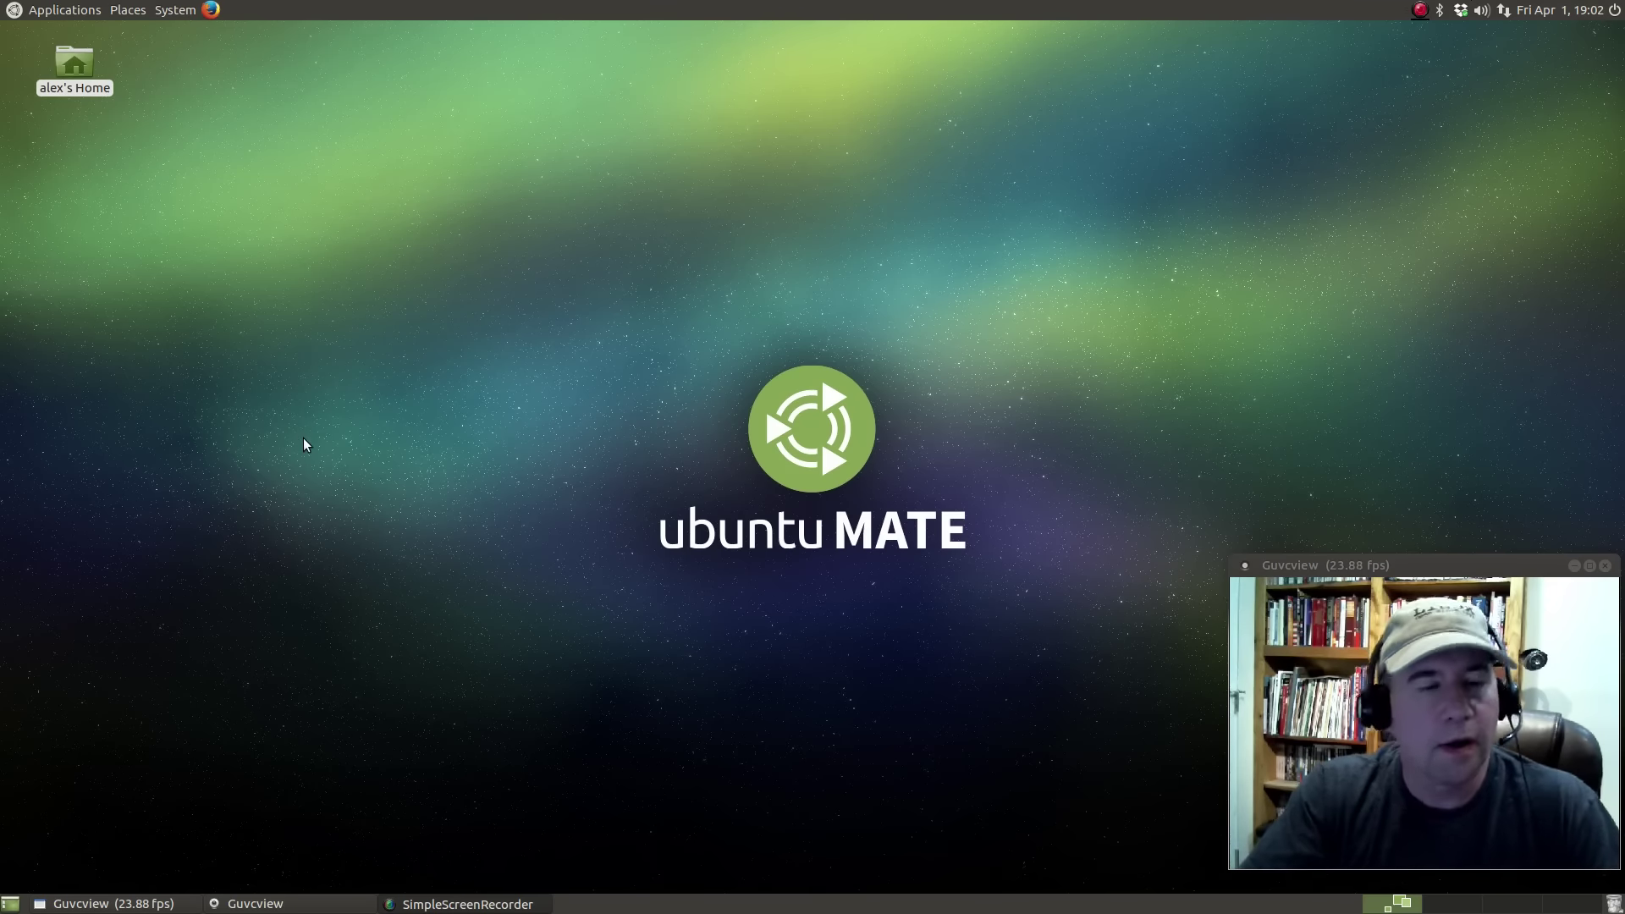
Open MATE Tweak from the Look and Feel preferences and turn off Show Desktop Icons
{"action": "left_click", "coordinate": [175, 12]}
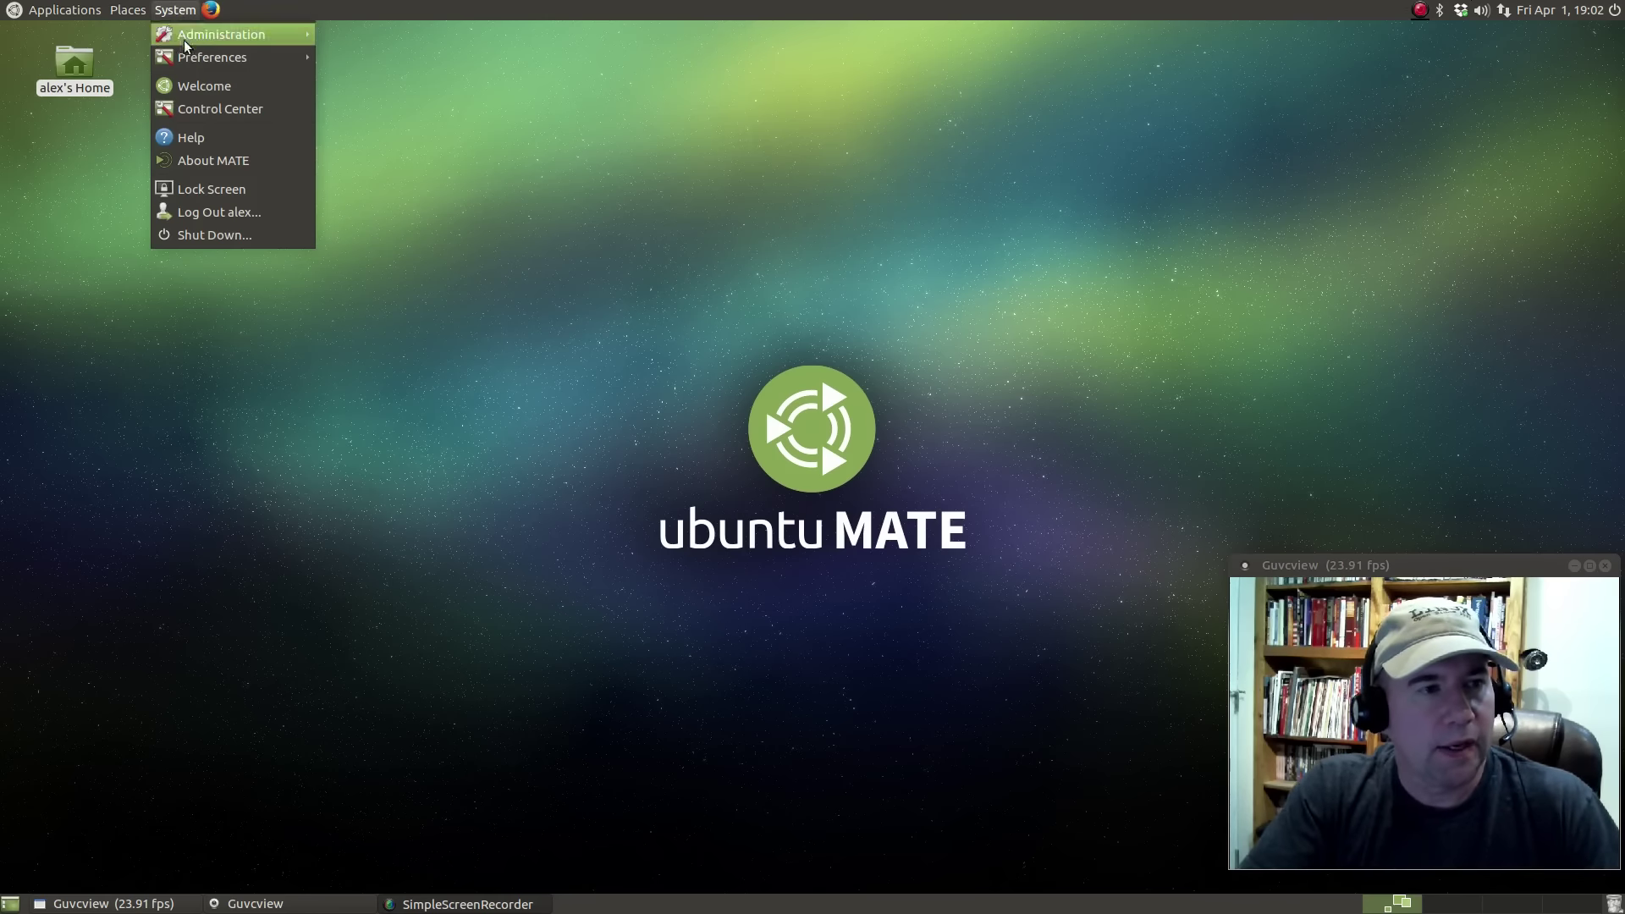
{"action": "mouse_move", "coordinate": [267, 57]}
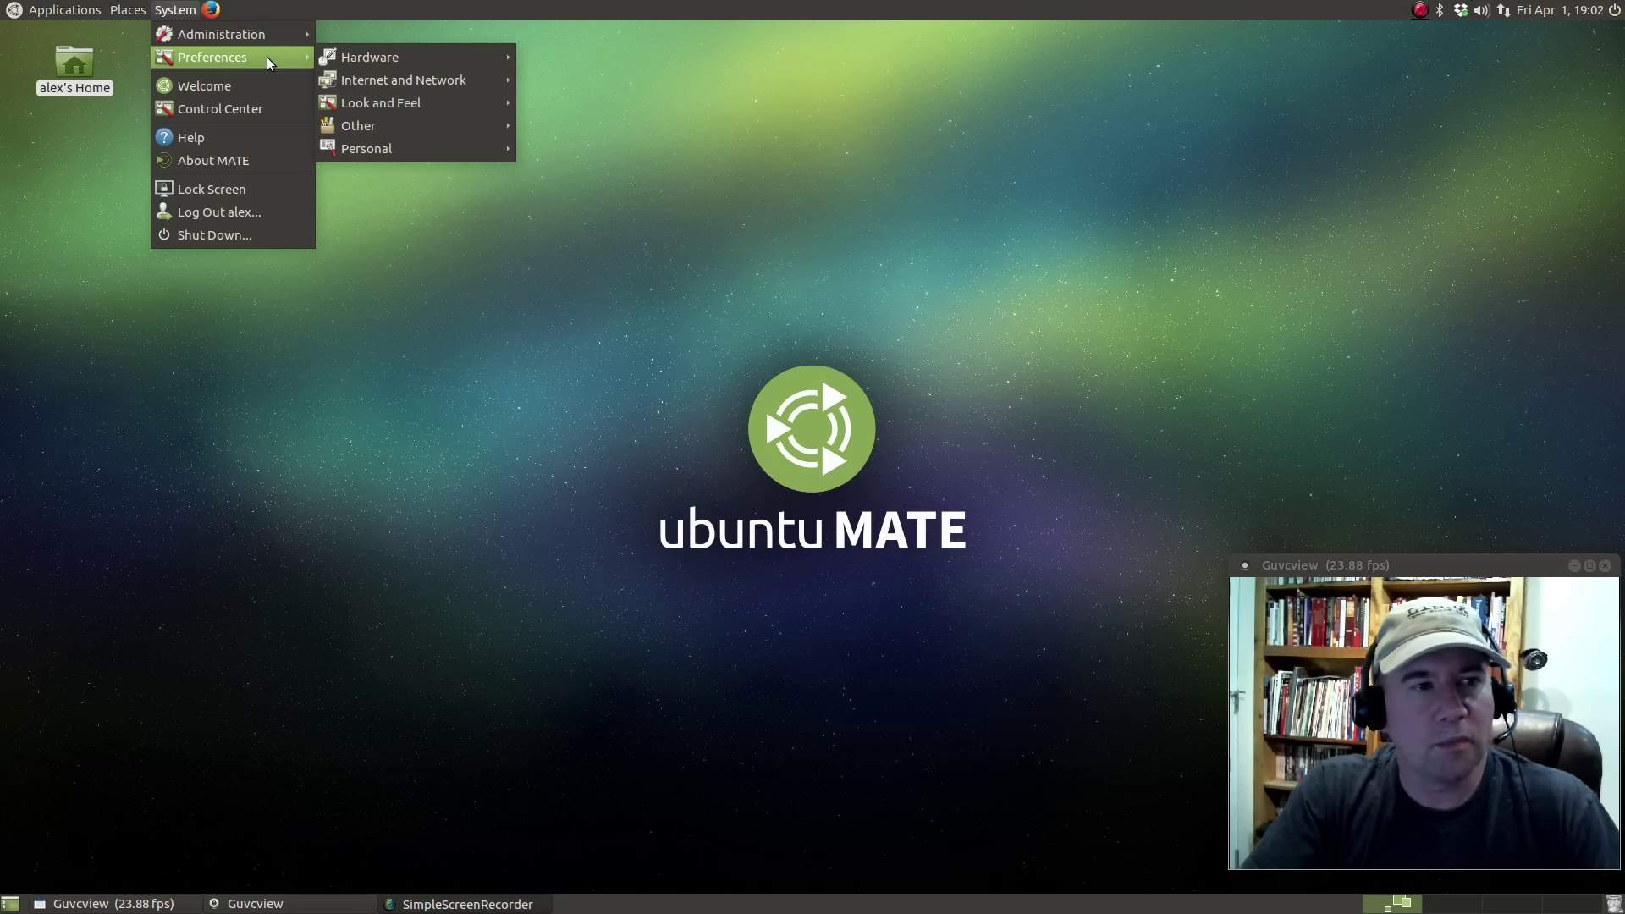
{"action": "mouse_move", "coordinate": [347, 58]}
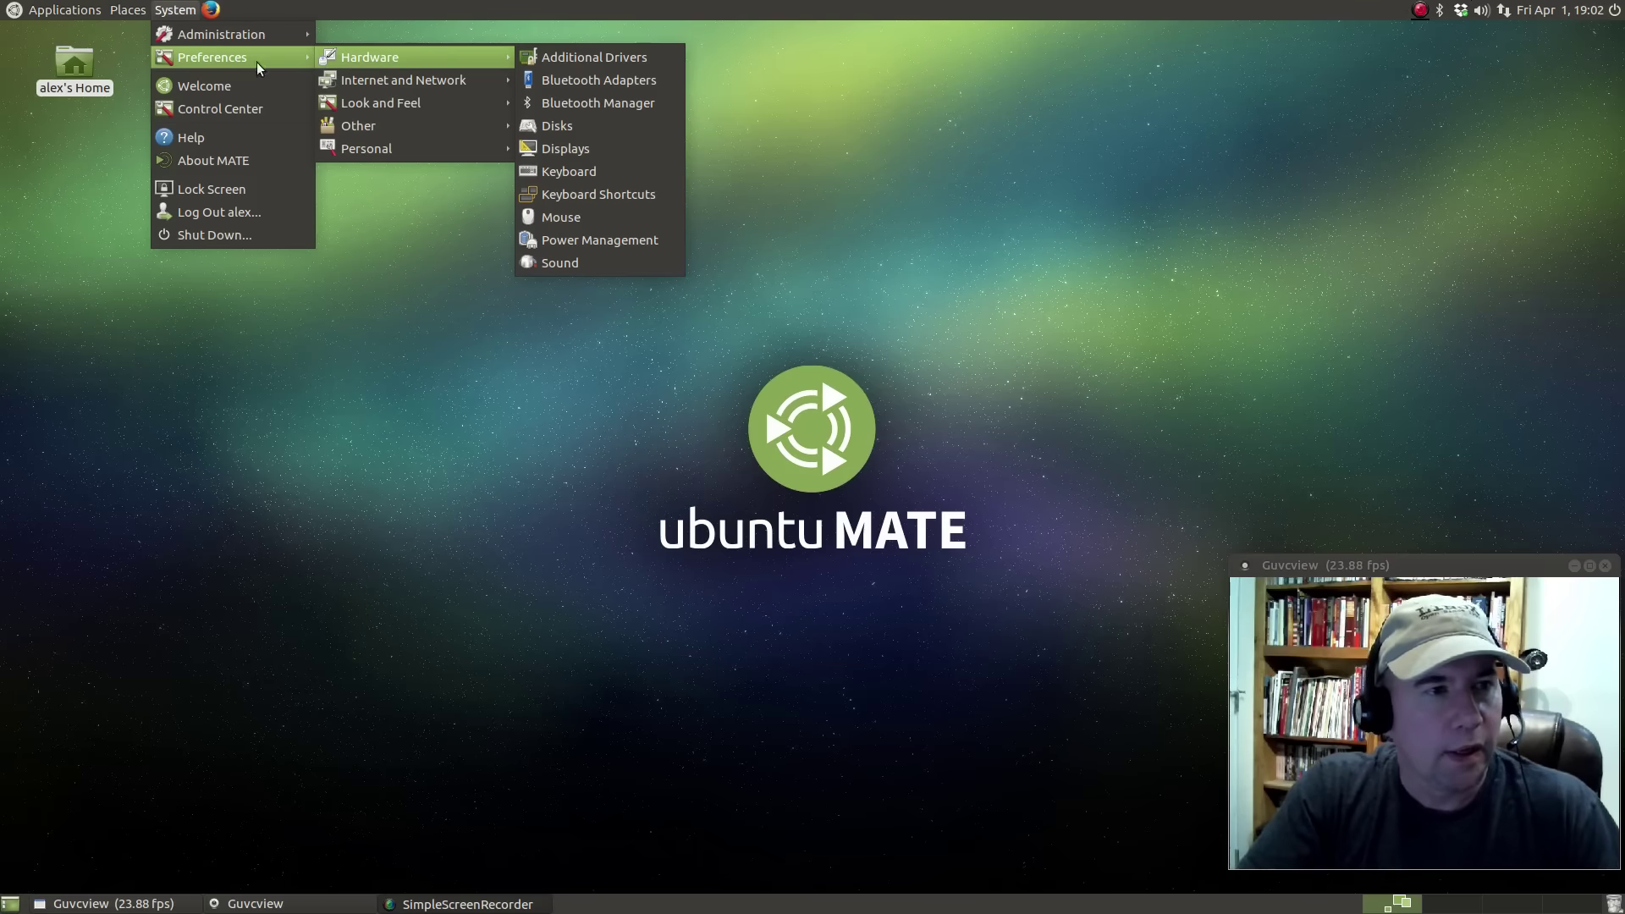
{"action": "mouse_move", "coordinate": [389, 135]}
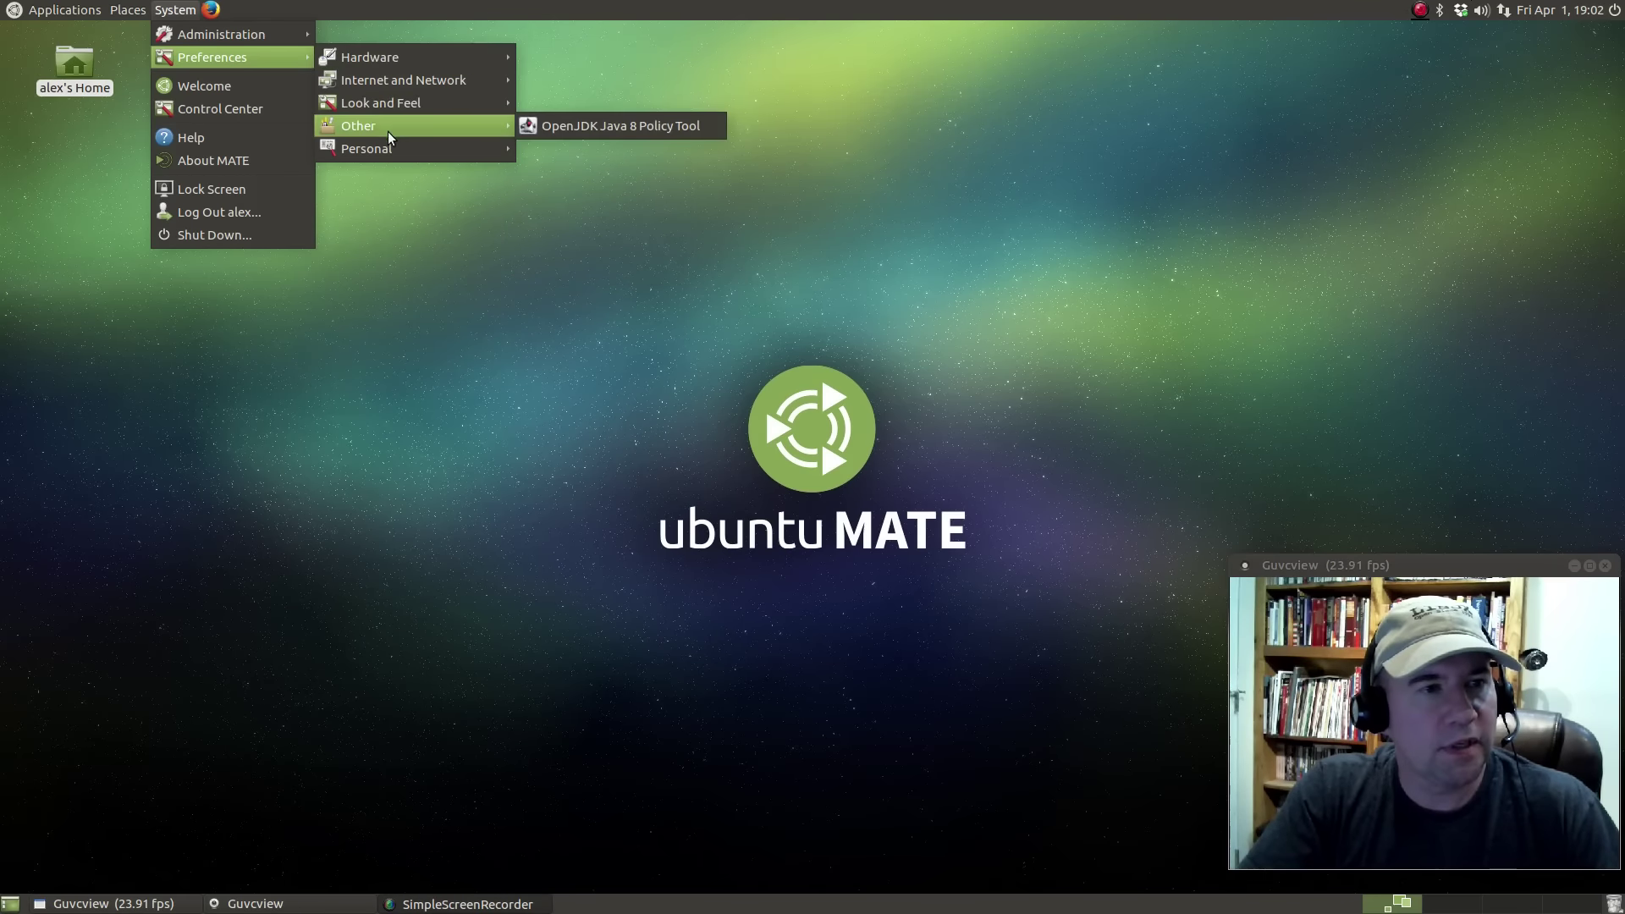
{"action": "mouse_move", "coordinate": [388, 105]}
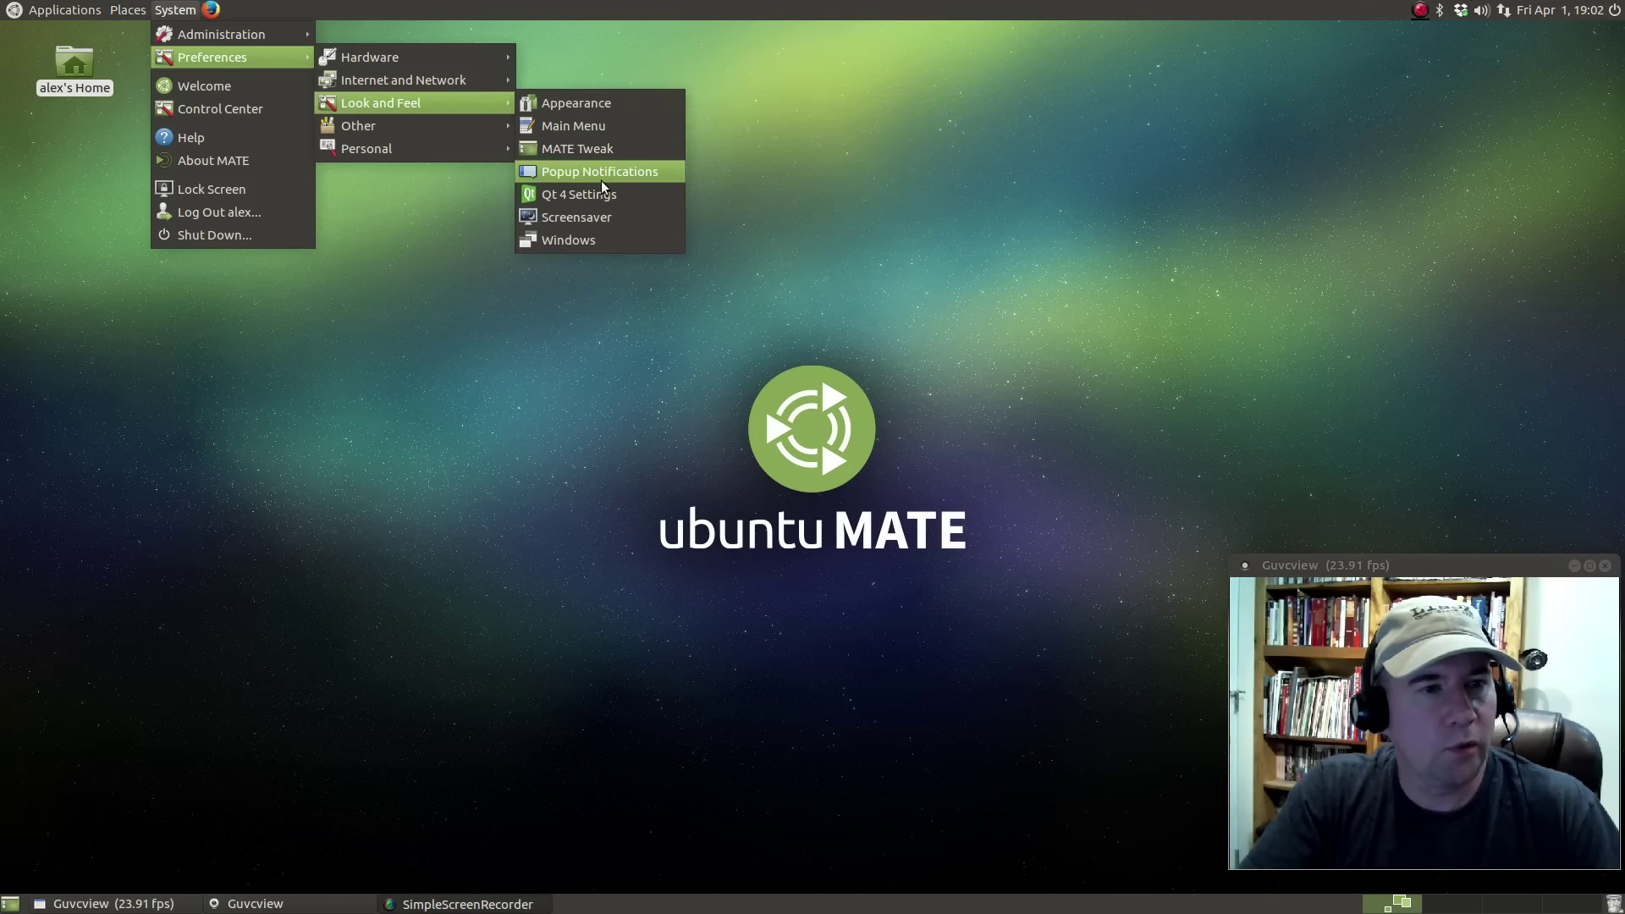
{"action": "left_click", "coordinate": [594, 151]}
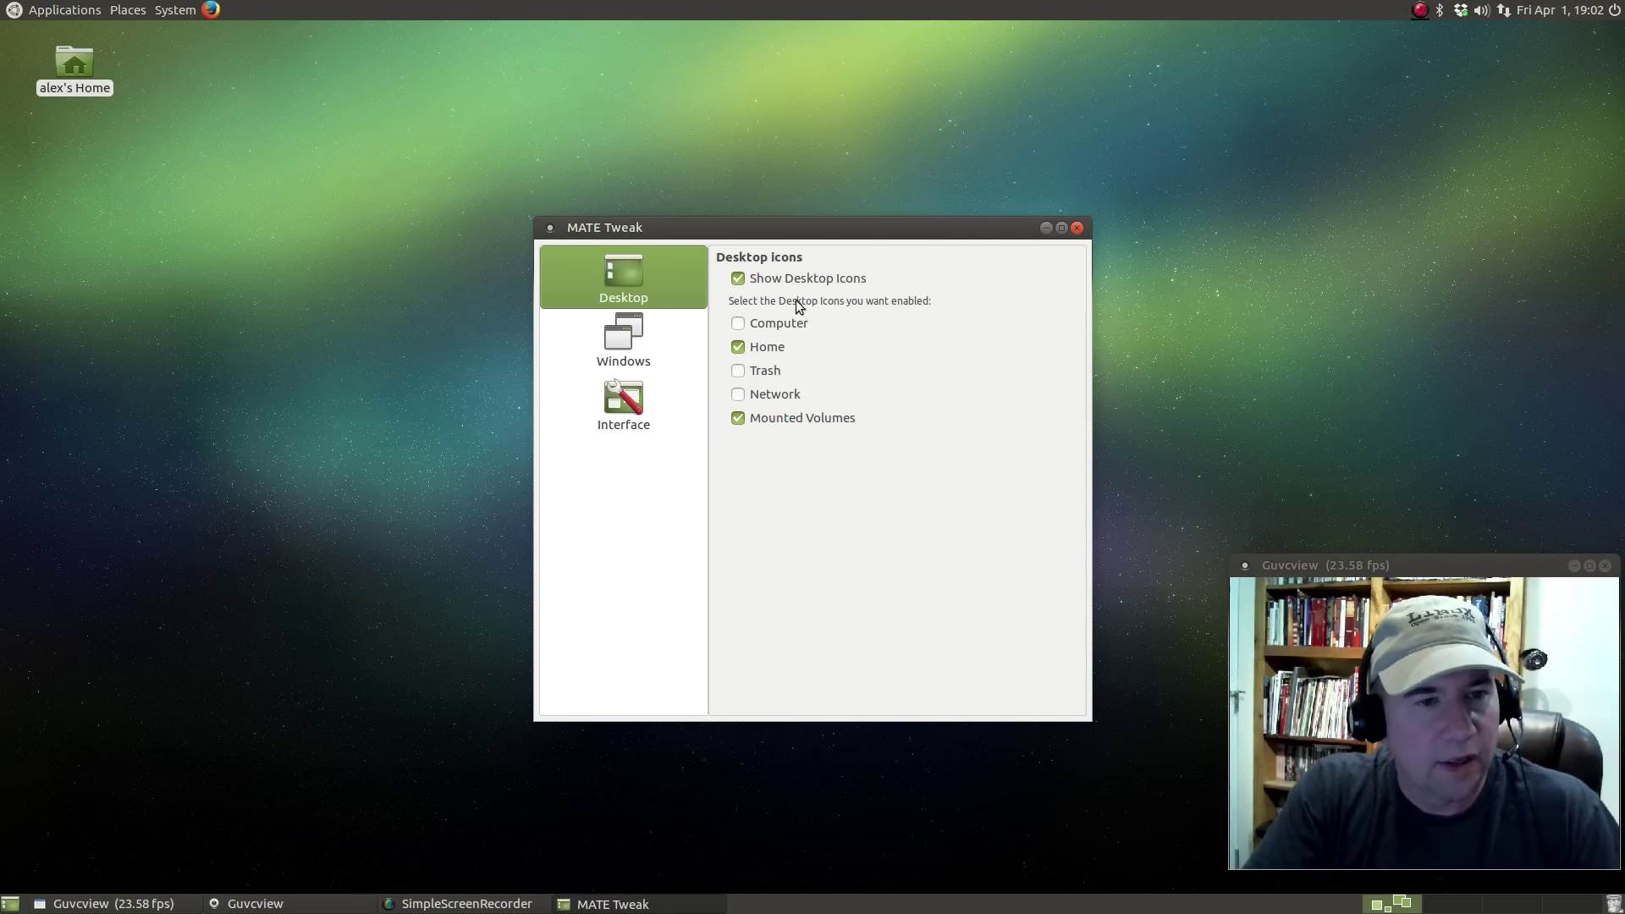
{"action": "left_click", "coordinate": [737, 280]}
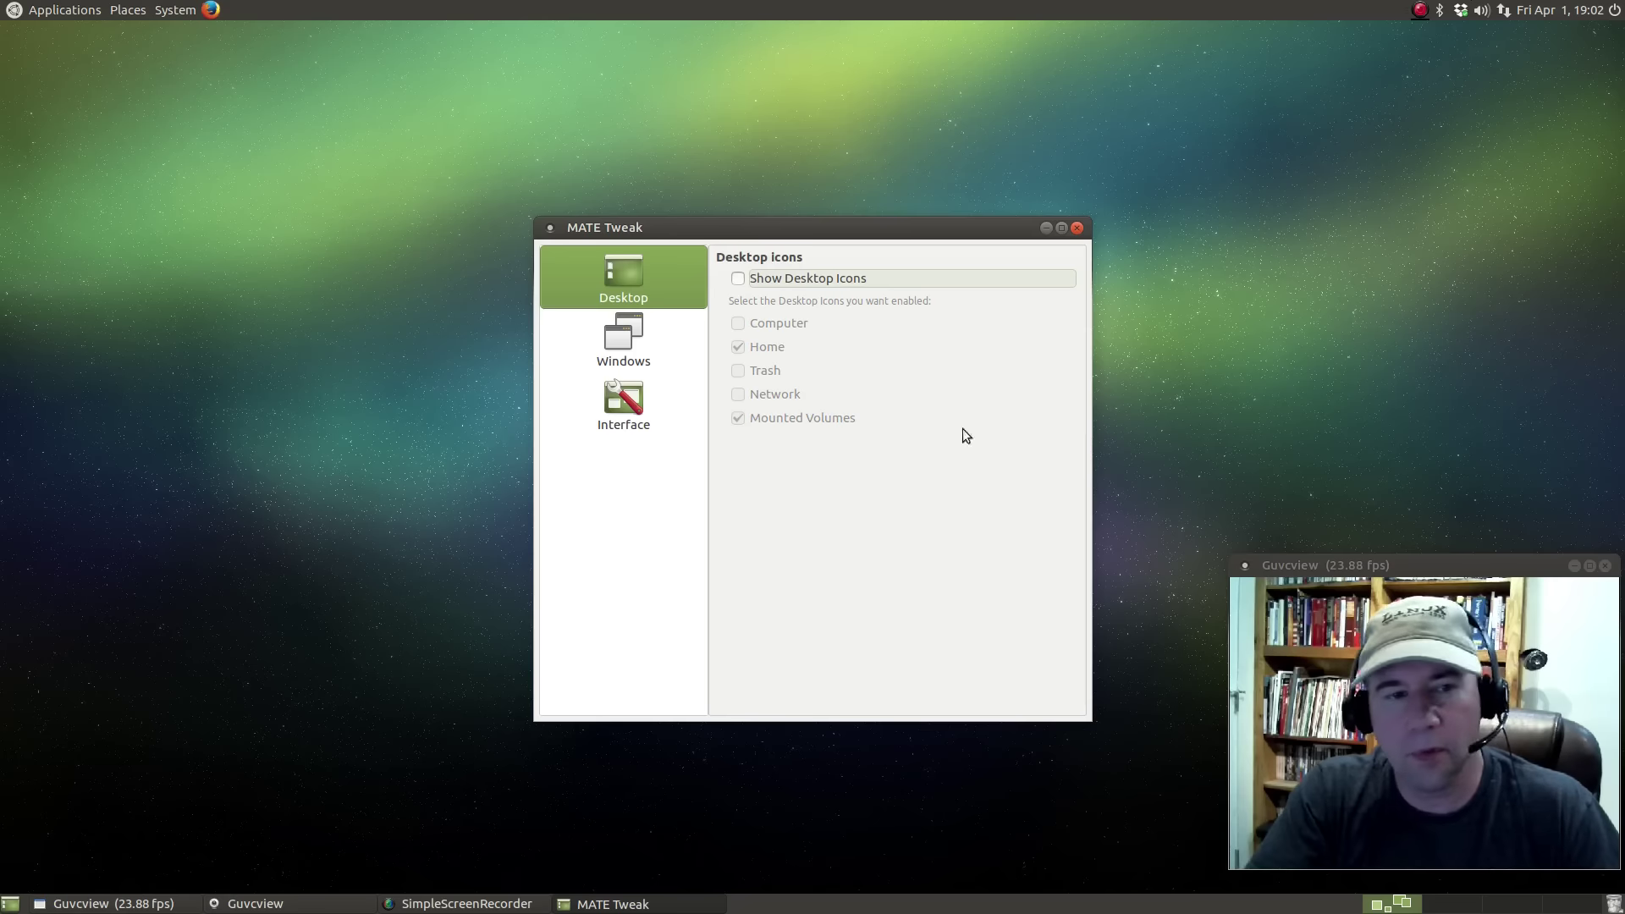
Change the window control placement to Contemporary (Left) and return it to Traditional (Right)
{"action": "left_click", "coordinate": [619, 352]}
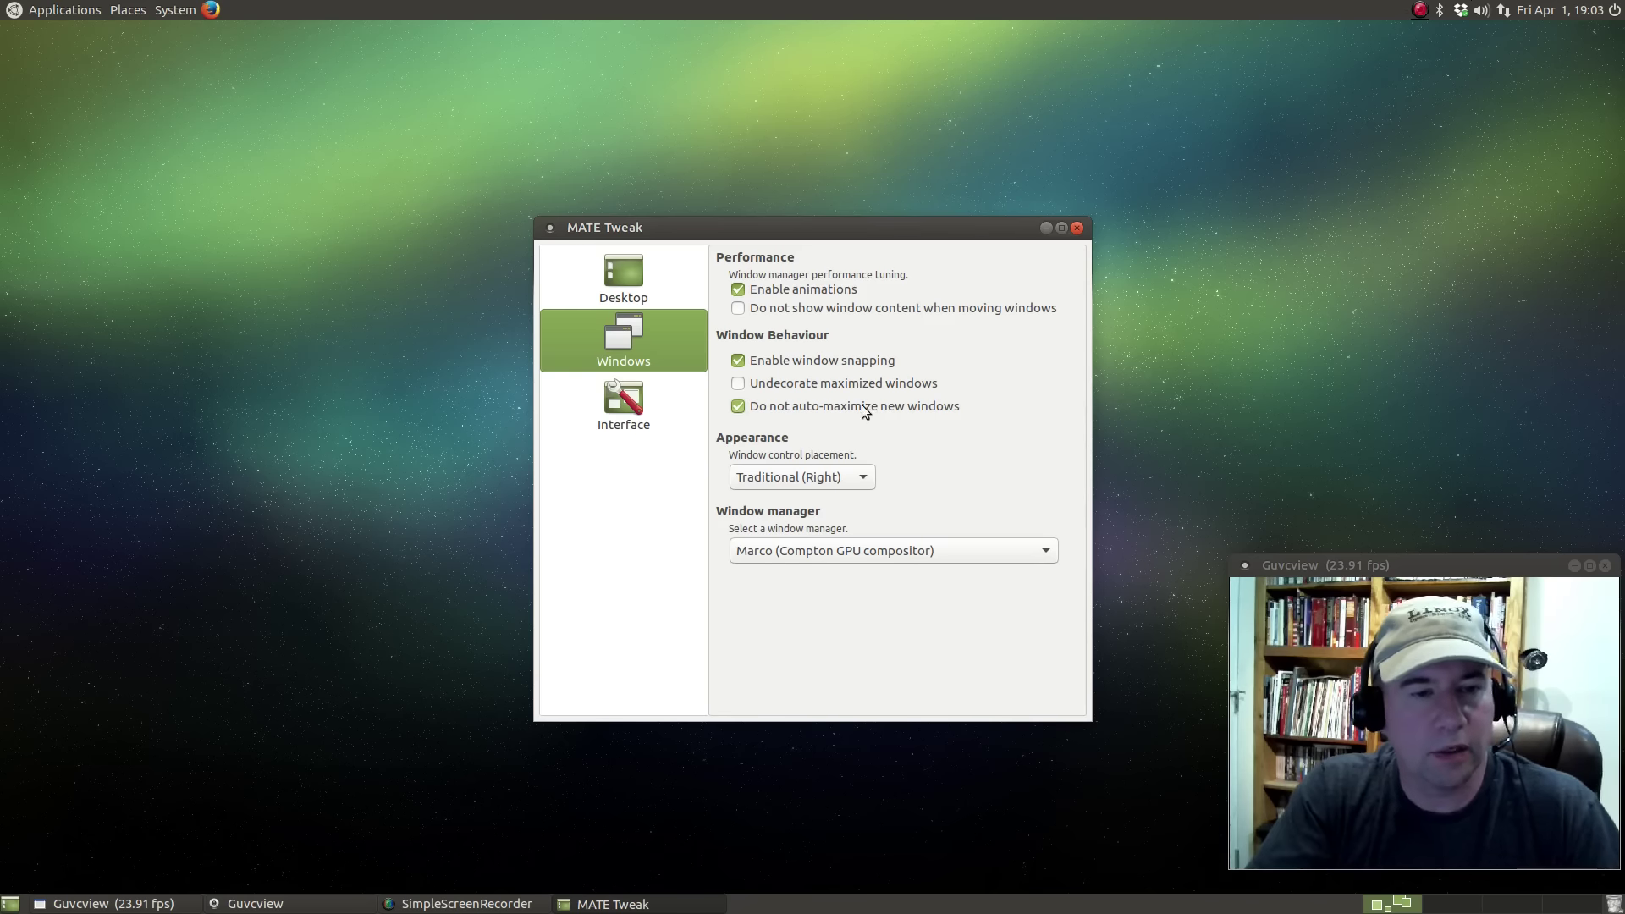
{"action": "left_click", "coordinate": [792, 482]}
{"action": "left_click", "coordinate": [783, 497]}
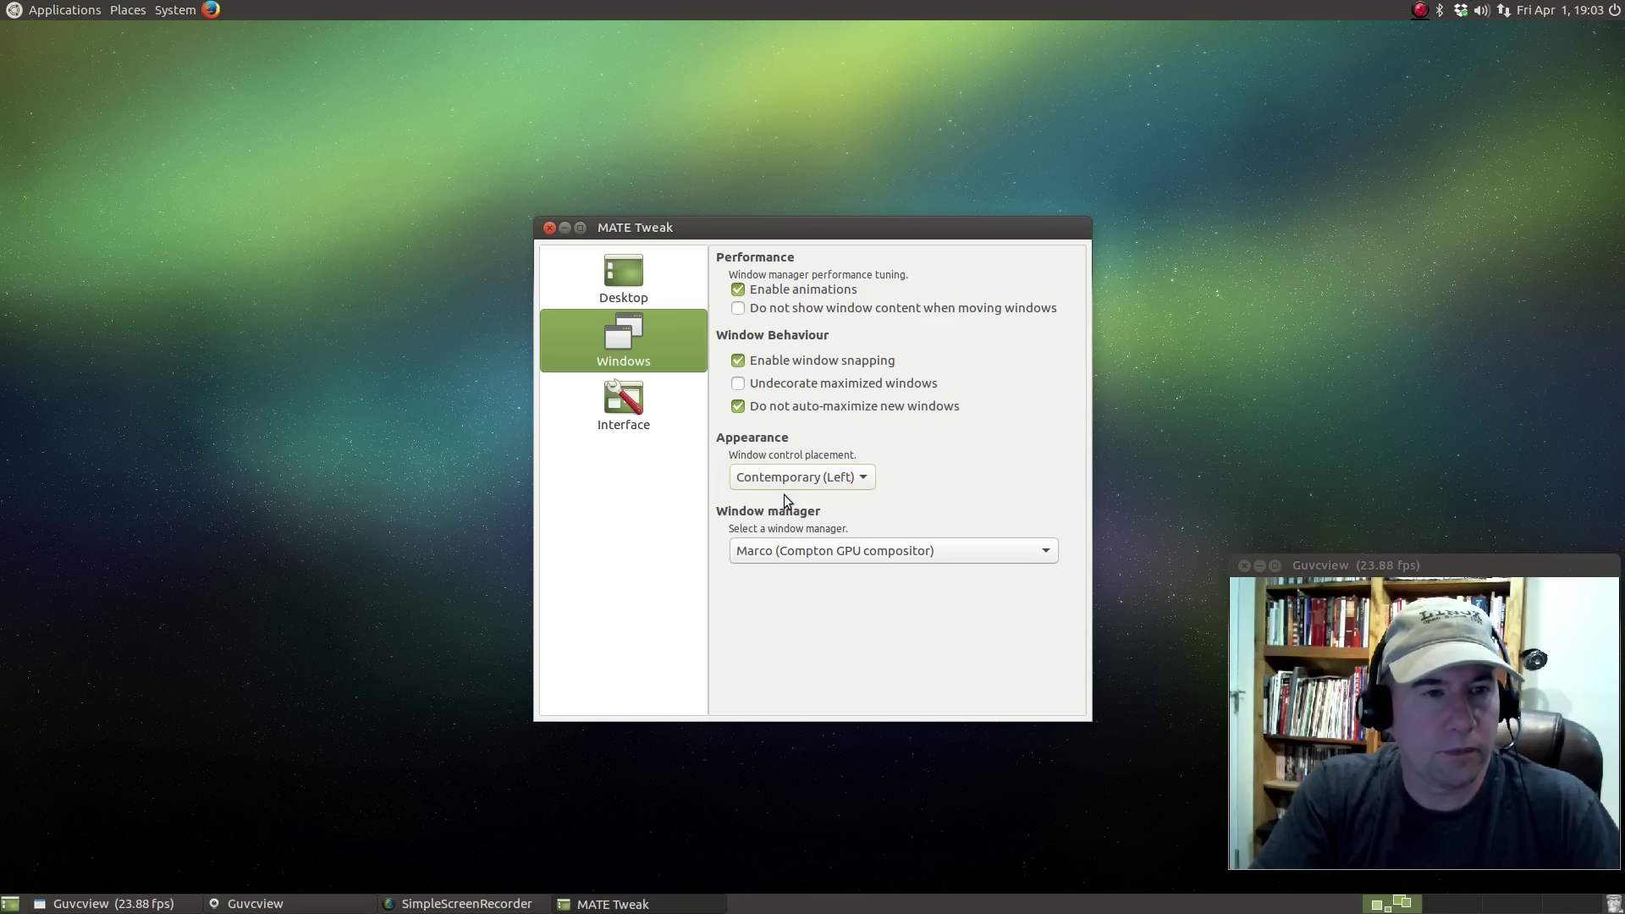
{"action": "left_click", "coordinate": [785, 480]}
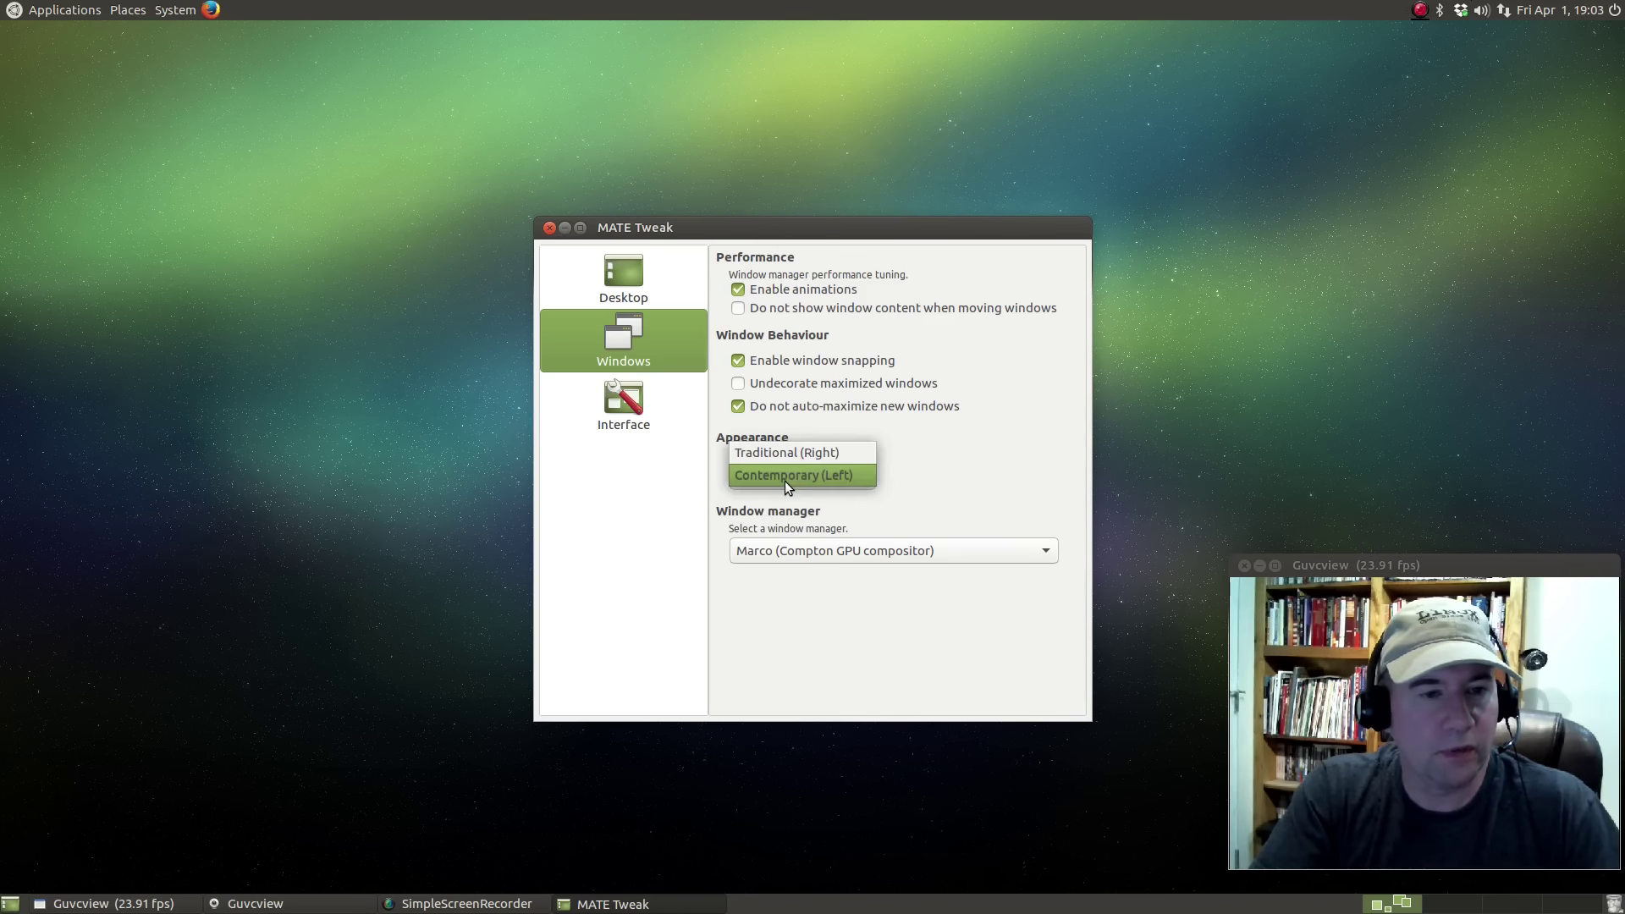
{"action": "left_click", "coordinate": [785, 456]}
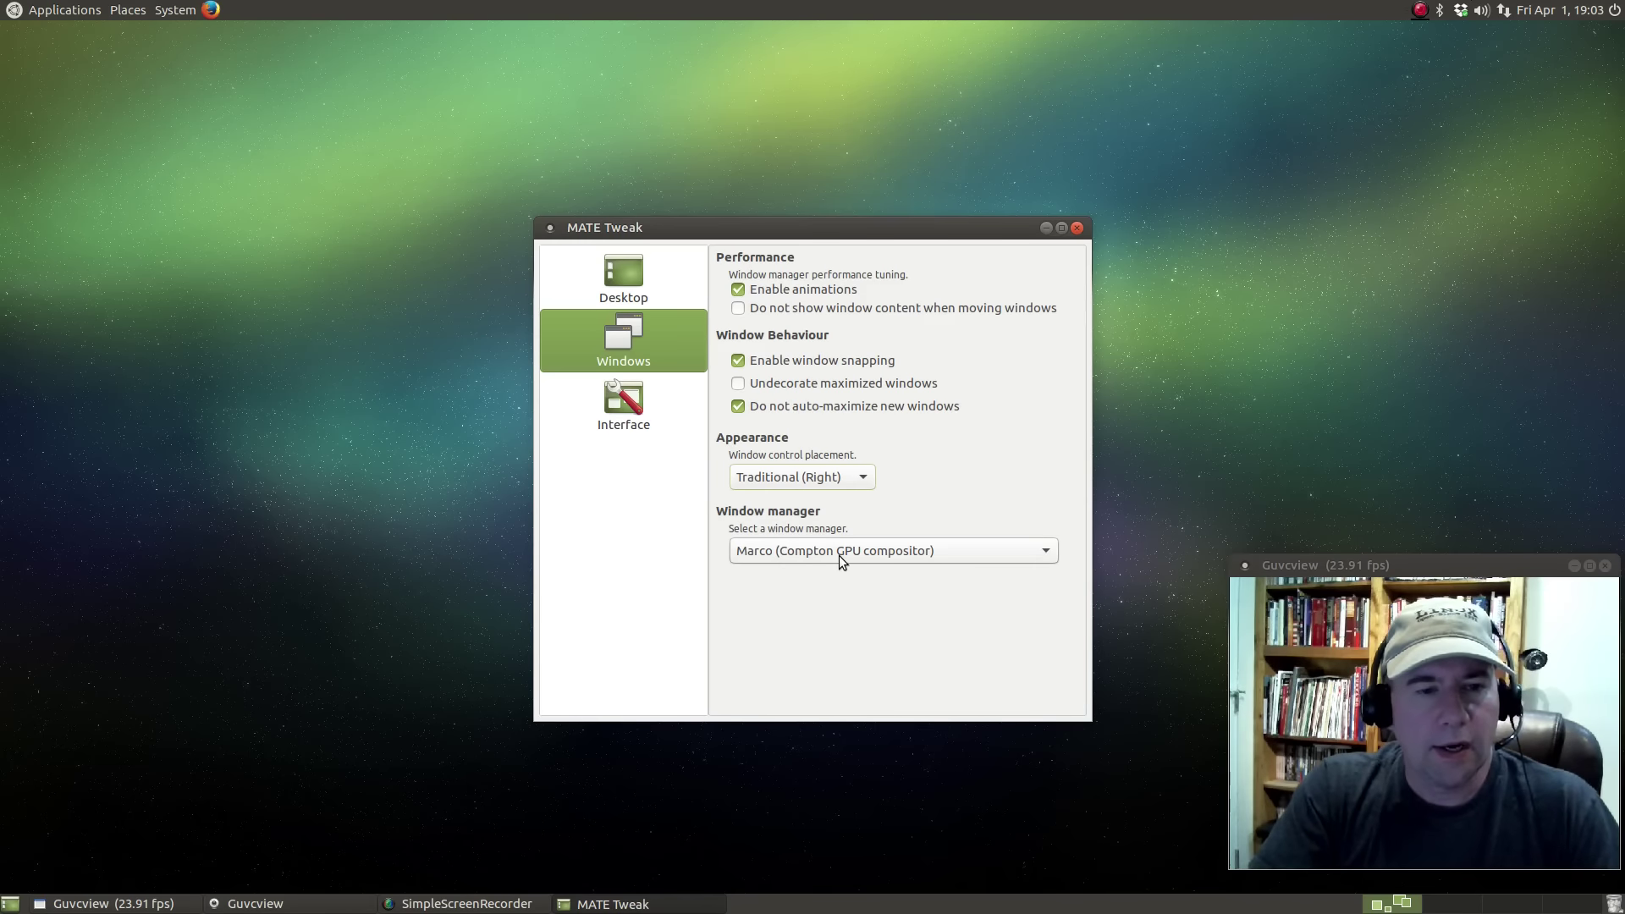
Examine the available window managers in MATE Tweak, keeping Marco (Compton GPU compositor) selected, and reposition the MATE Tweak window
{"action": "left_click", "coordinate": [903, 559]}
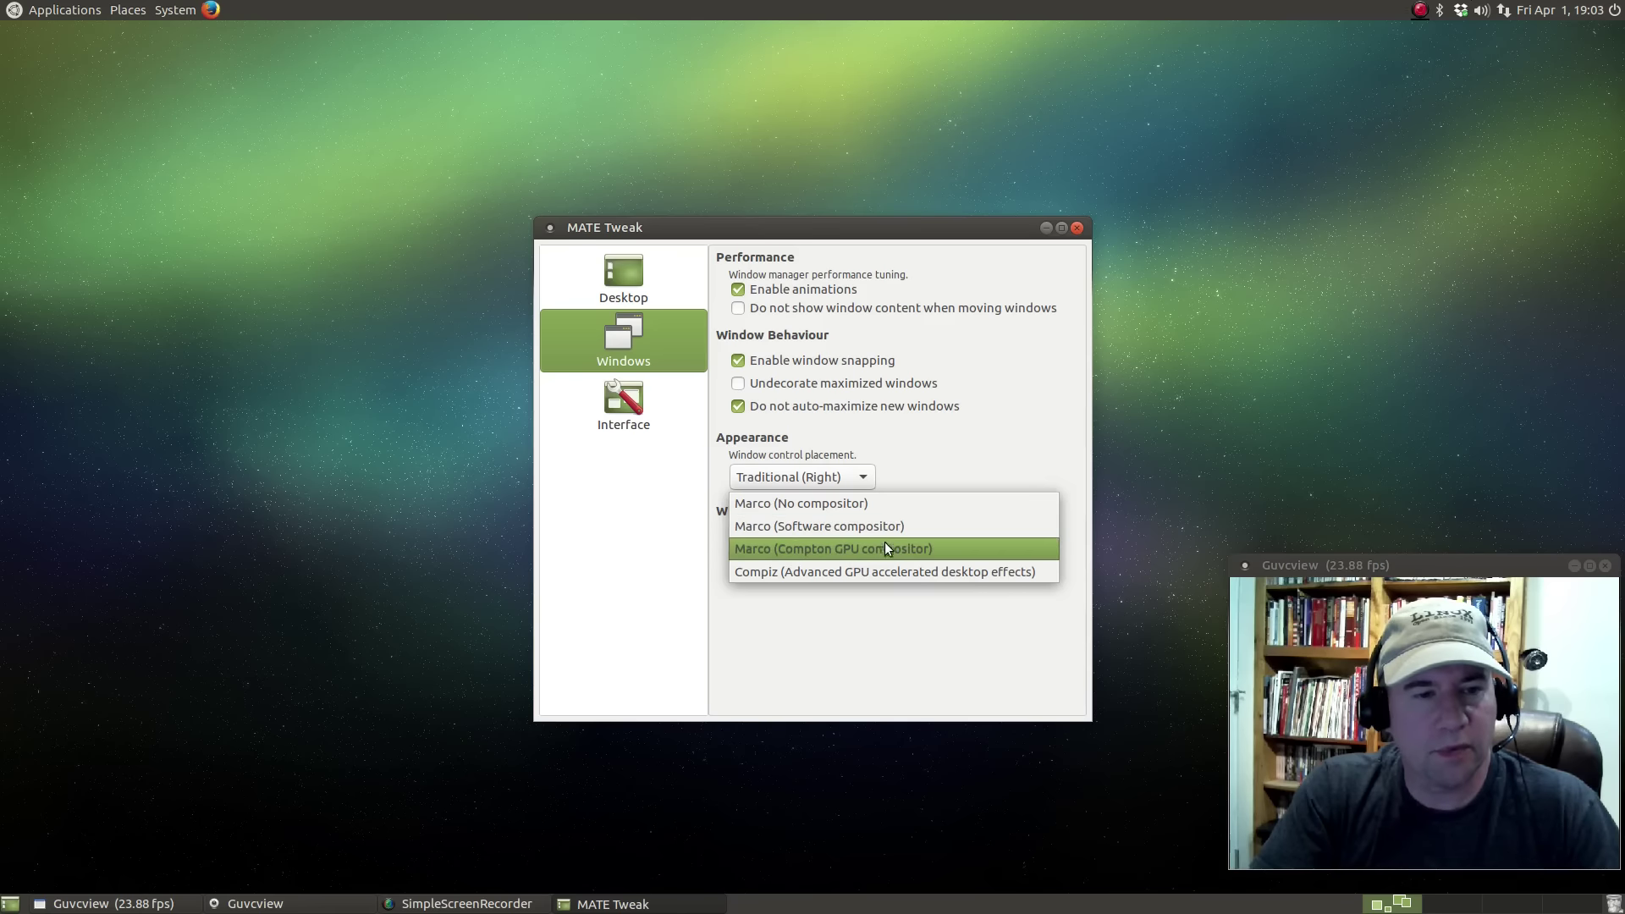
{"action": "left_click", "coordinate": [886, 549]}
{"action": "left_click", "coordinate": [1016, 562]}
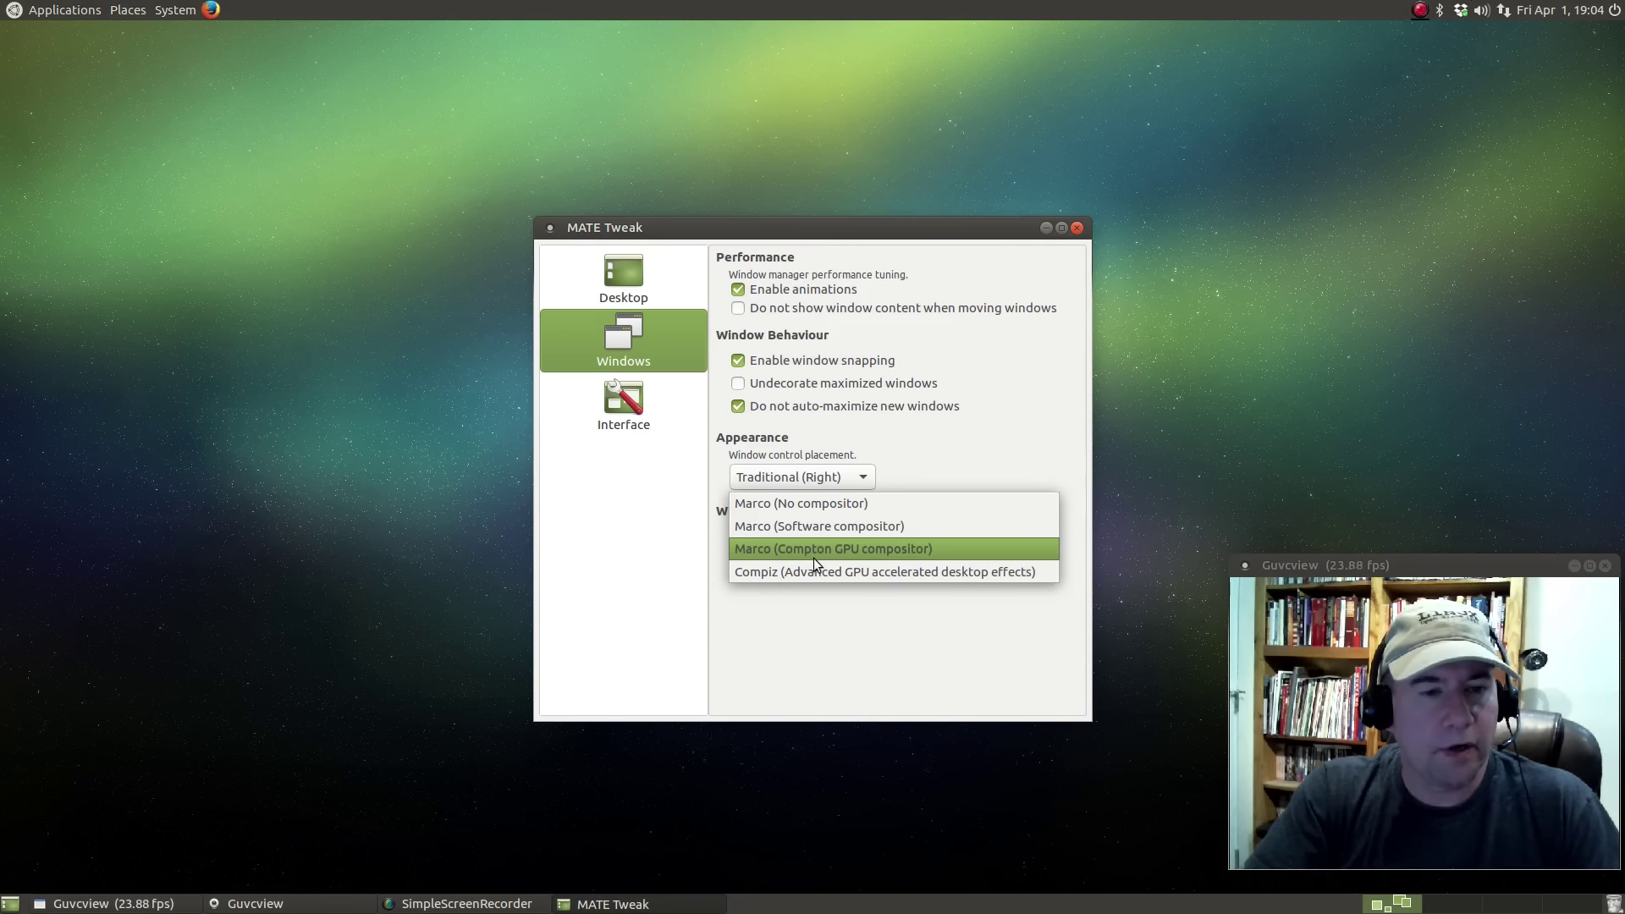
{"action": "left_click", "coordinate": [891, 550]}
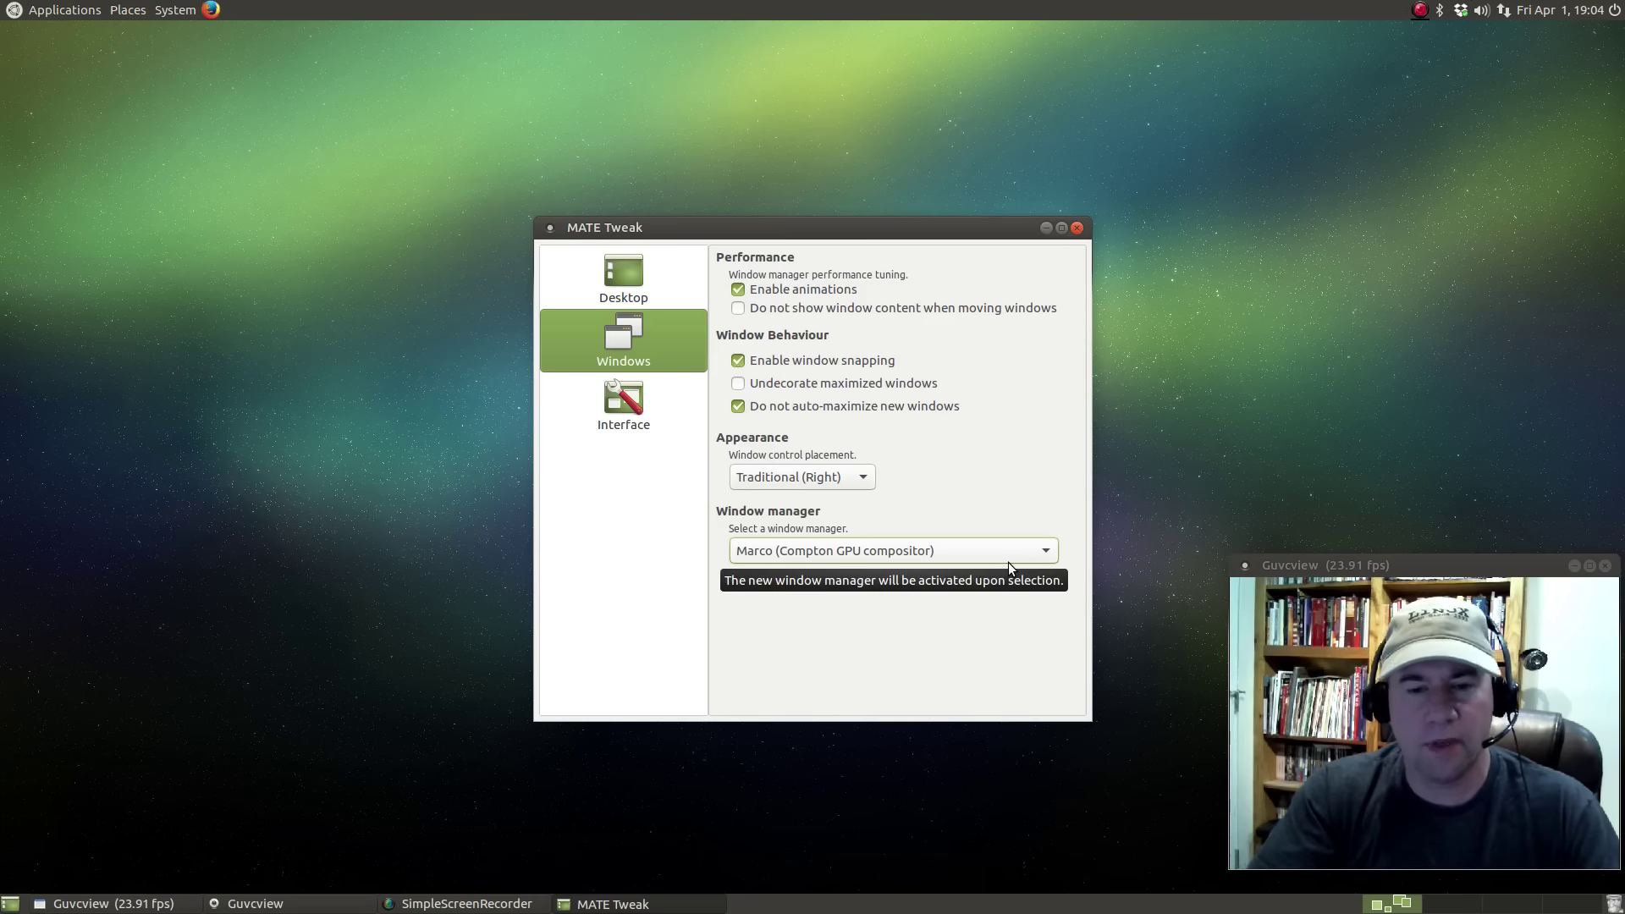
{"action": "left_click_drag", "start_coordinate": [812, 226], "coordinate": [810, 259]}
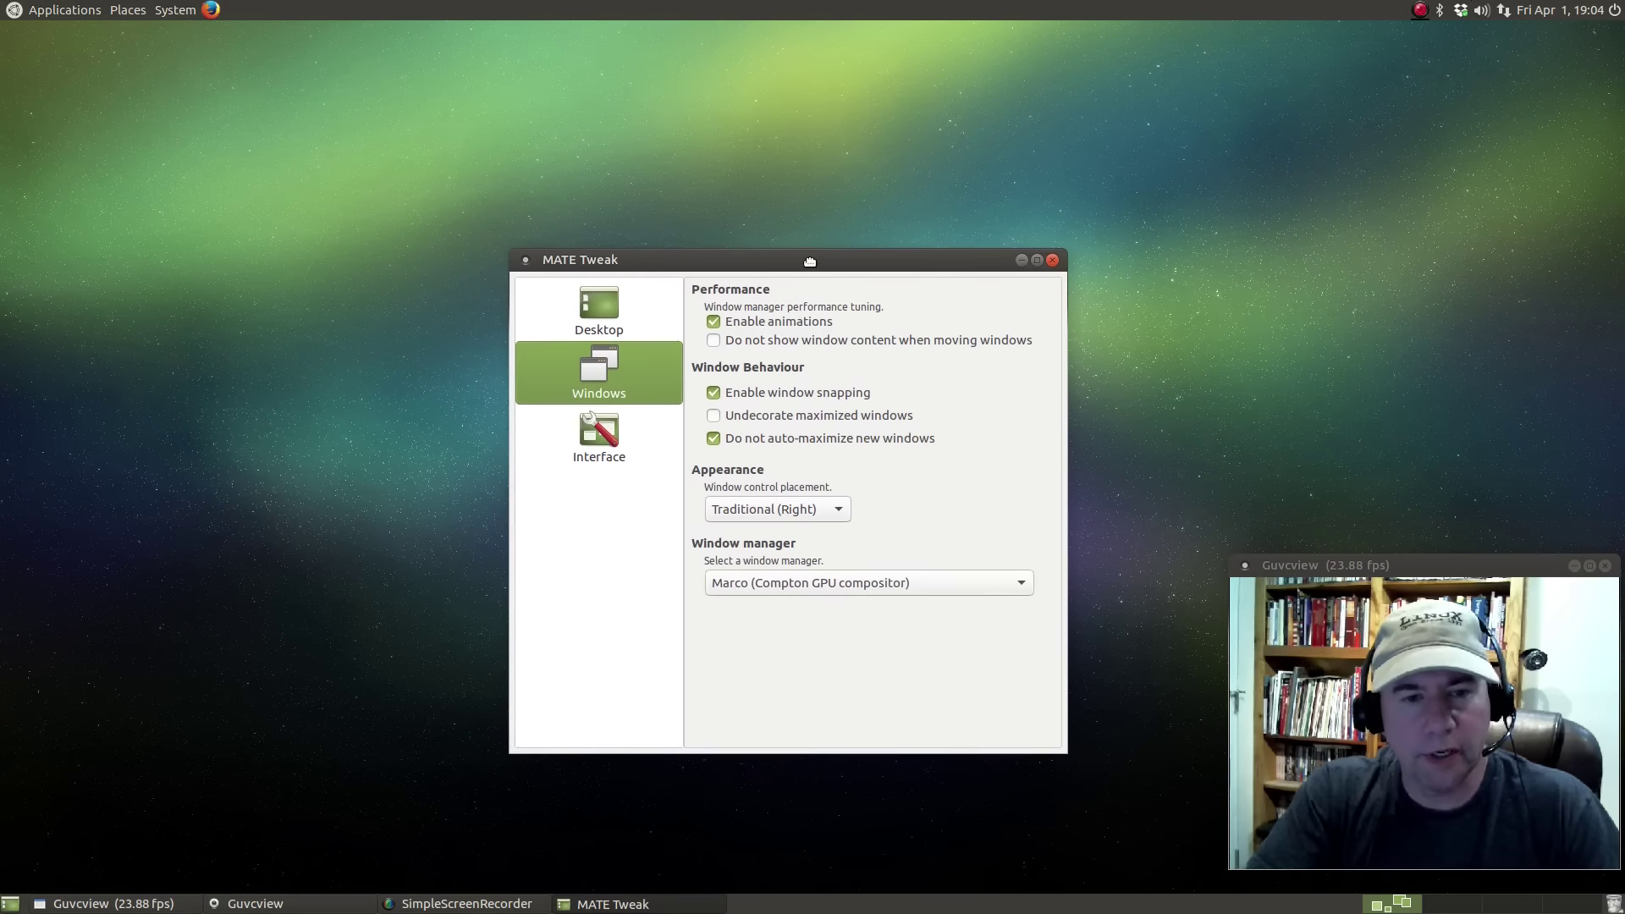
{"action": "left_click", "coordinate": [886, 588]}
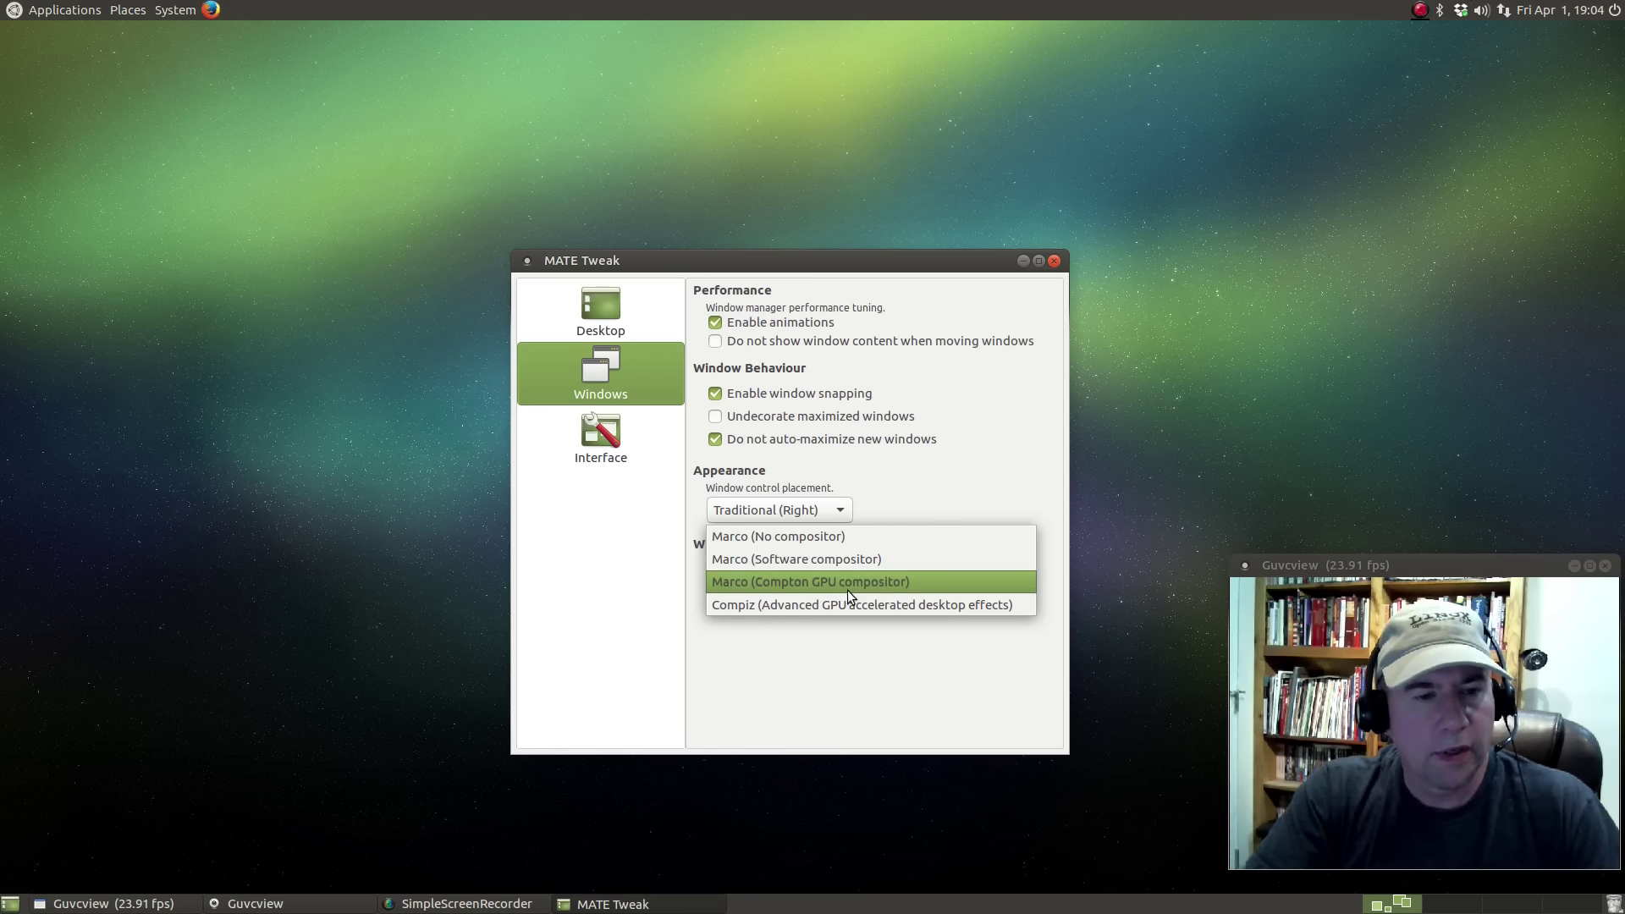
{"action": "left_click", "coordinate": [802, 587]}
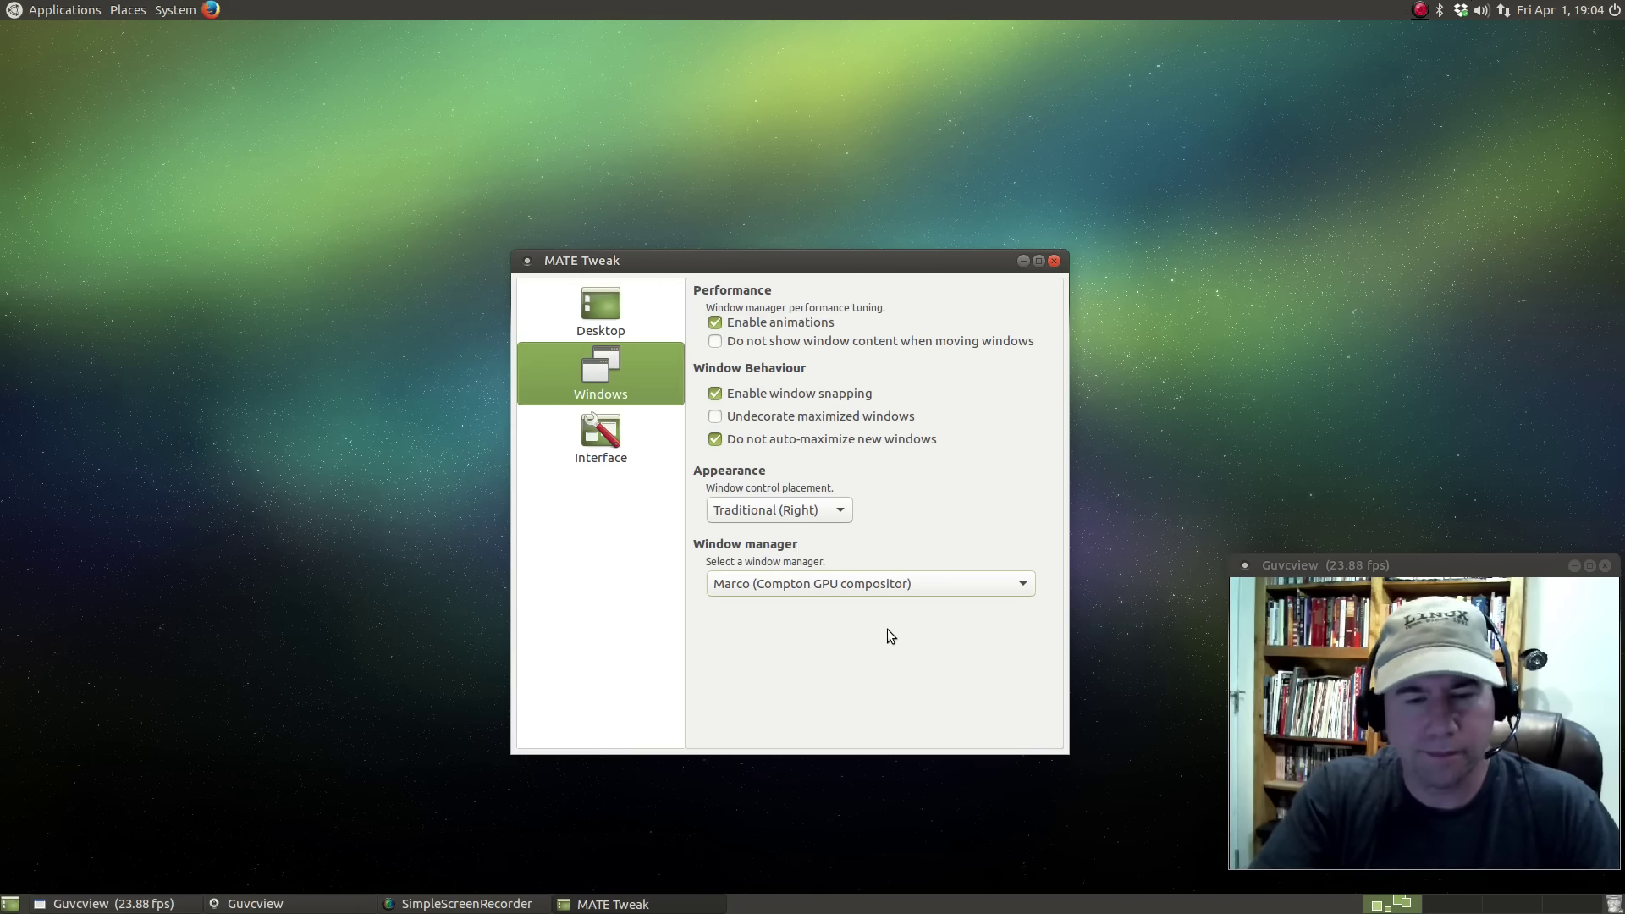
Try the Cupertino and Fedora panel layouts in MATE Tweak's Interface settings
{"action": "left_click", "coordinate": [596, 448]}
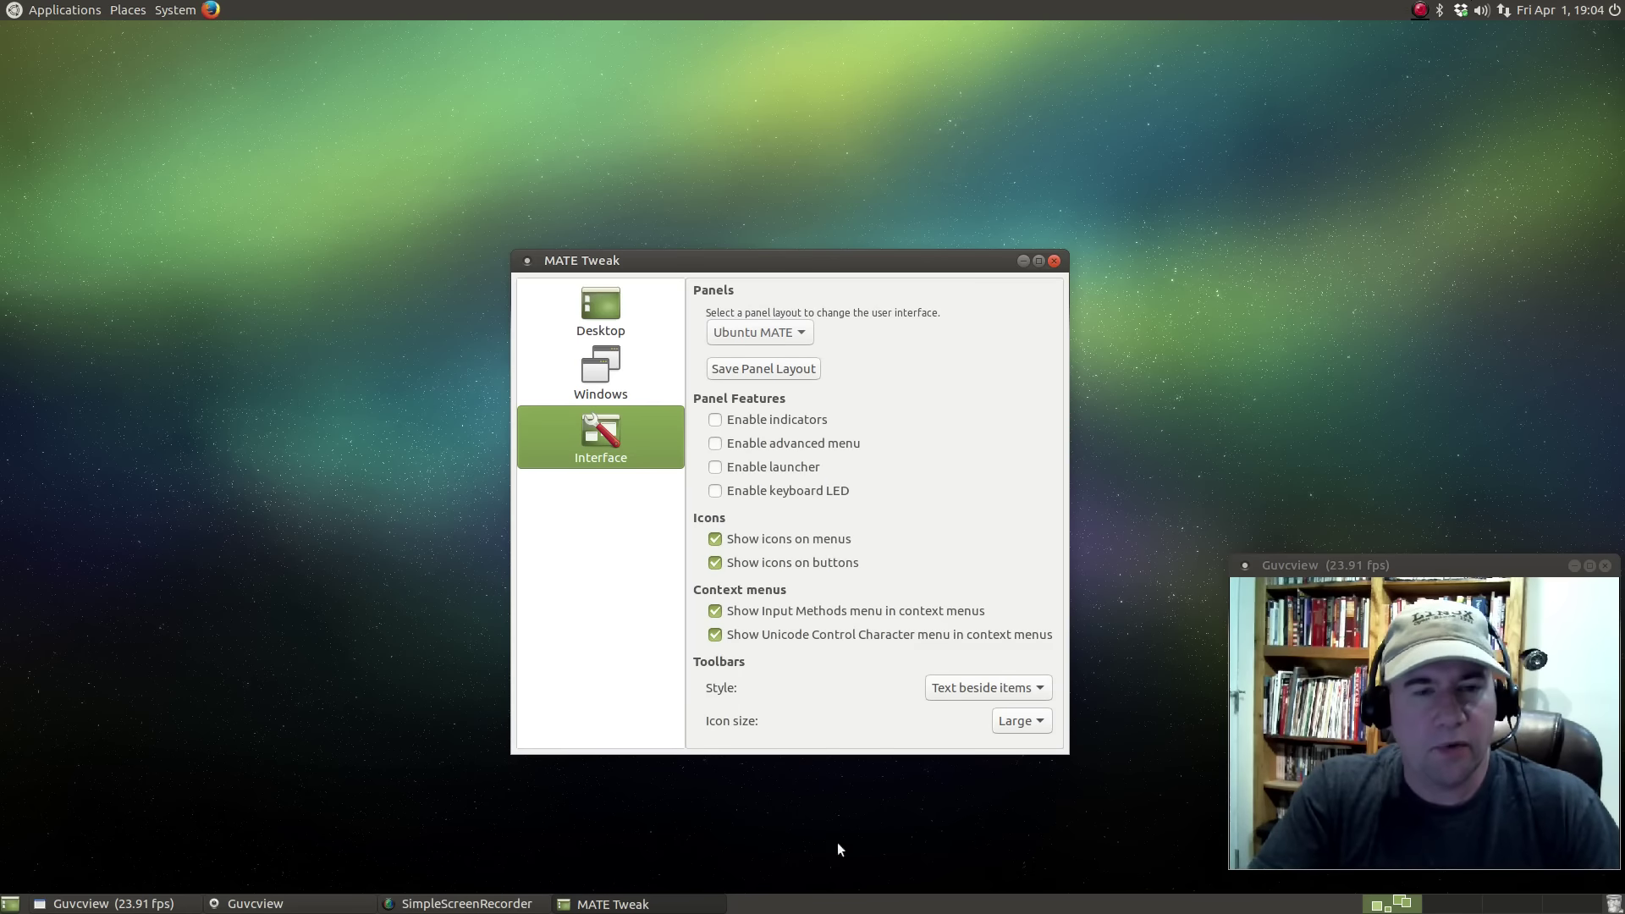
{"action": "left_click", "coordinate": [799, 333]}
{"action": "left_click", "coordinate": [800, 334]}
{"action": "left_click", "coordinate": [799, 334]}
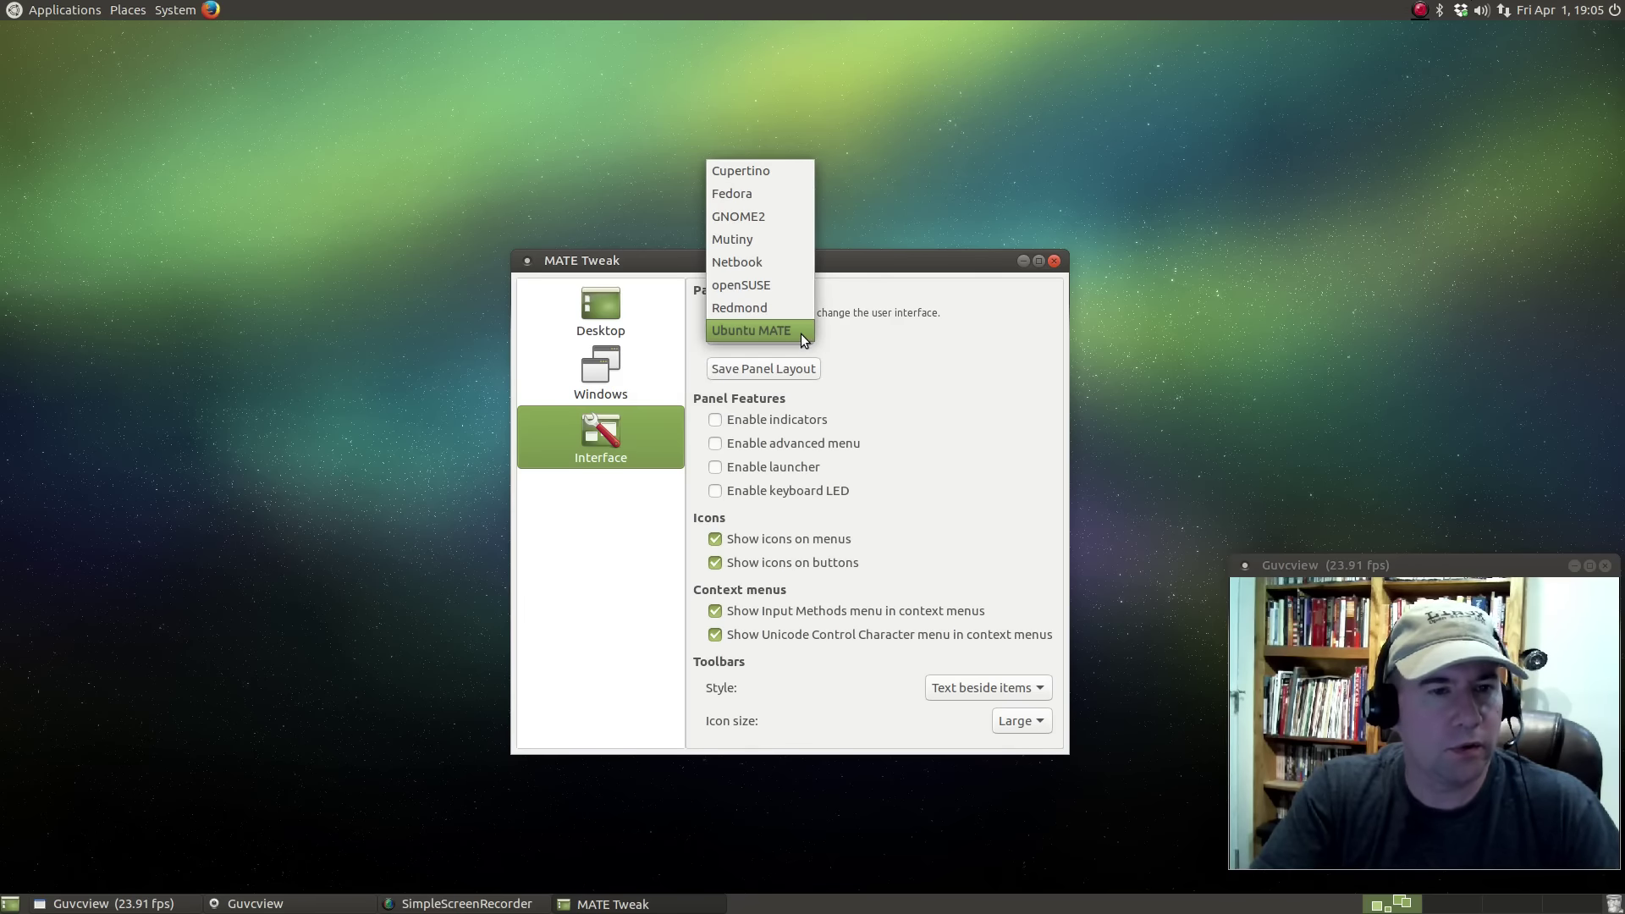
{"action": "left_click", "coordinate": [784, 171]}
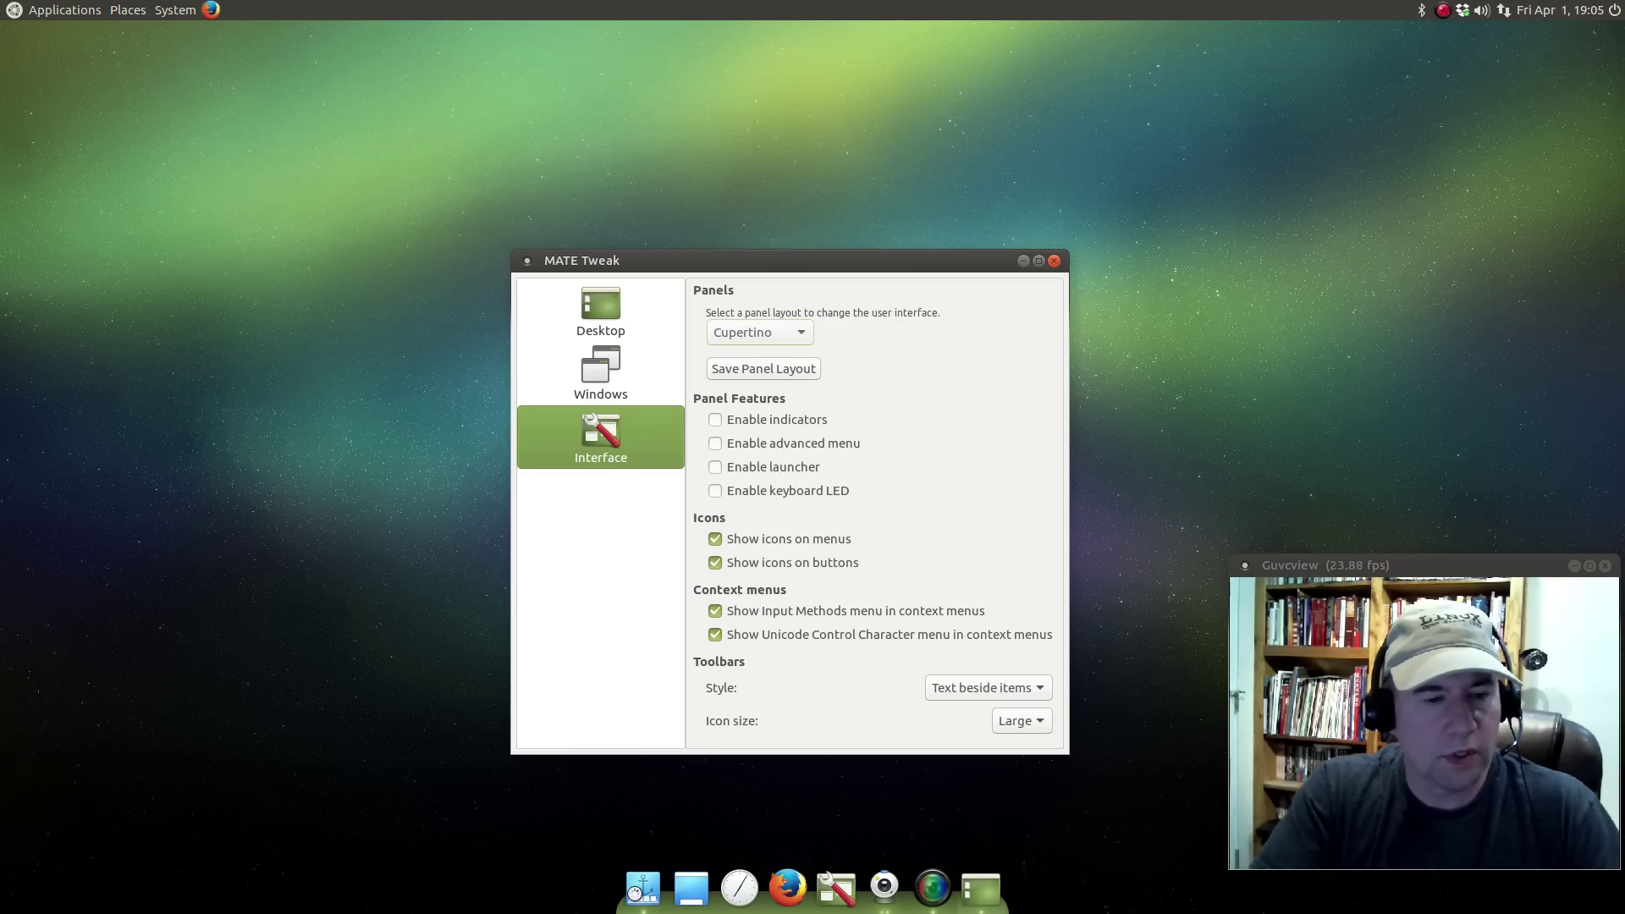
{"action": "left_click", "coordinate": [805, 335]}
{"action": "left_click", "coordinate": [783, 350]}
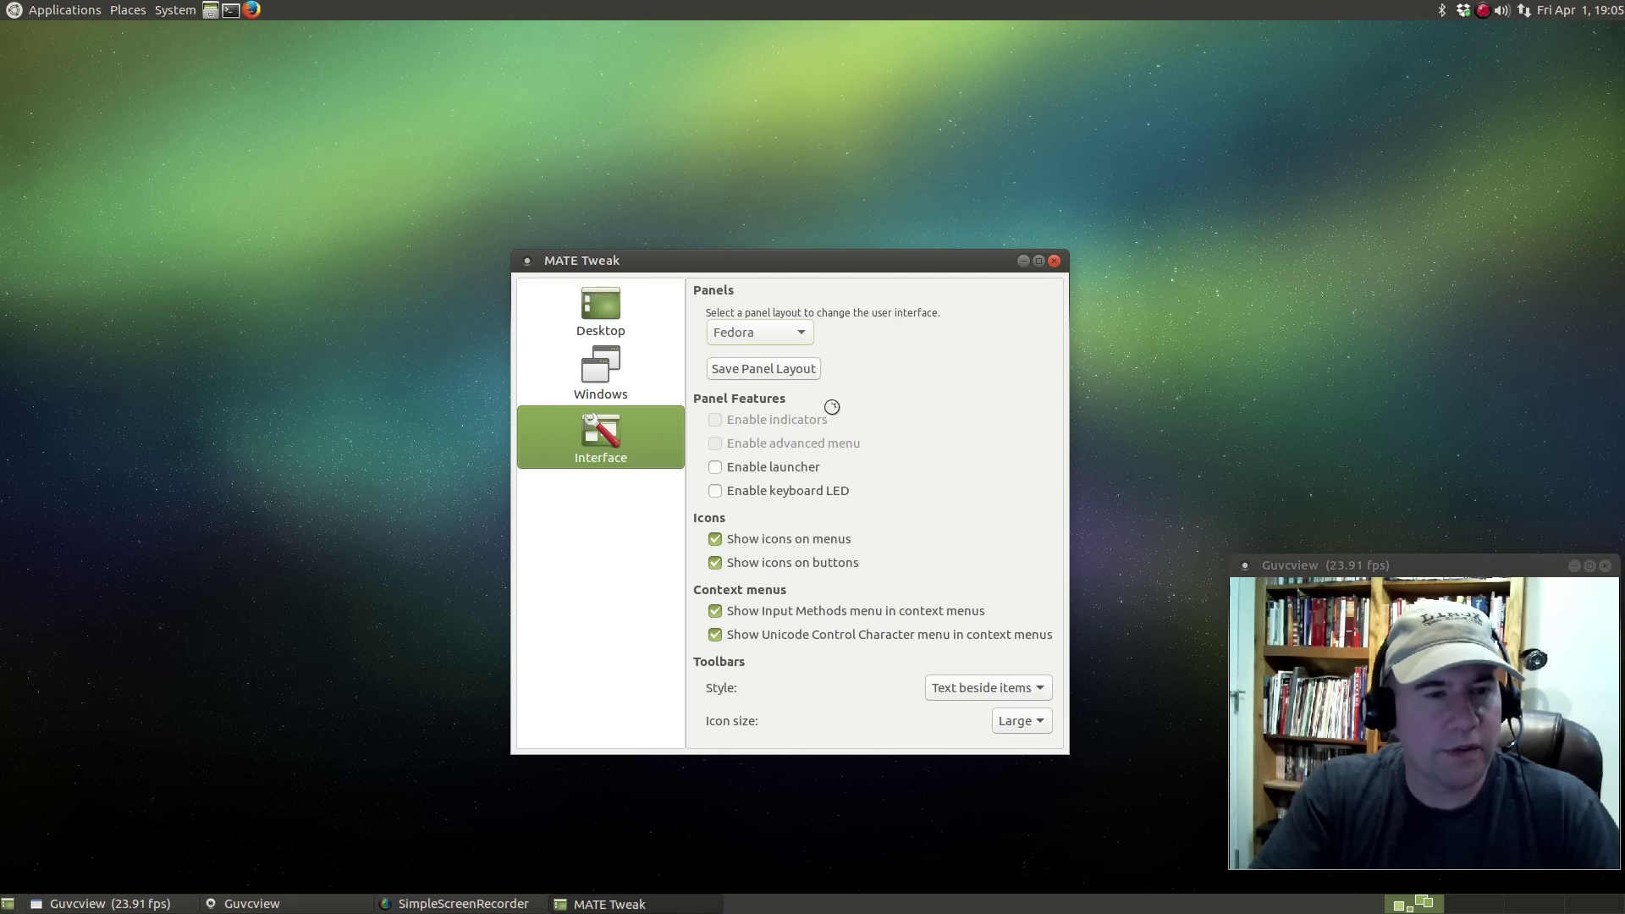
Try the GNOME2 panel layout followed by the Mutiny layout
{"action": "left_click", "coordinate": [802, 332]}
{"action": "left_click", "coordinate": [785, 352]}
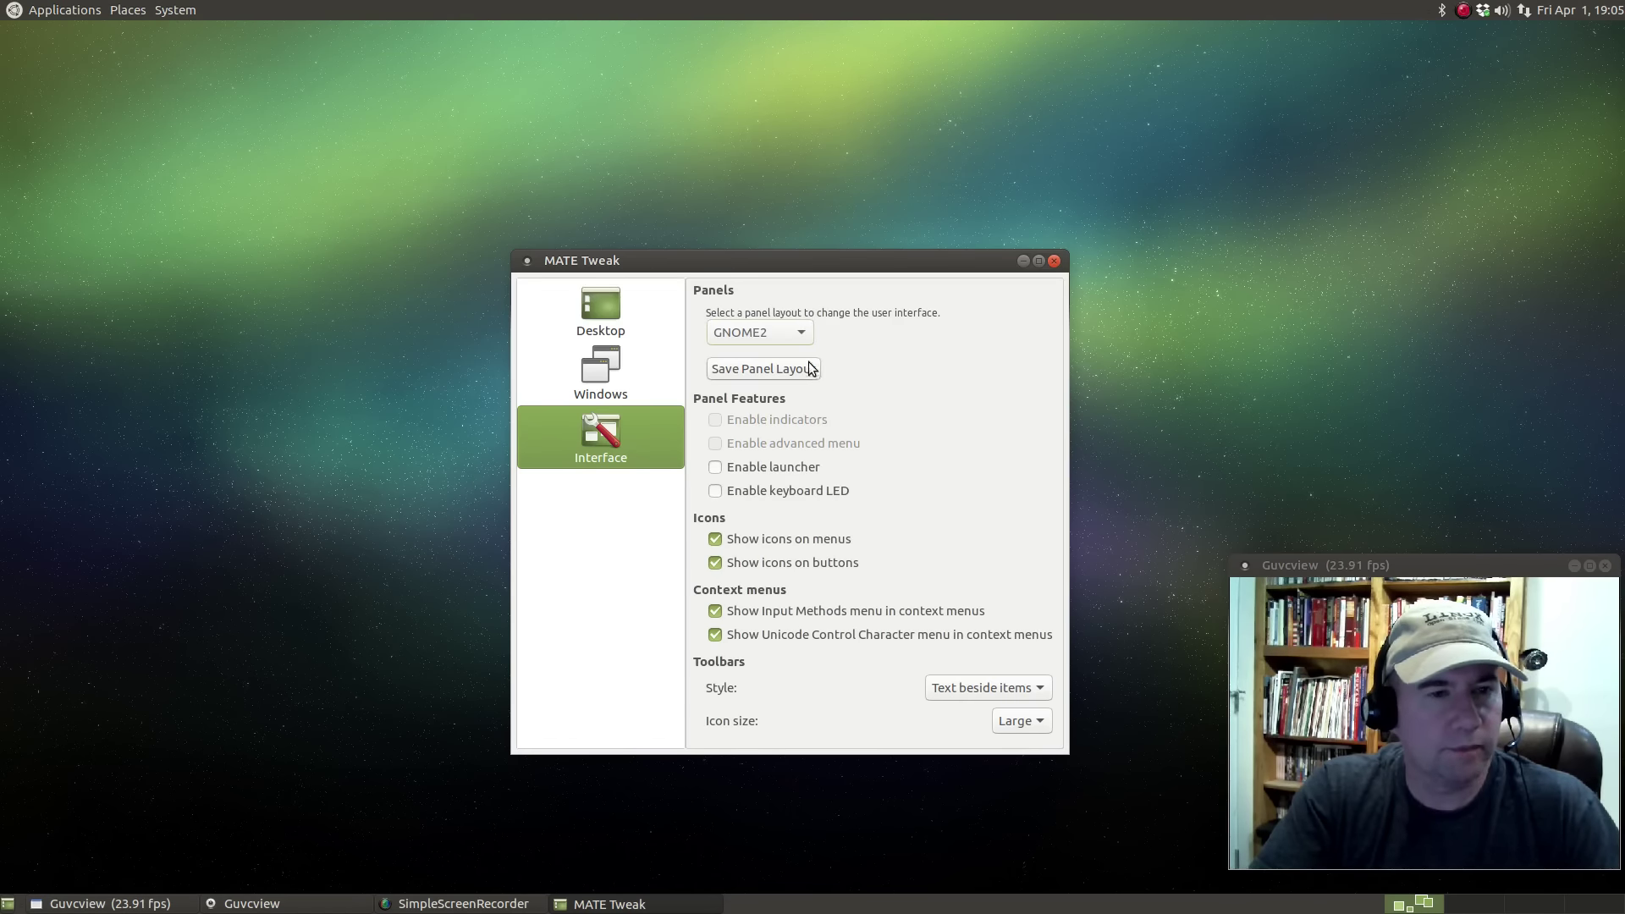
{"action": "left_click", "coordinate": [809, 332]}
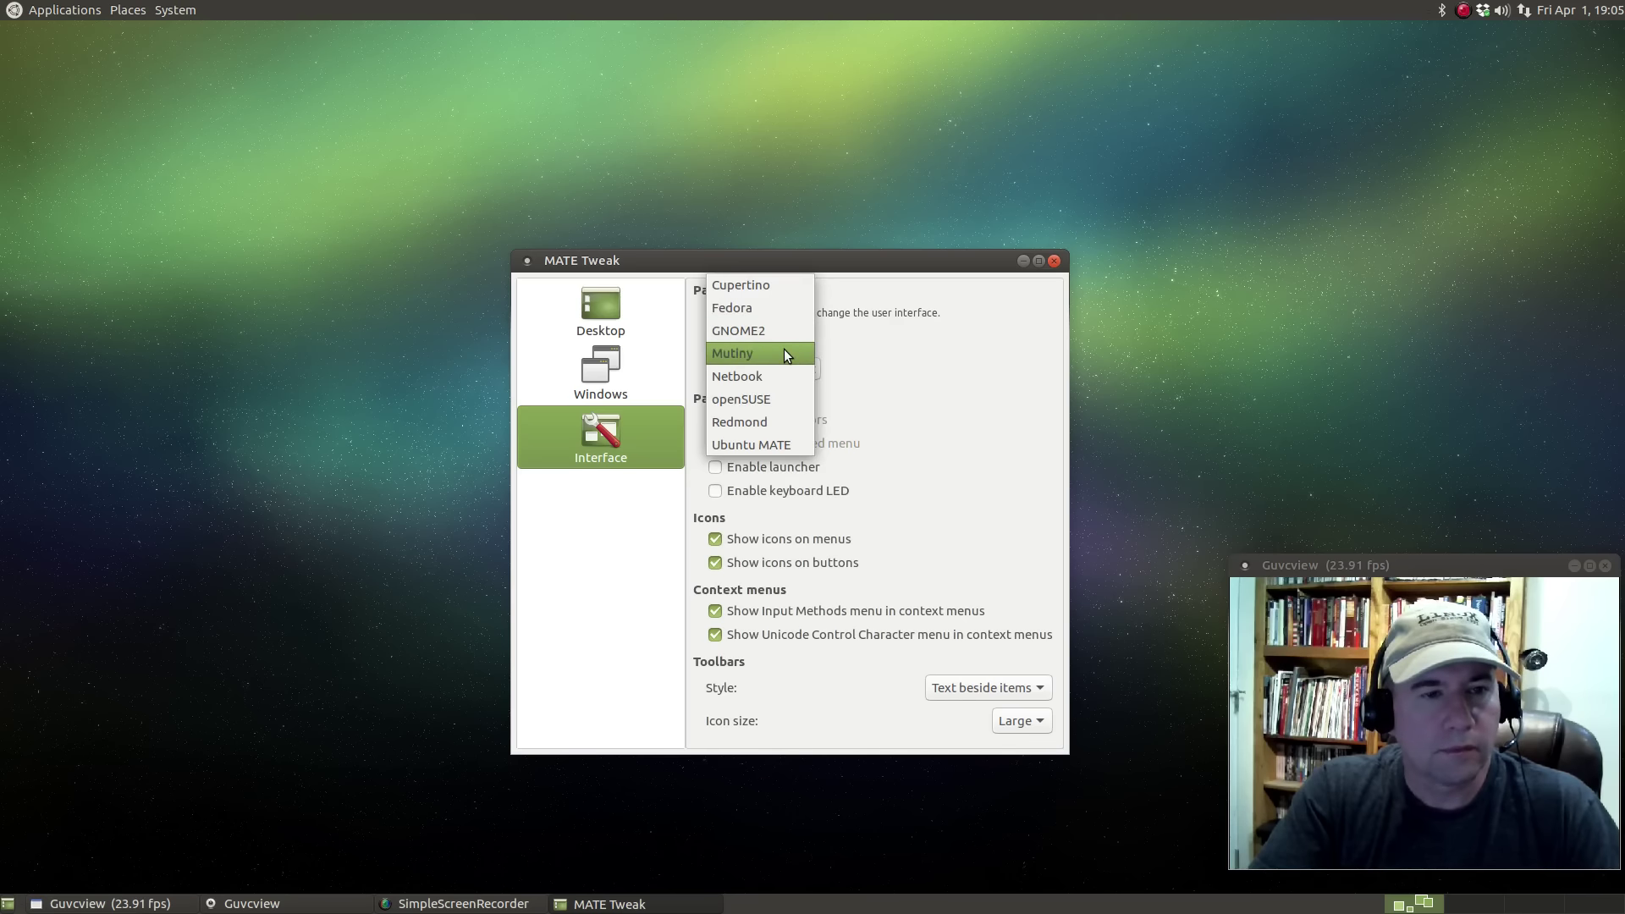
{"action": "left_click", "coordinate": [784, 352]}
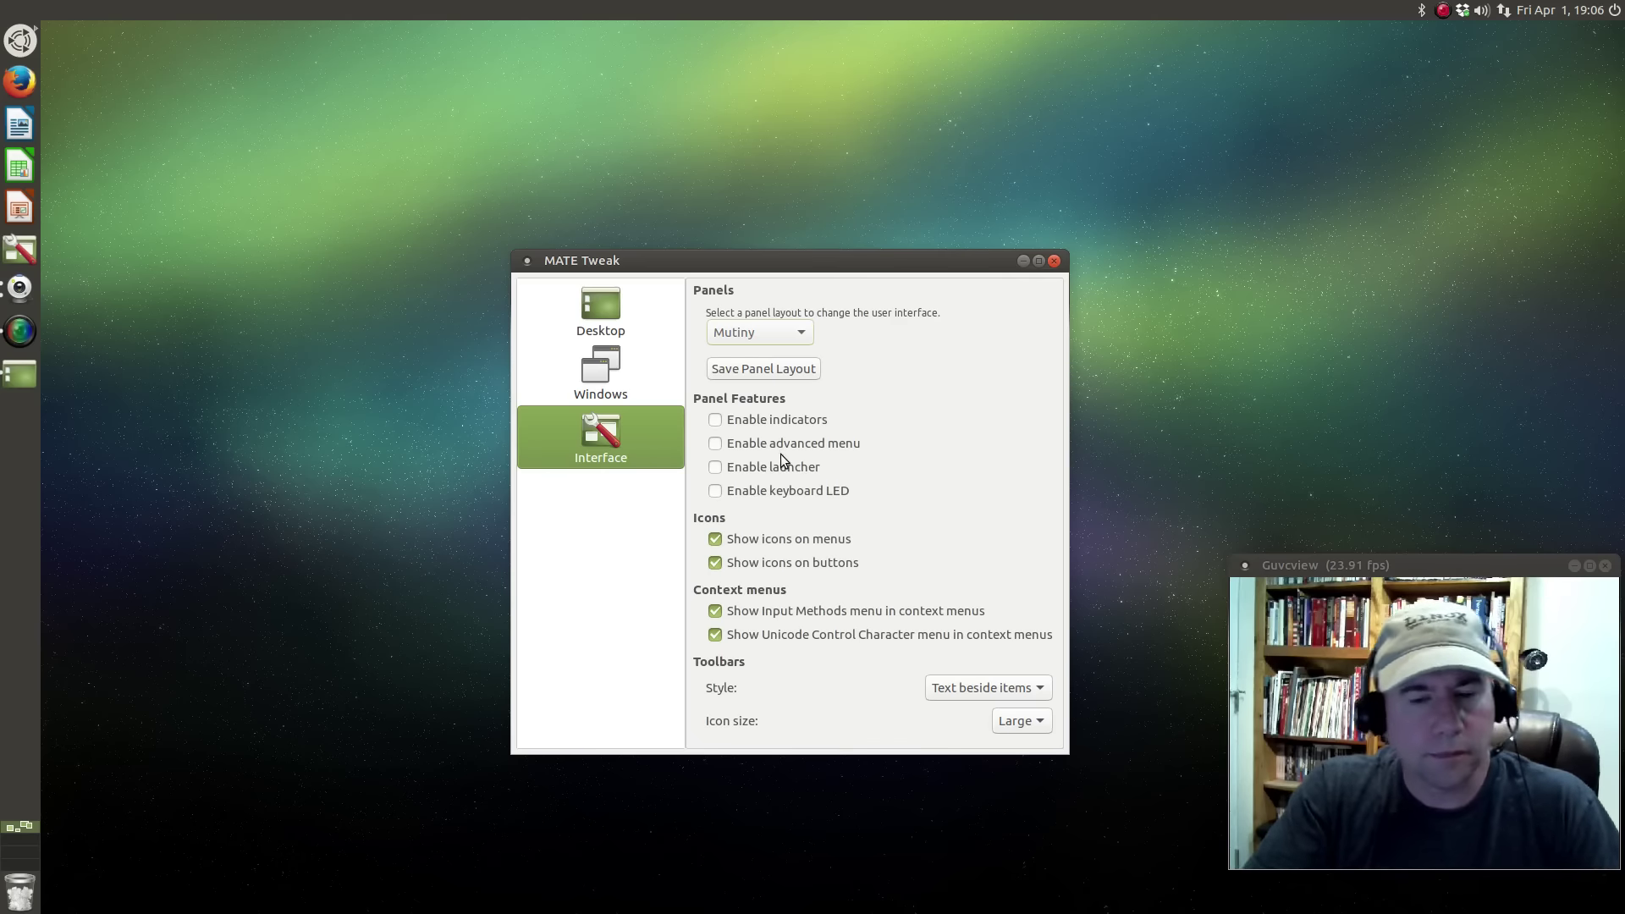
Switch the desktop panels to the Netbook layout and on to openSUSE
{"action": "left_click", "coordinate": [803, 336]}
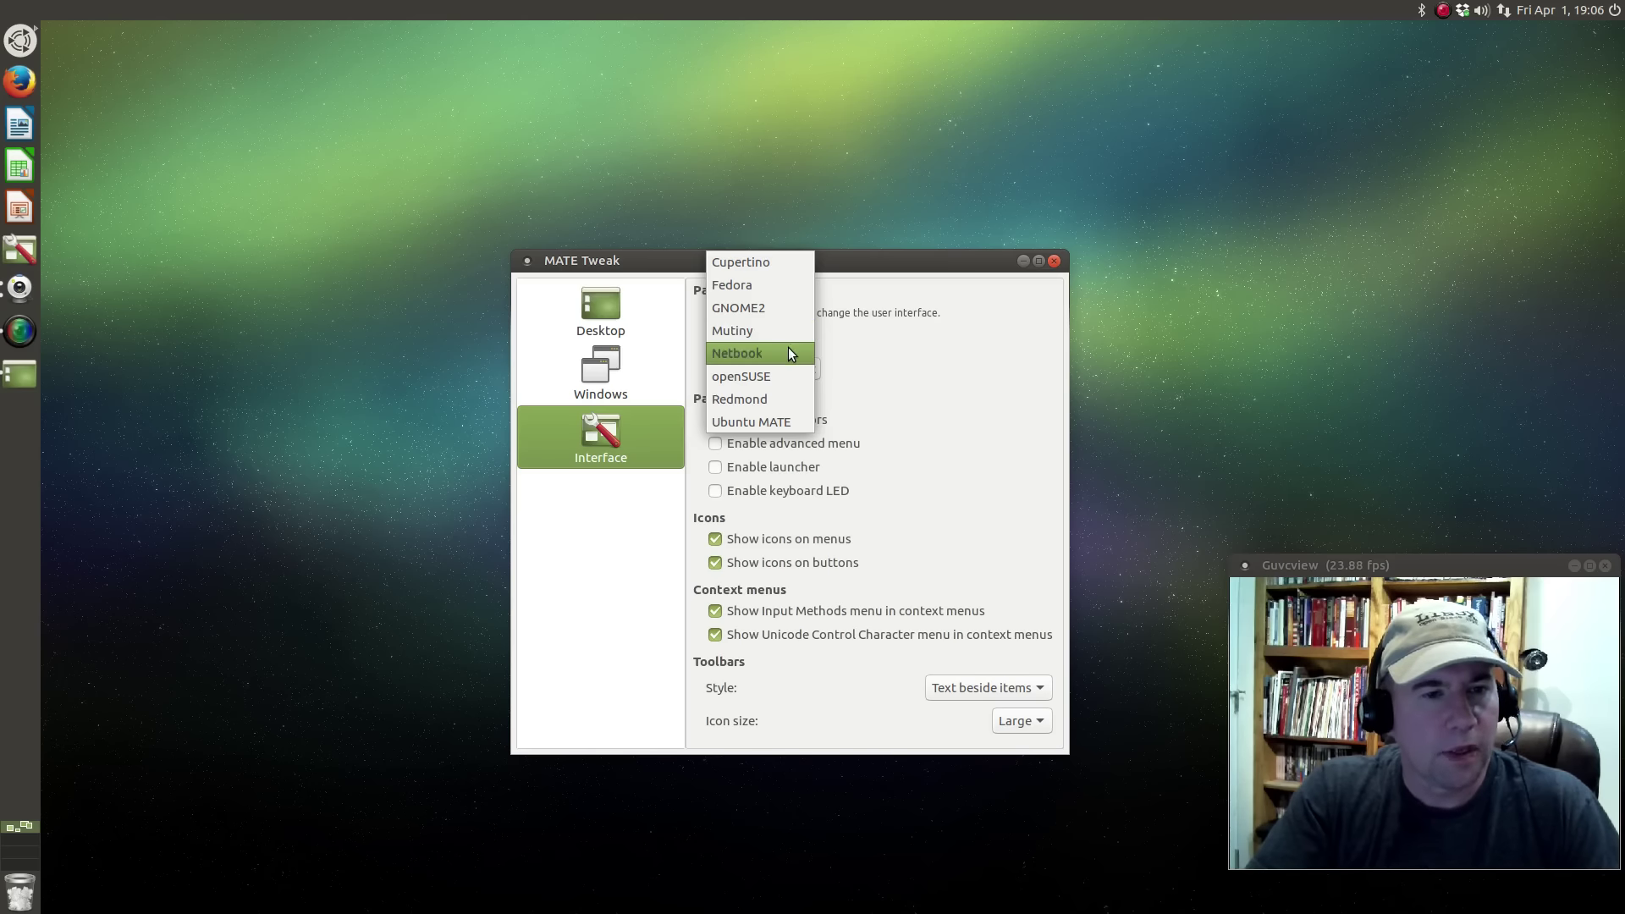
{"action": "left_click", "coordinate": [789, 347]}
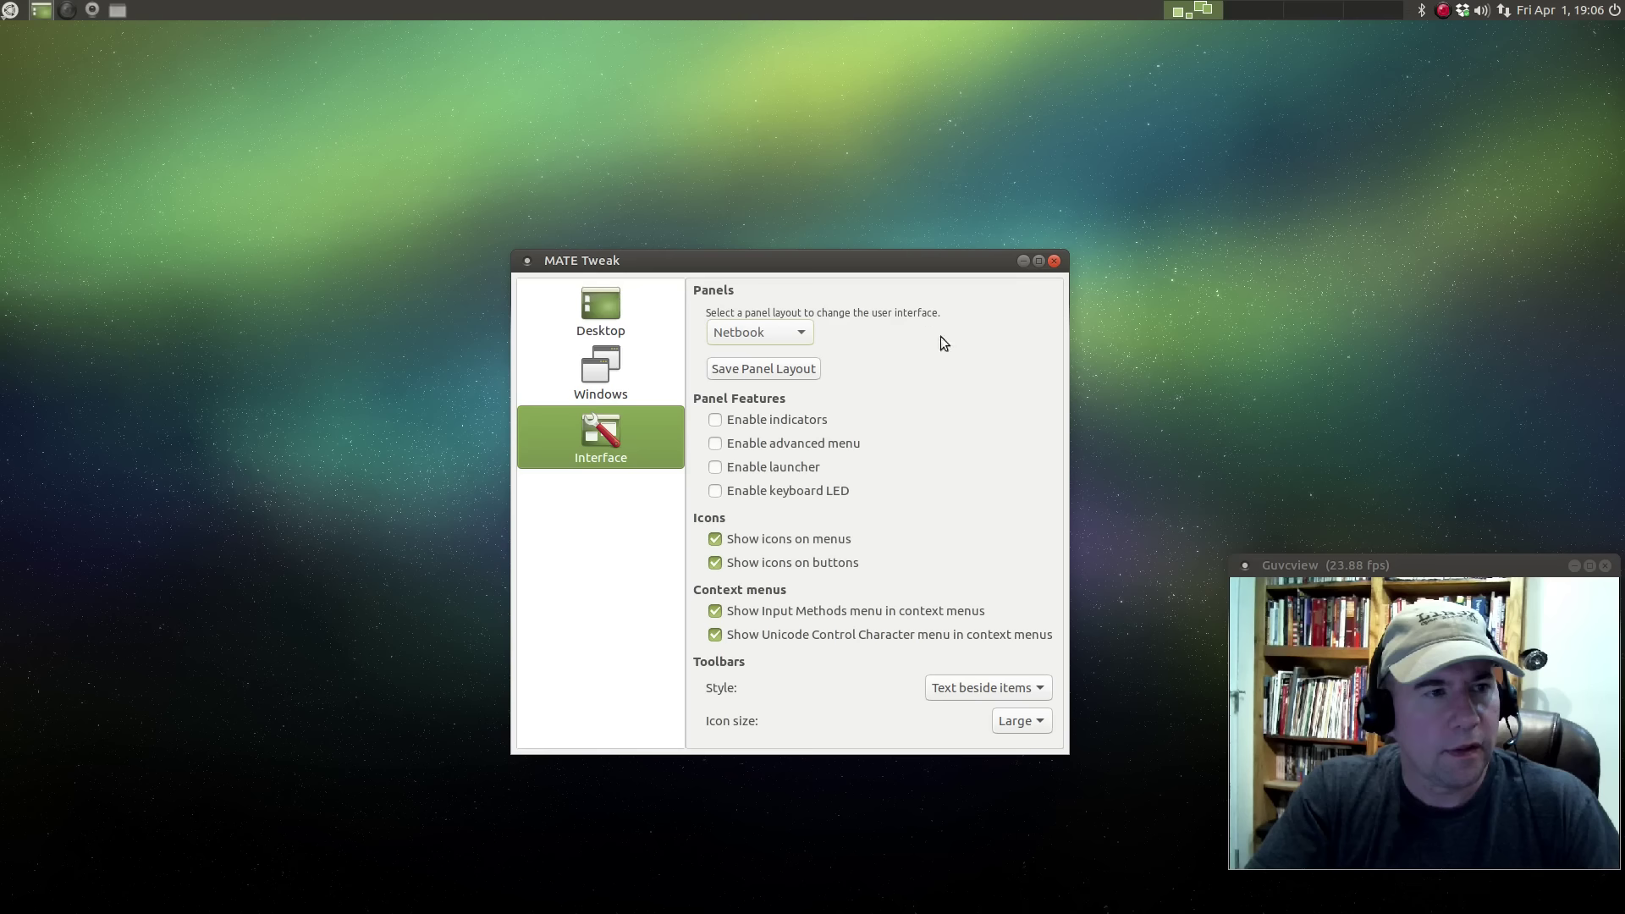
{"action": "left_click", "coordinate": [802, 333]}
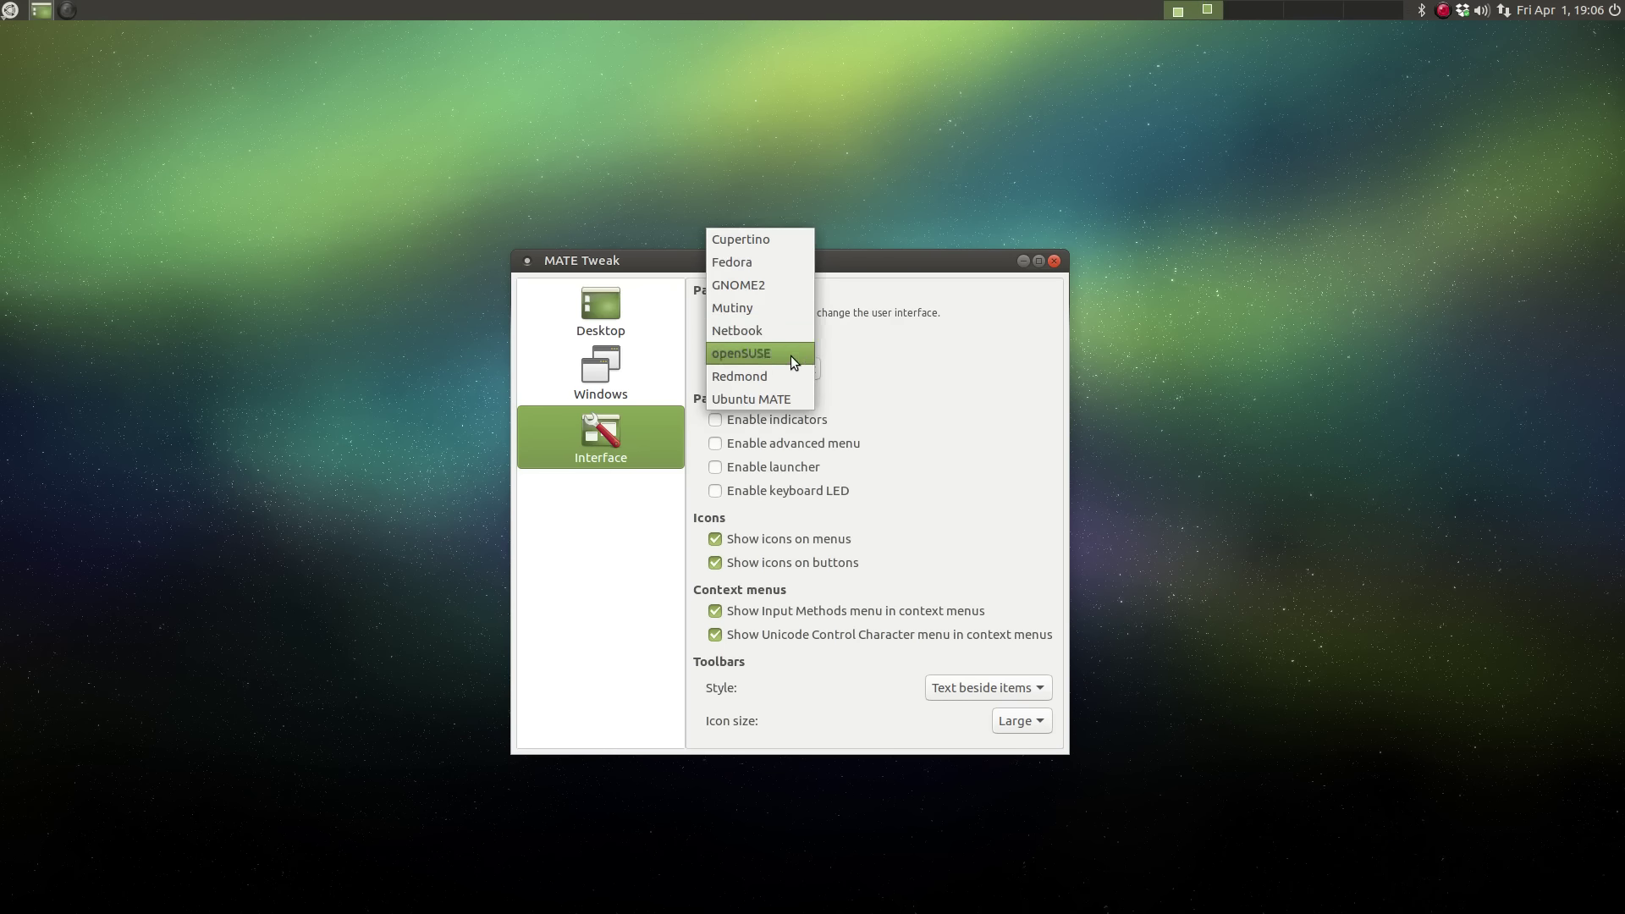
{"action": "left_click", "coordinate": [790, 355]}
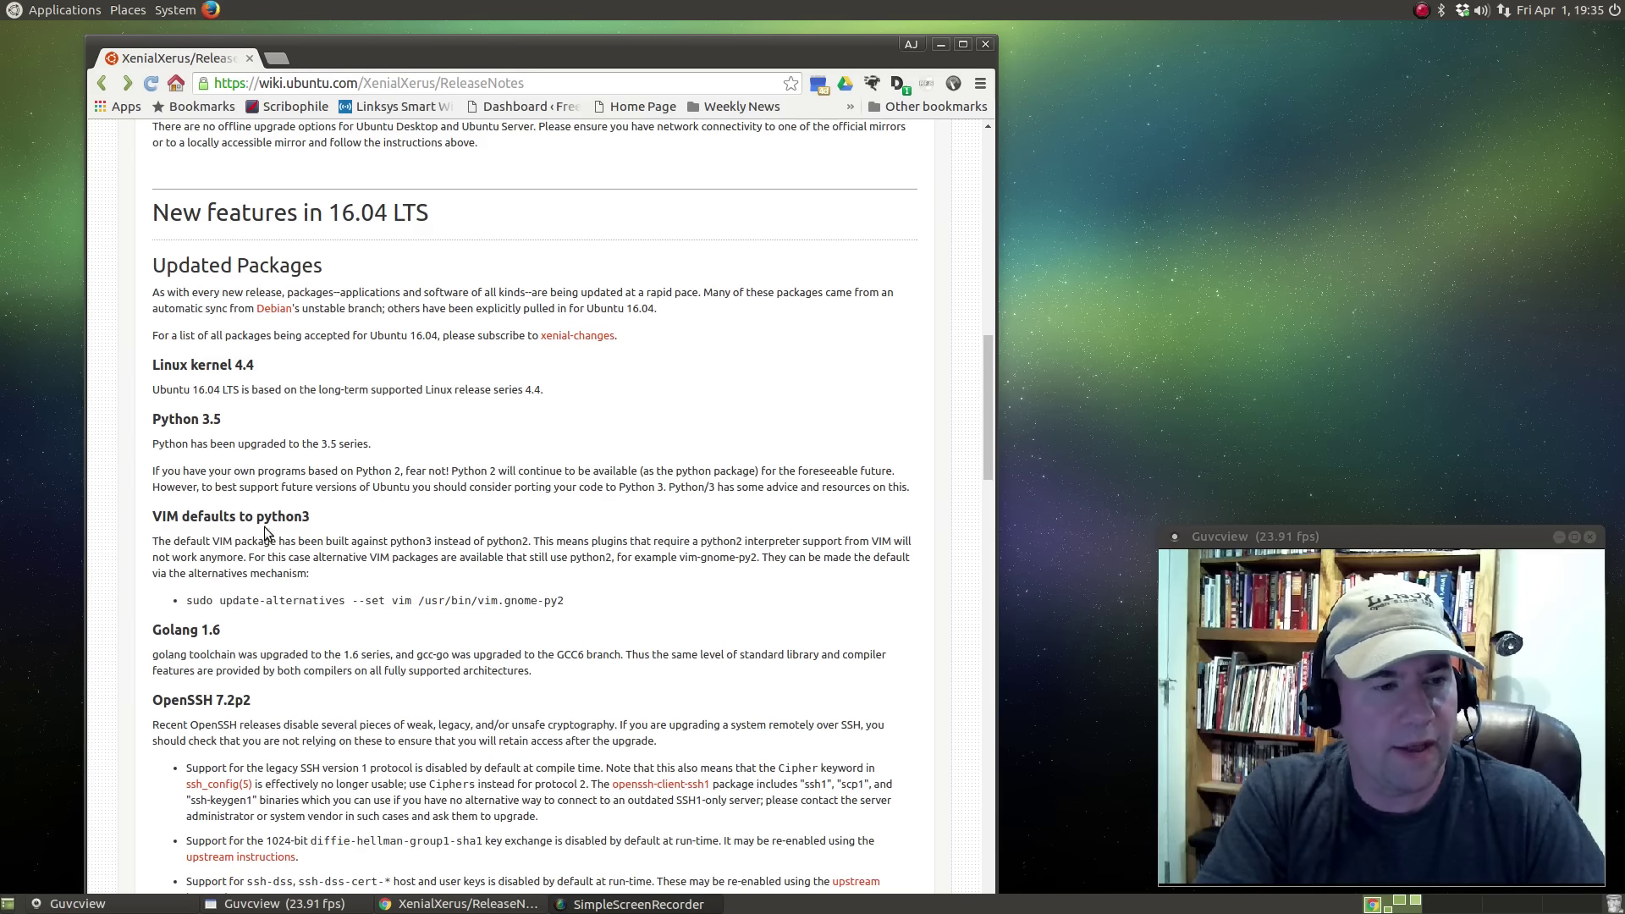
Read the new features in the Ubuntu 16.04 LTS release notes down to the Ubuntu Desktop section and close the browser
{"action": "scroll", "coordinate": [306, 558], "scroll_direction": "down", "scroll_amount": 3}
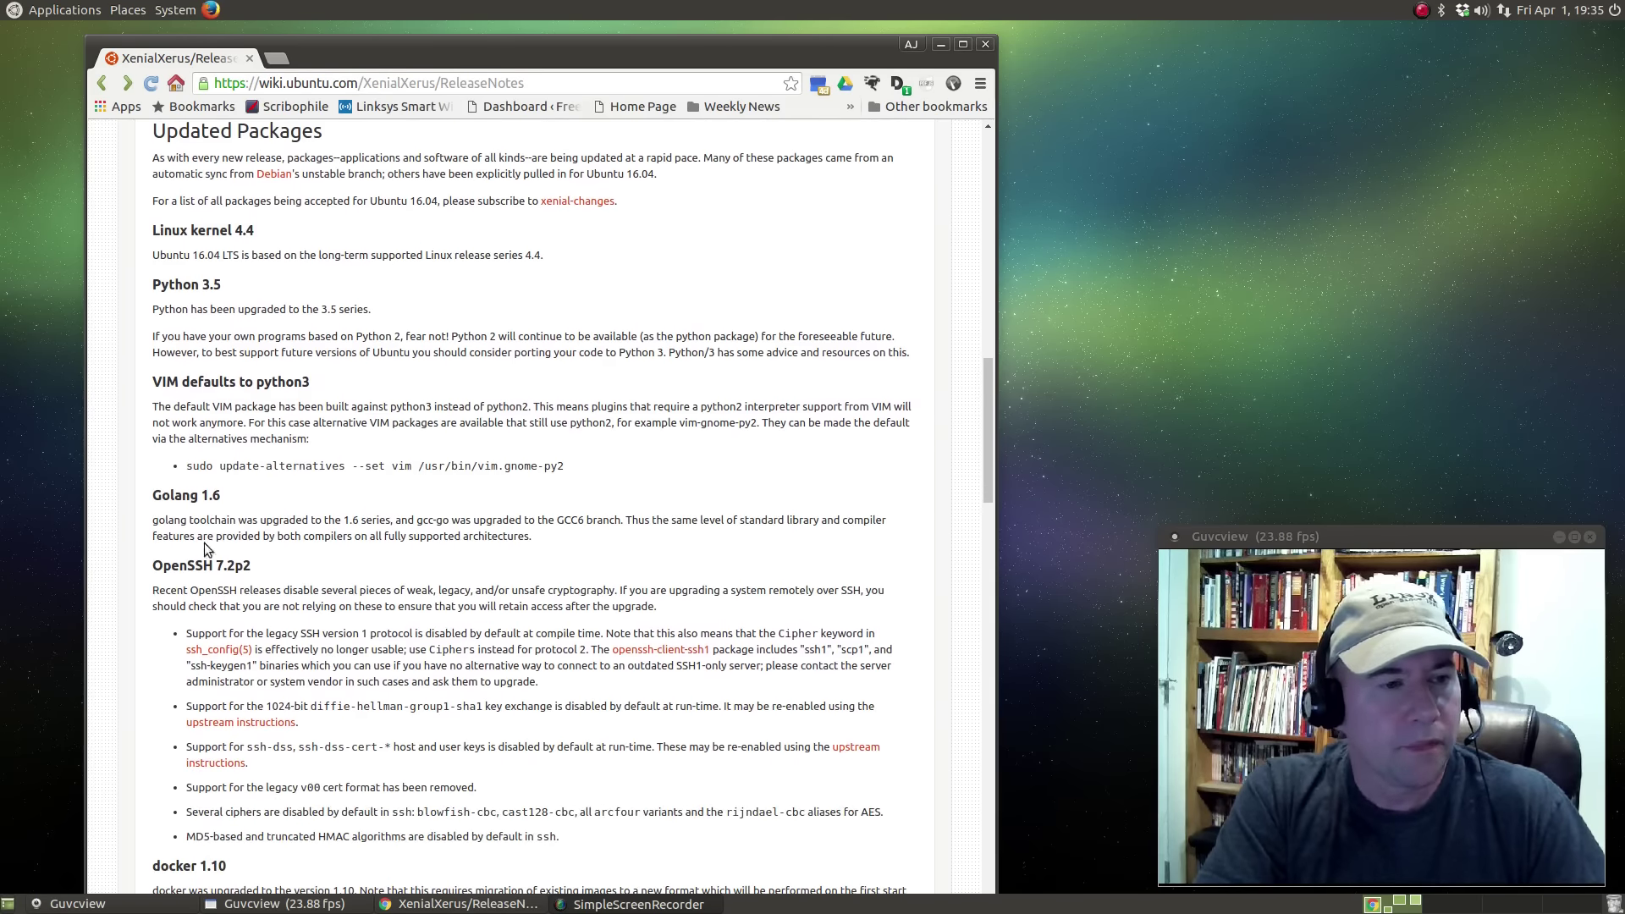
{"action": "scroll", "coordinate": [221, 556], "scroll_direction": "down", "scroll_amount": 4}
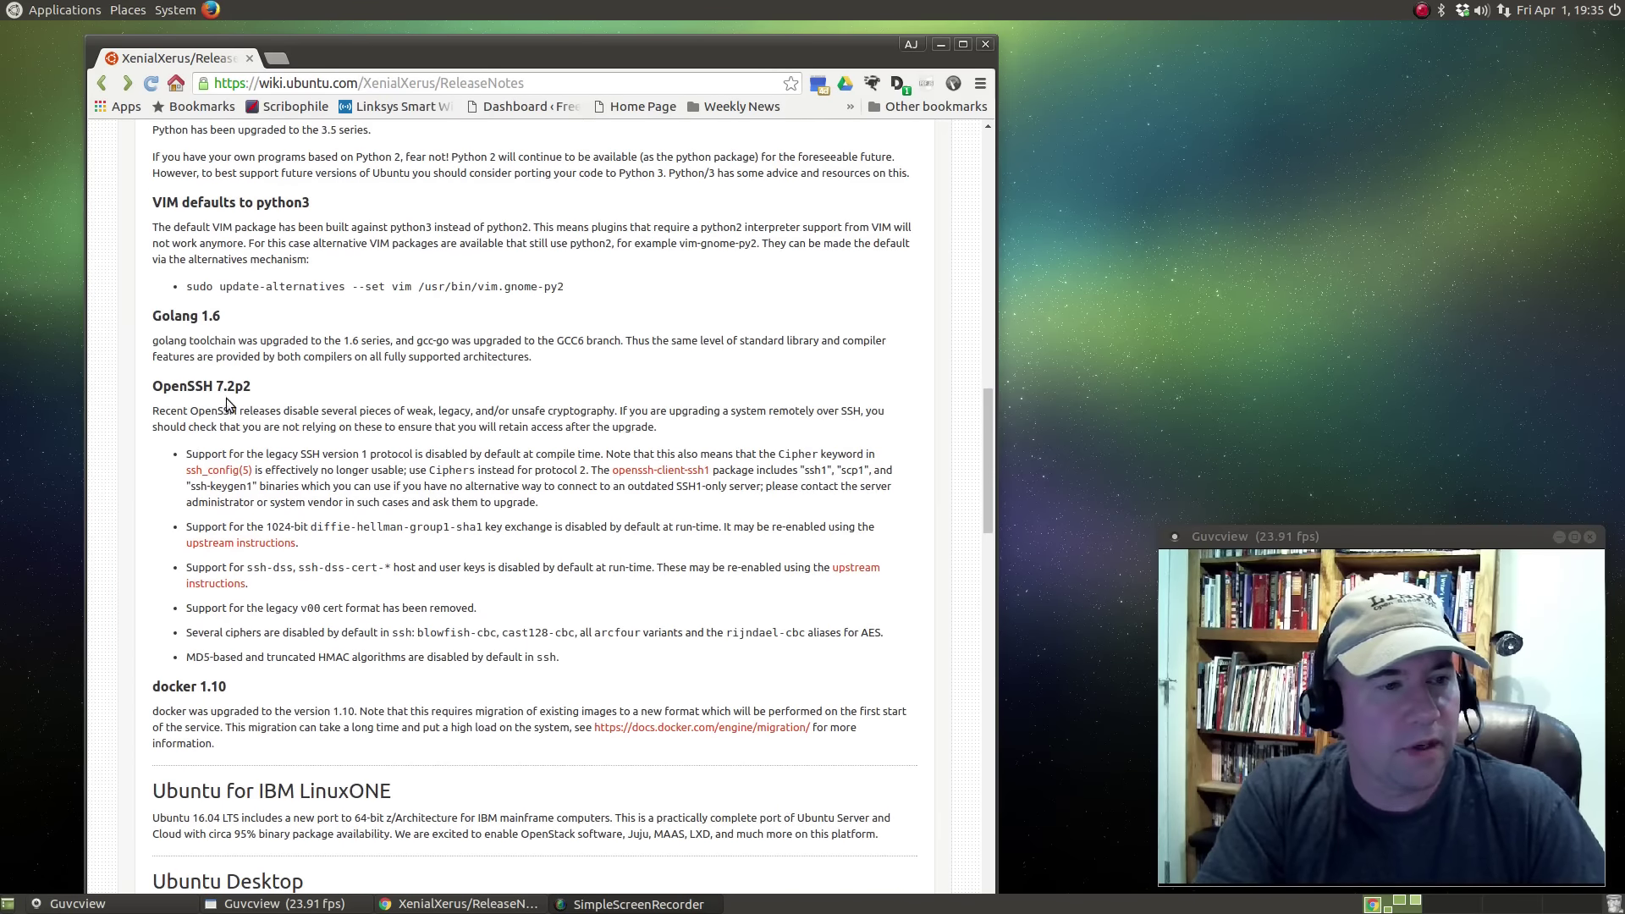
{"action": "scroll", "coordinate": [256, 519], "scroll_direction": "down", "scroll_amount": 5}
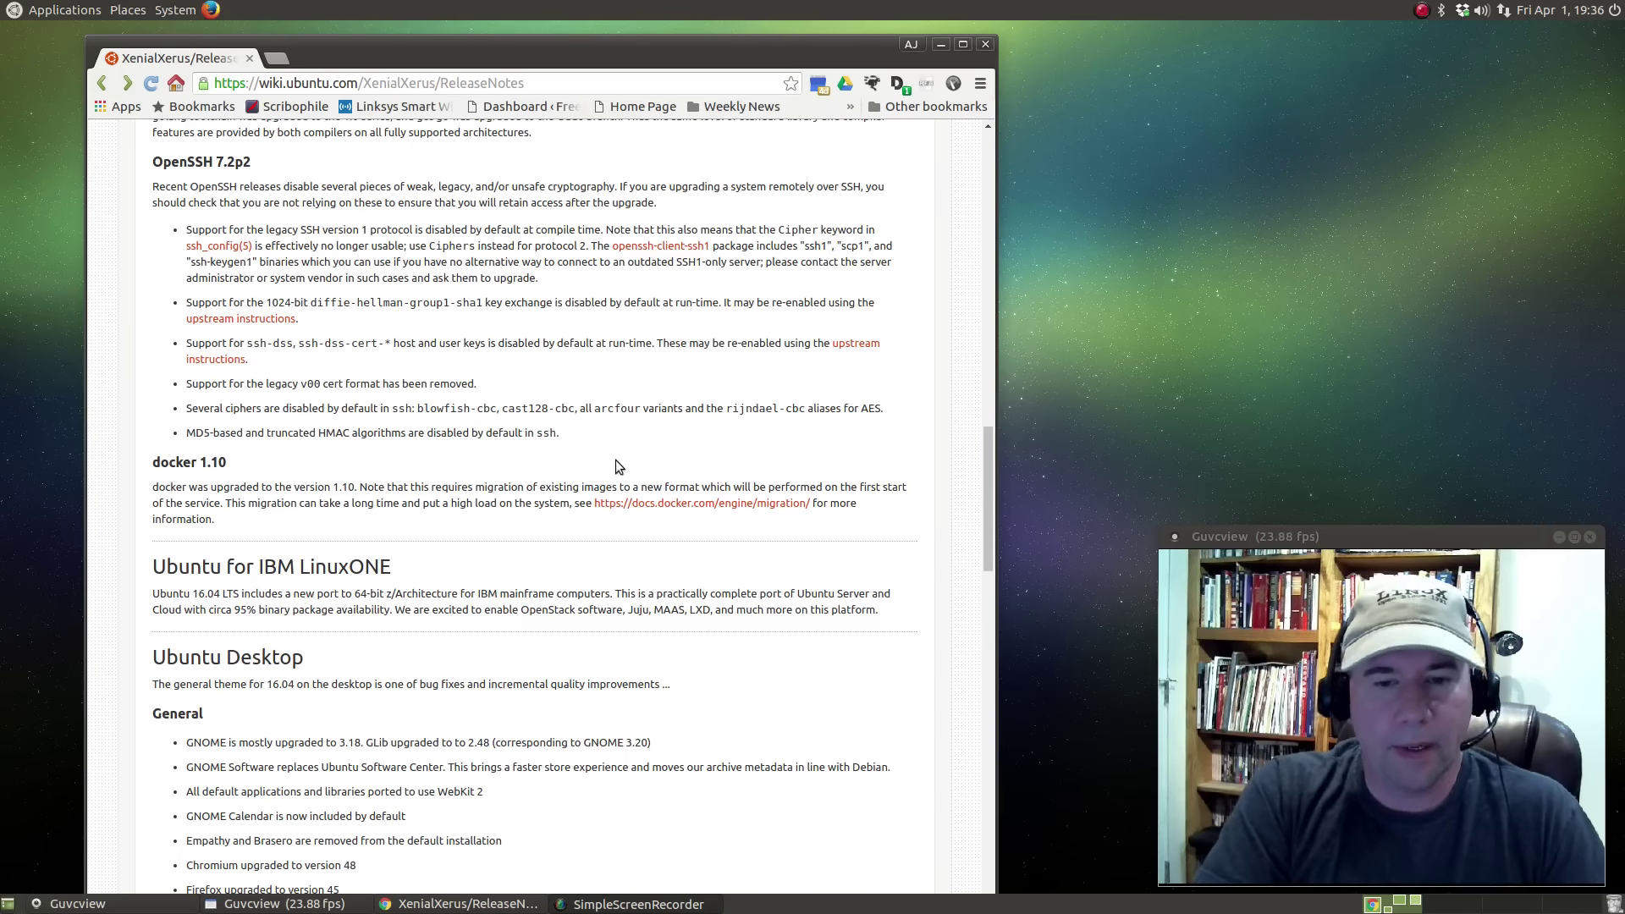
{"action": "left_click", "coordinate": [984, 46]}
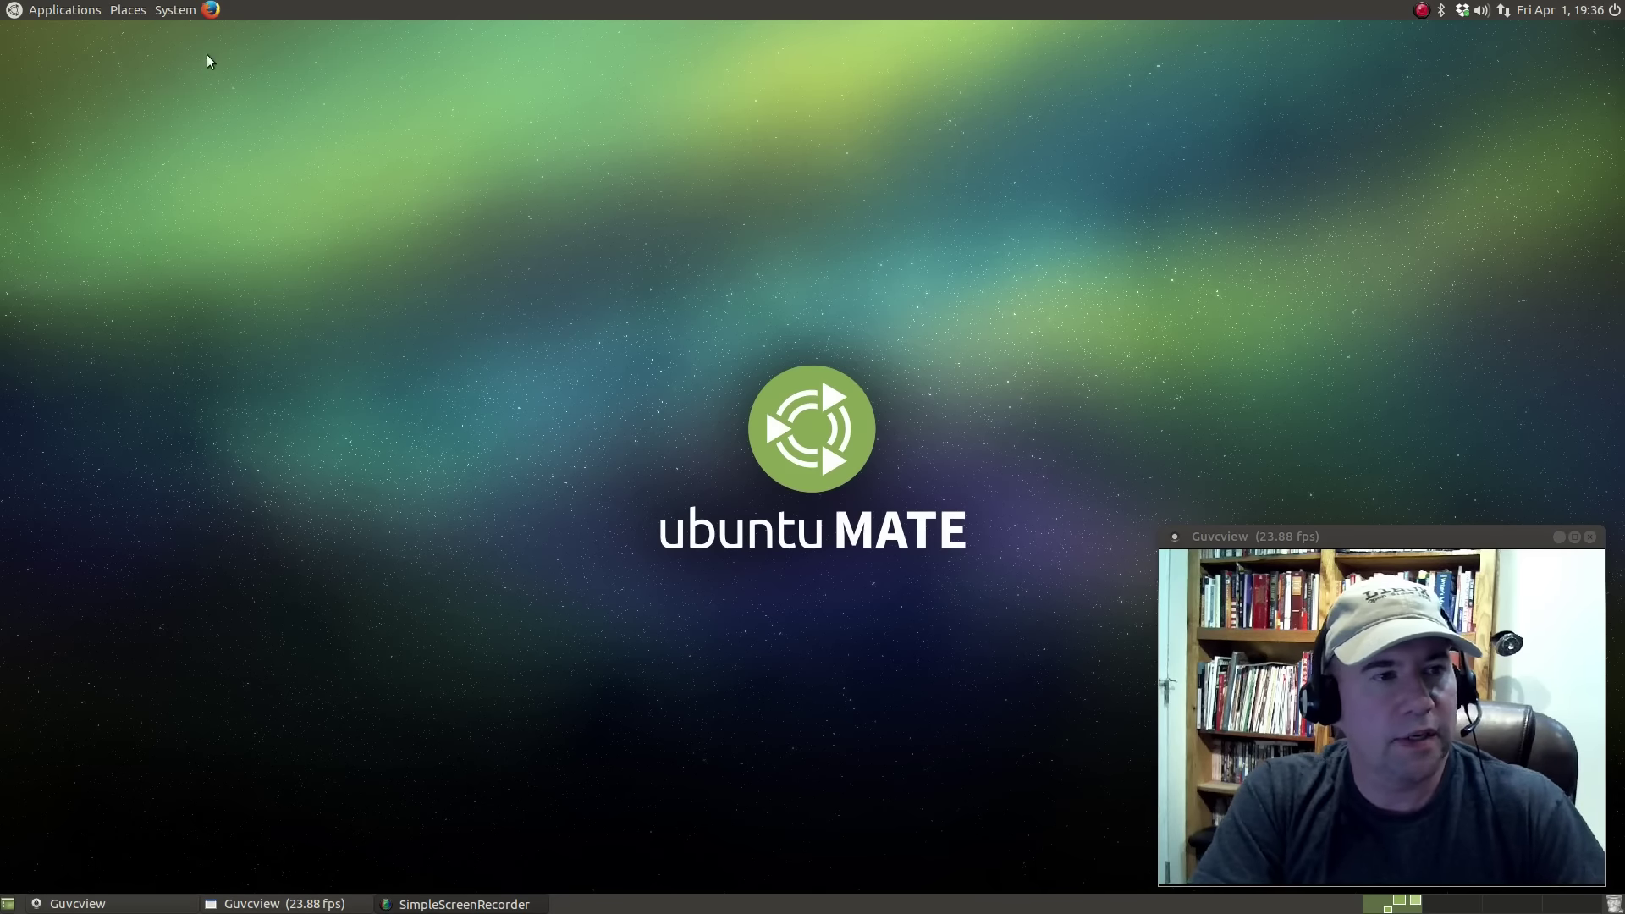
Open Ubuntu MATE Welcome, examine the Getting Started topics and return to its main menu
{"action": "left_click", "coordinate": [174, 10]}
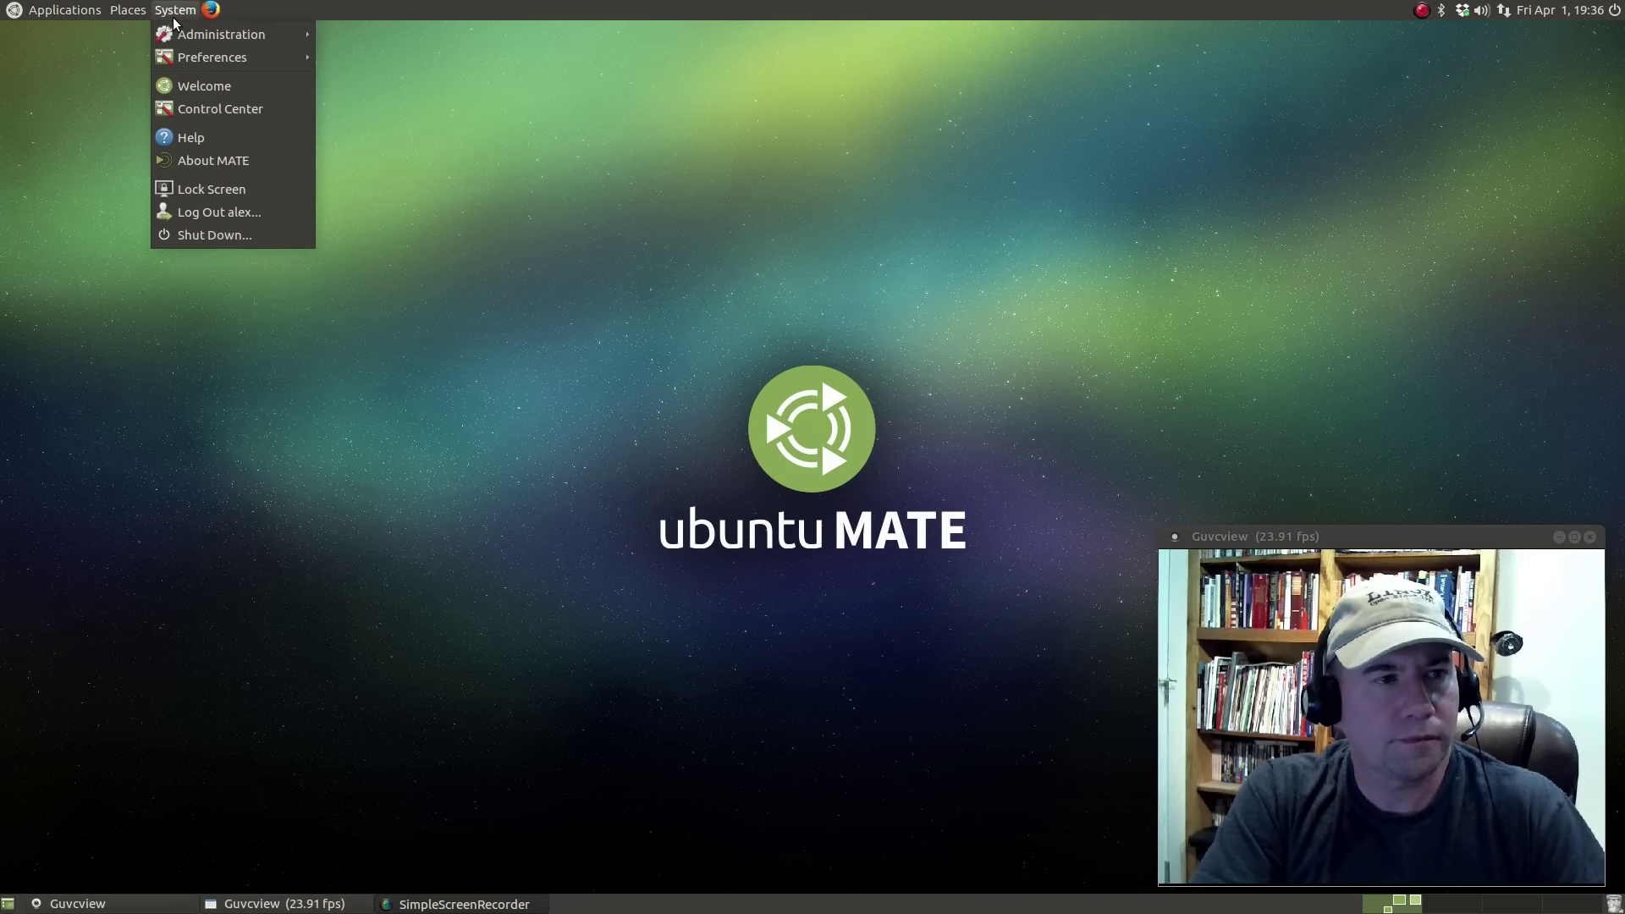
{"action": "left_click", "coordinate": [171, 84]}
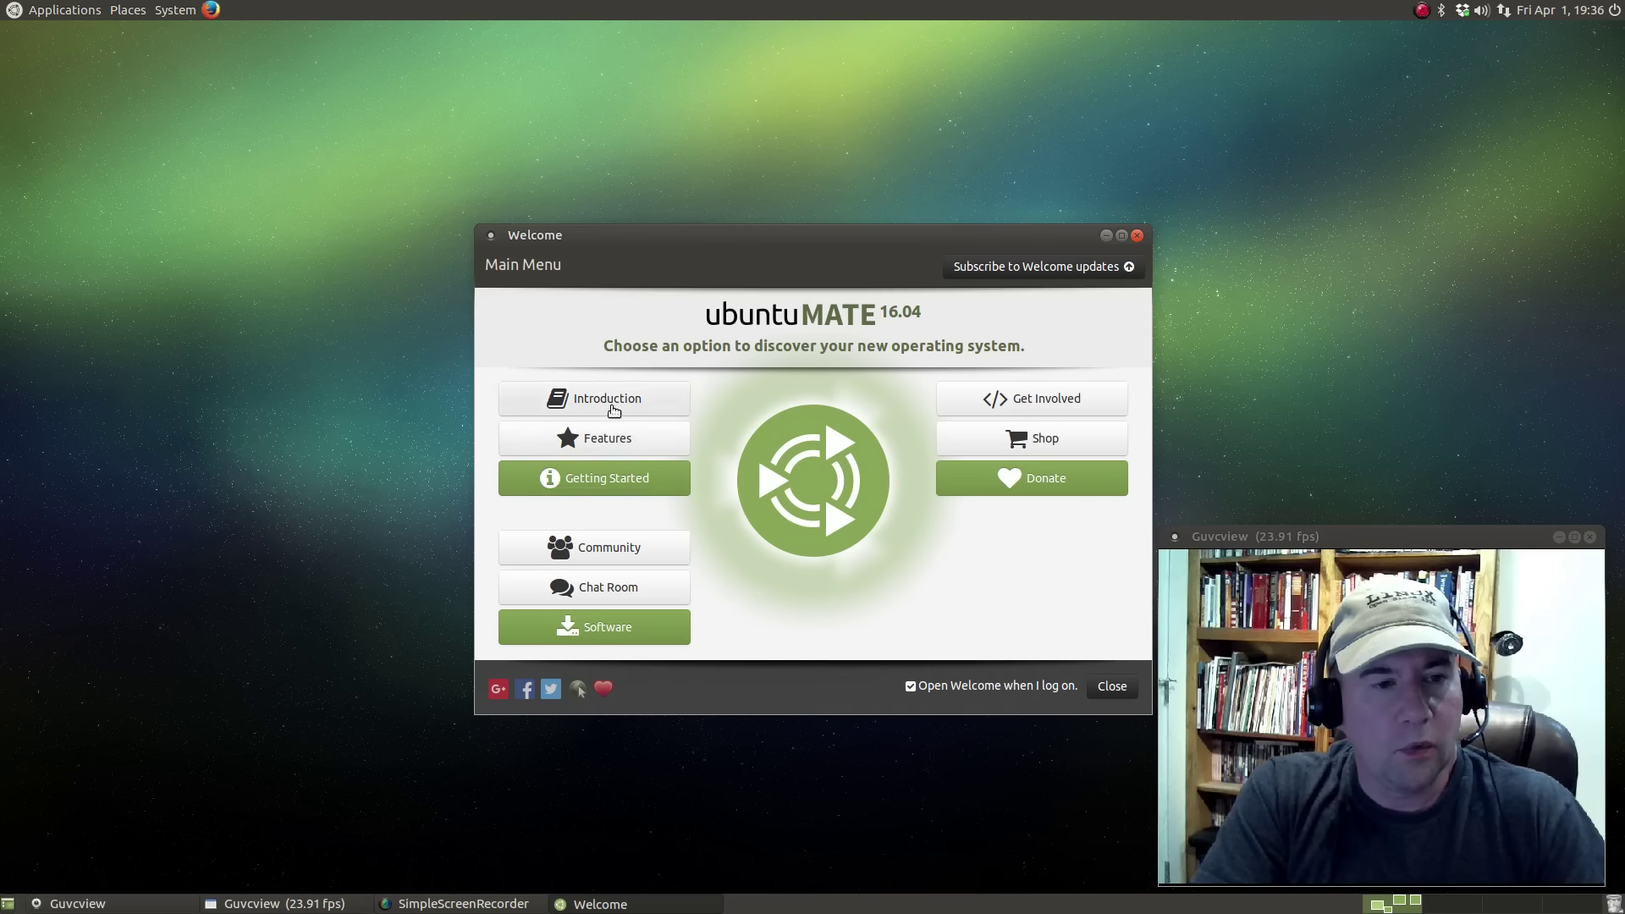
{"action": "left_click", "coordinate": [591, 476]}
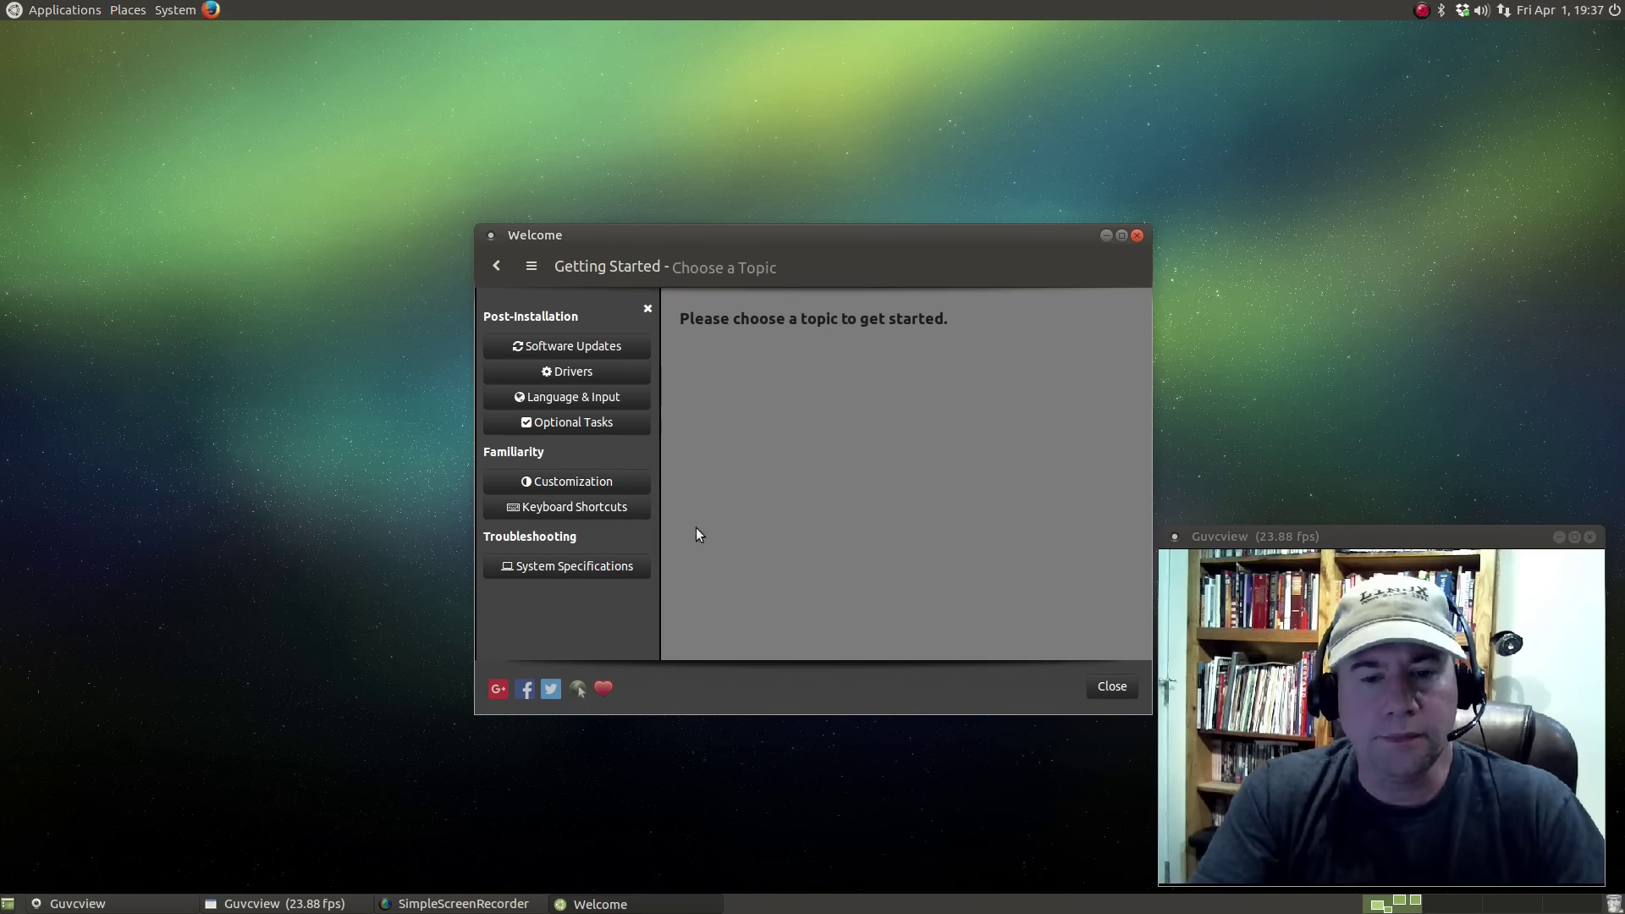
{"action": "left_click", "coordinate": [498, 267]}
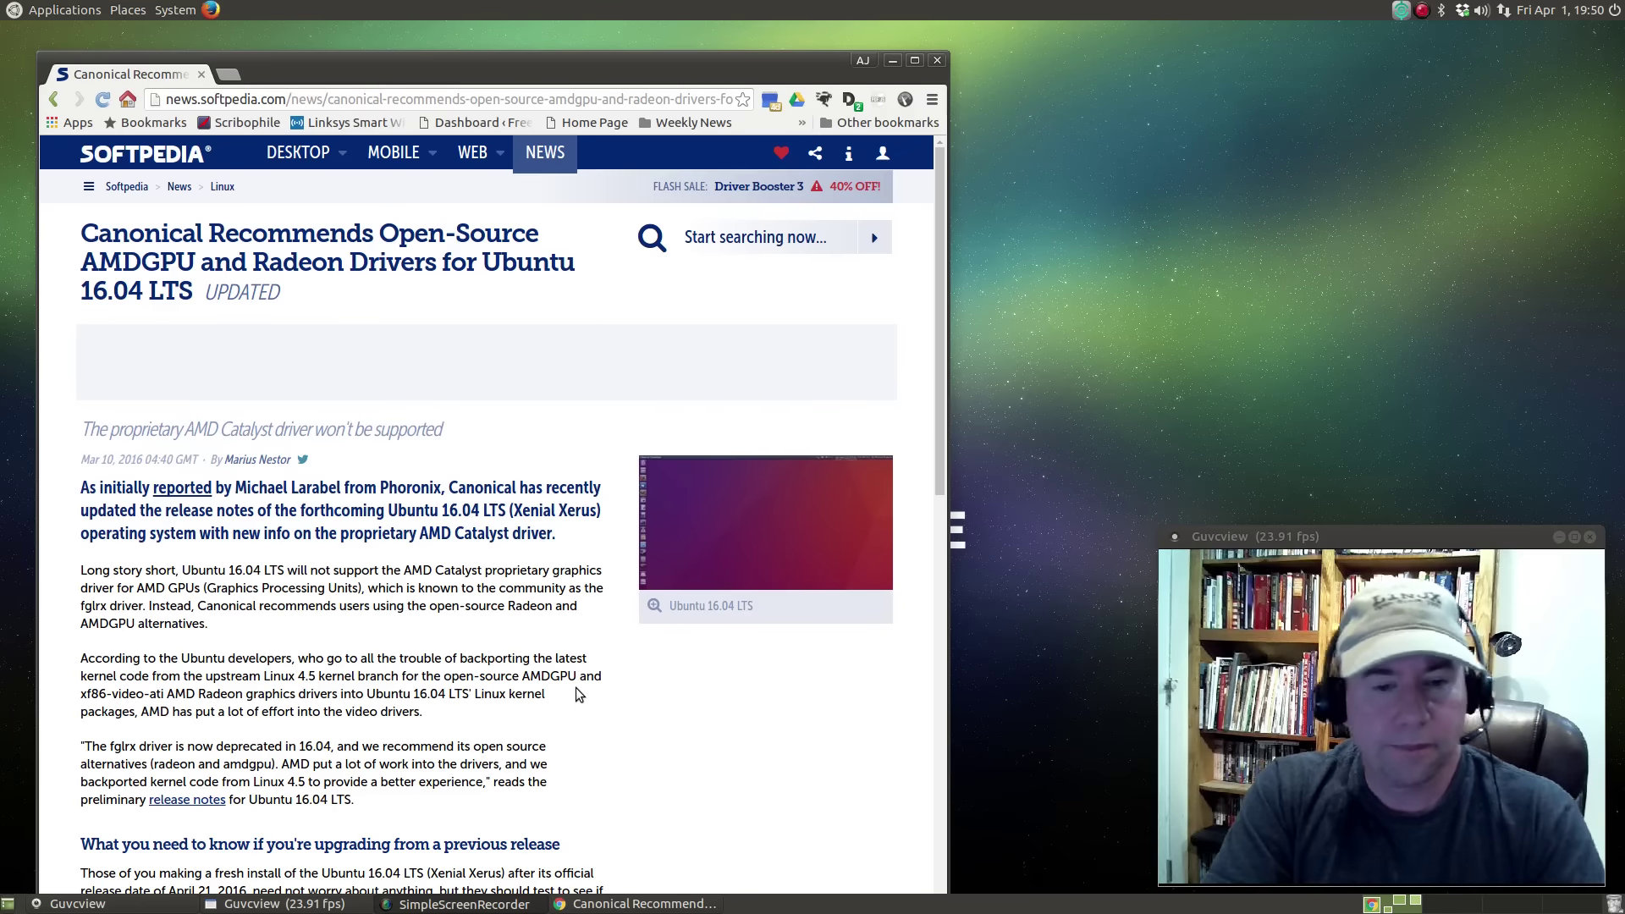
Read the Softpedia article on AMDGPU and Radeon driver support in Ubuntu 16.04 LTS through its closing update
{"action": "scroll", "coordinate": [463, 698], "scroll_direction": "down", "scroll_amount": 8}
{"action": "scroll", "coordinate": [462, 698], "scroll_direction": "down", "scroll_amount": 9}
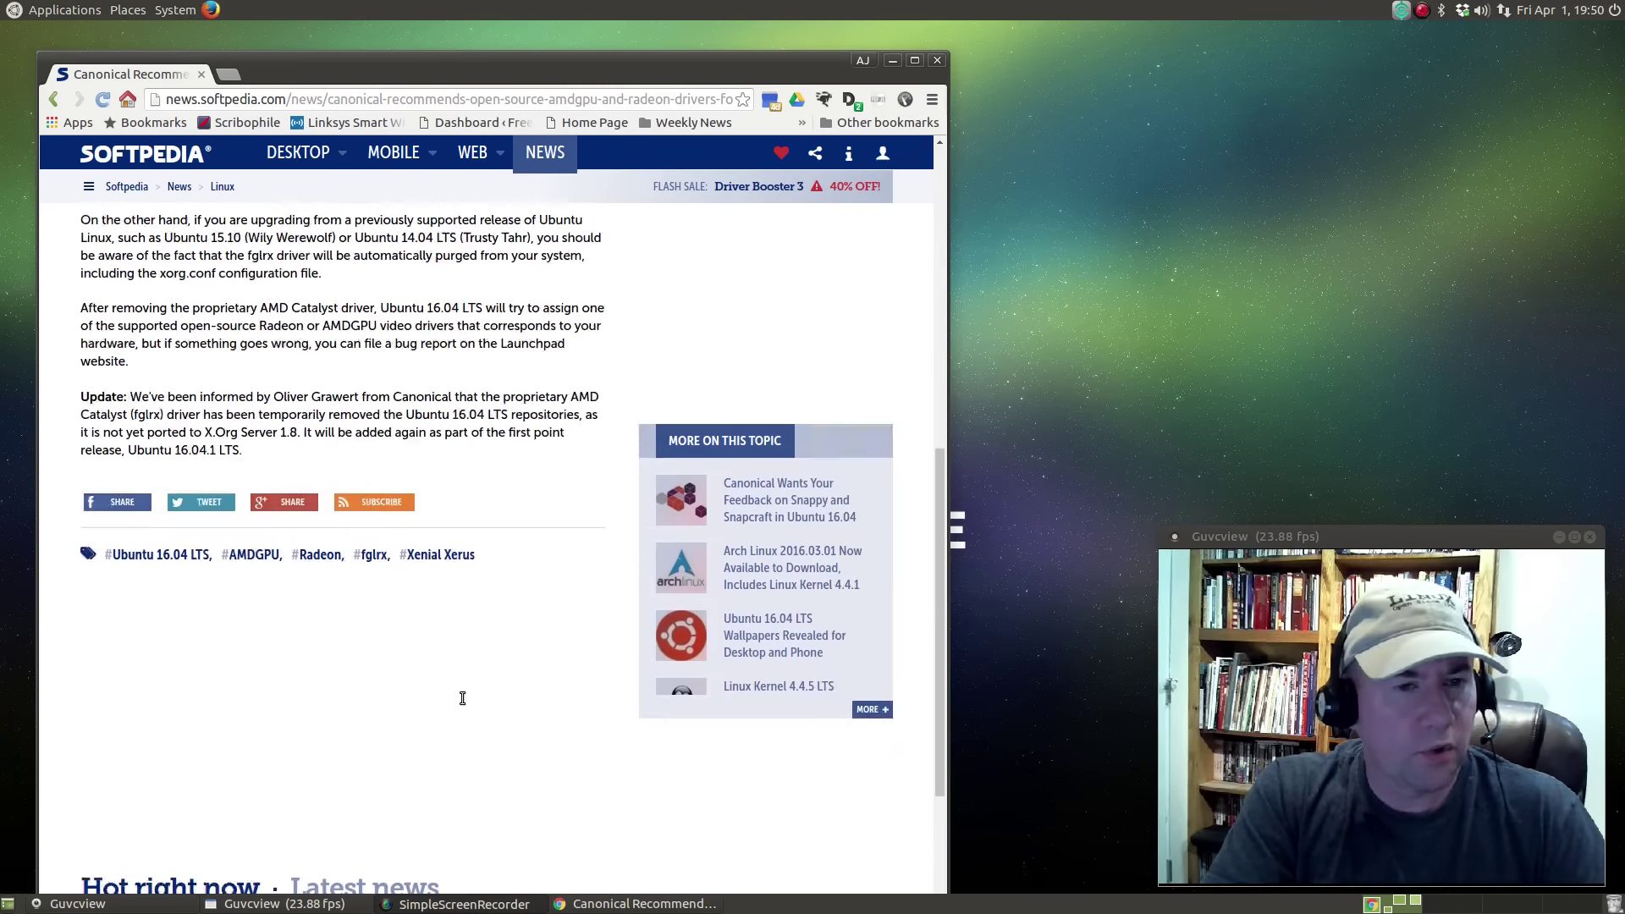
{"action": "scroll", "coordinate": [463, 698], "scroll_direction": "up", "scroll_amount": 3}
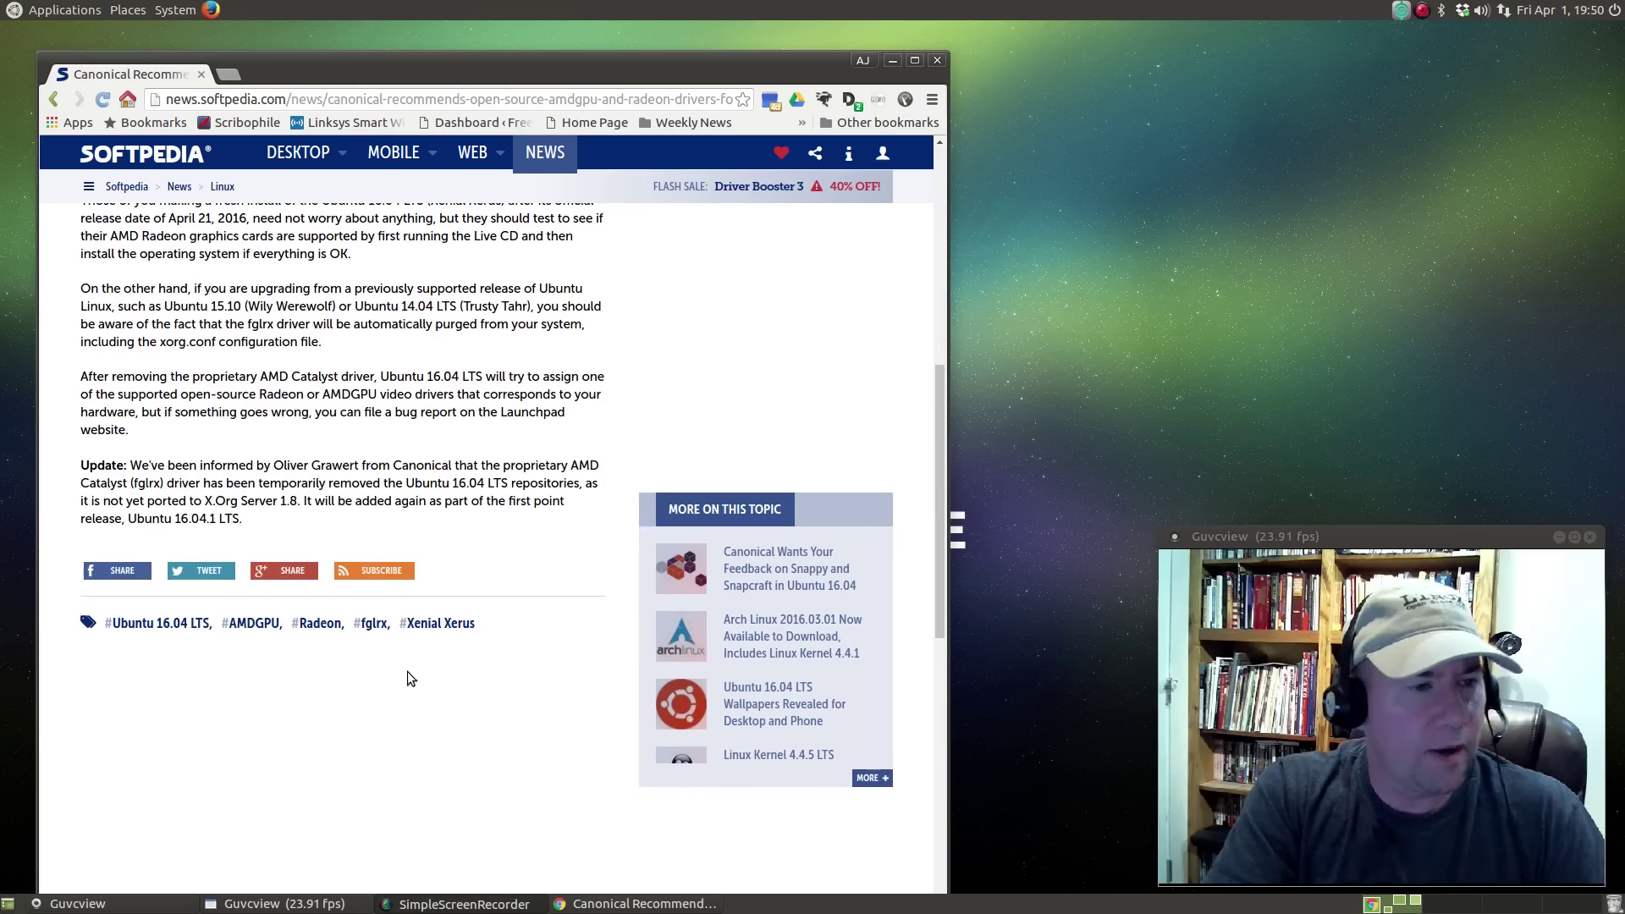